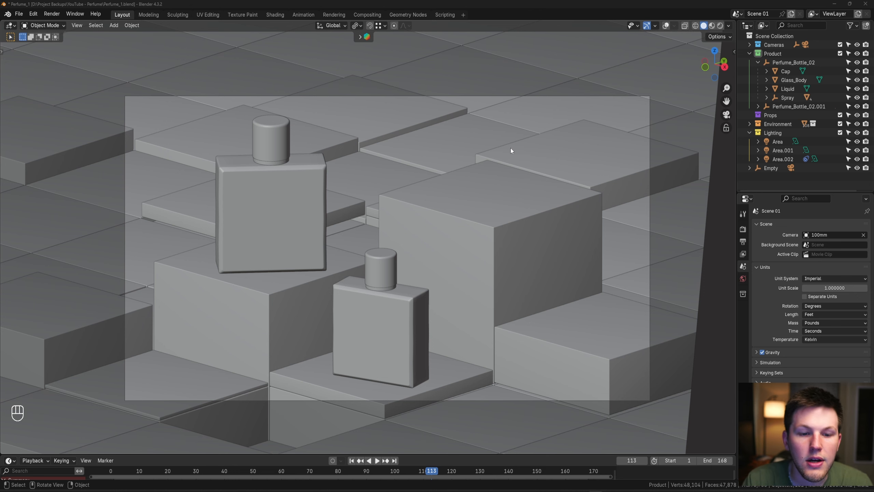
scroll(511, 148, down, 2)
middle_drag(499, 150, 450, 173)
scroll(468, 170, down, 2)
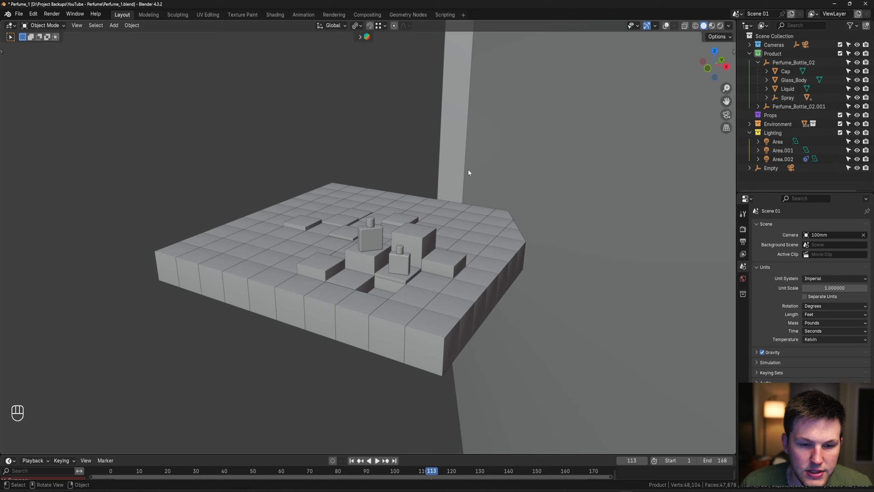
scroll(456, 174, up, 4)
middle_drag(415, 215, 428, 212)
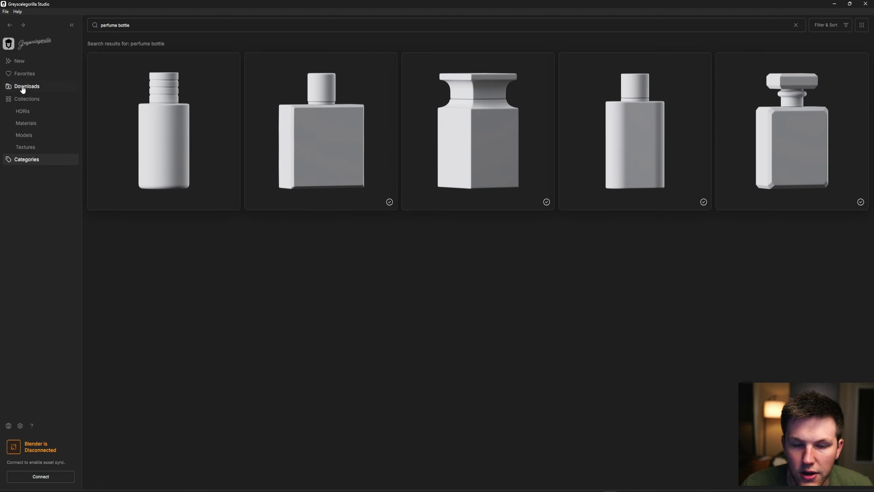
Switch from the asset library back to Blender and turn on the viewport overlays
click(834, 4)
scroll(444, 169, down, 2)
middle_drag(430, 173, 365, 237)
click(666, 28)
Select all three area lights placed around the product scene
scroll(476, 162, down, 9)
scroll(467, 184, up, 3)
scroll(465, 188, down, 3)
click(394, 275)
shift+click(311, 237)
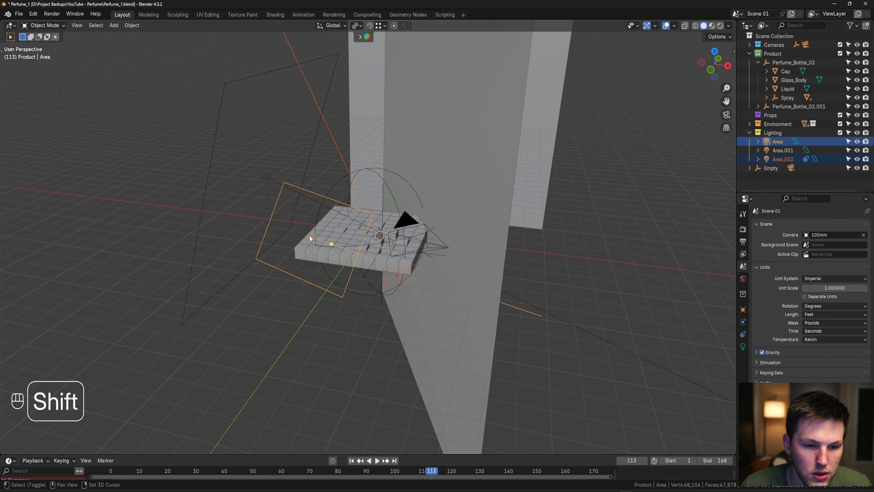
shift+click(268, 178)
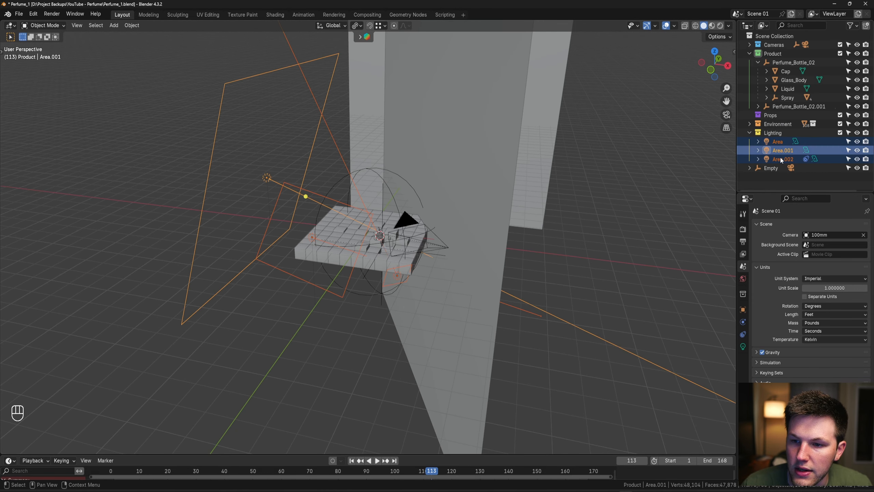
Move the Empty from the scene root into the Cameras collection and open the World properties
drag(771, 168, 773, 44)
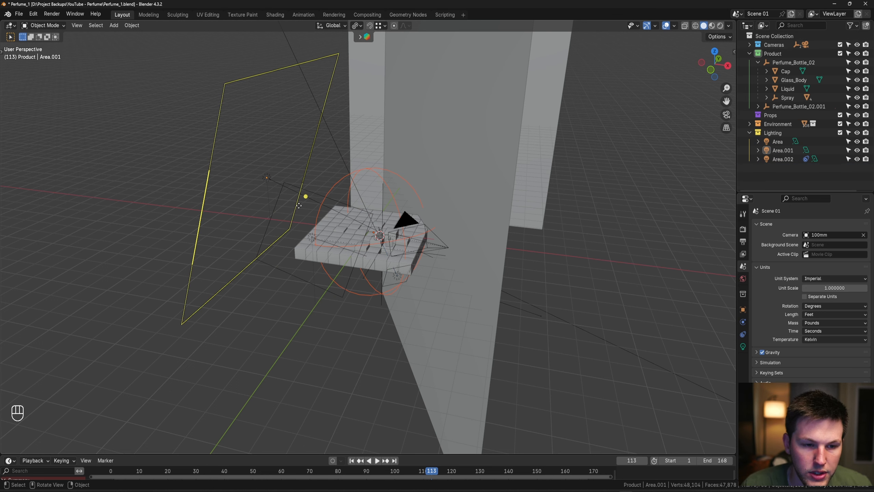
middle_drag(351, 177, 360, 174)
click(743, 279)
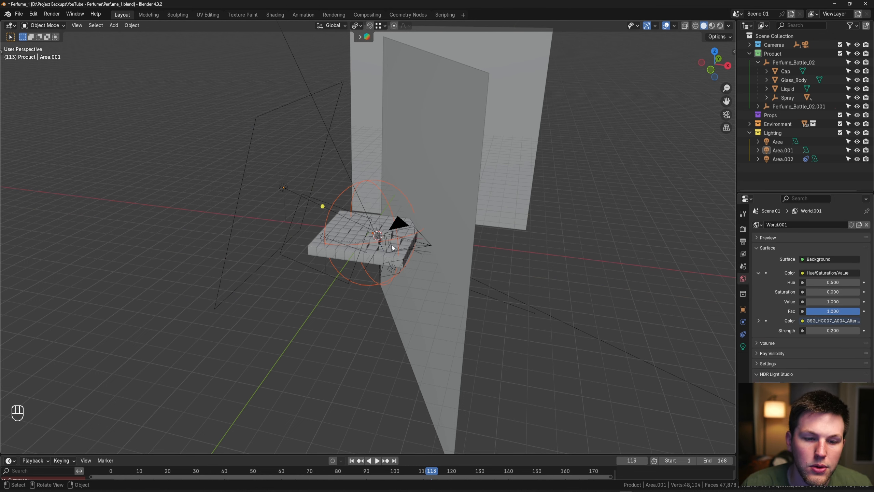
From the top view, place the 3D cursor in the empty area on the negative X side of the tile platform
scroll(392, 247, up, 5)
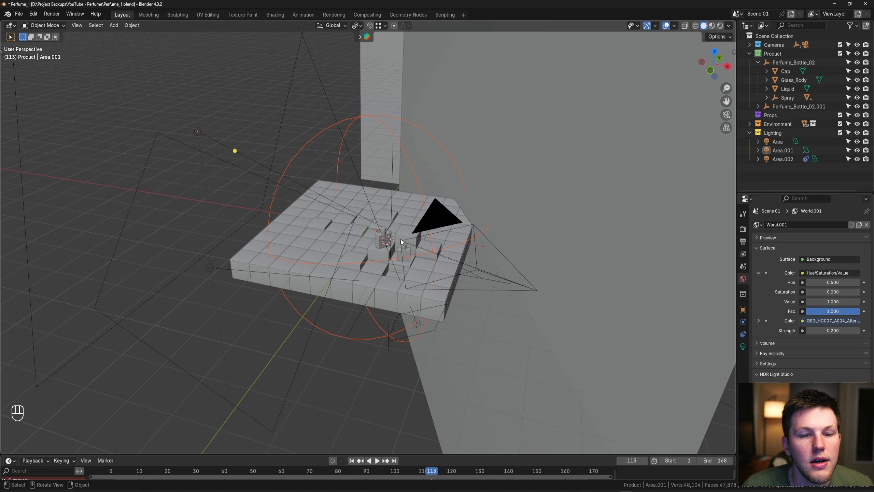
scroll(400, 239, down, 2)
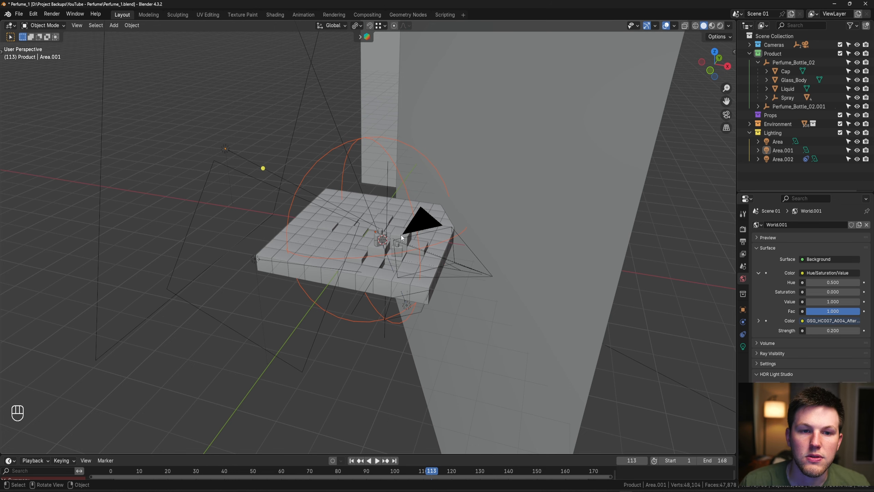
middle_drag(401, 235, 381, 203)
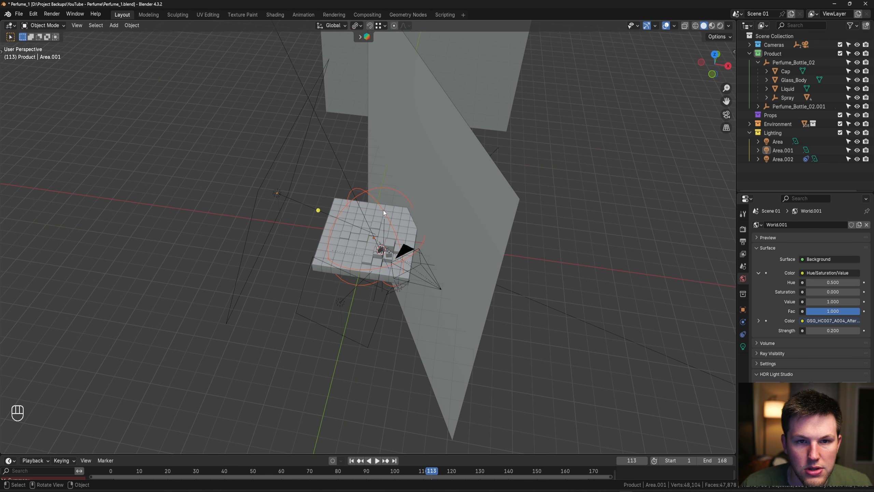
middle_drag(383, 210, 377, 213)
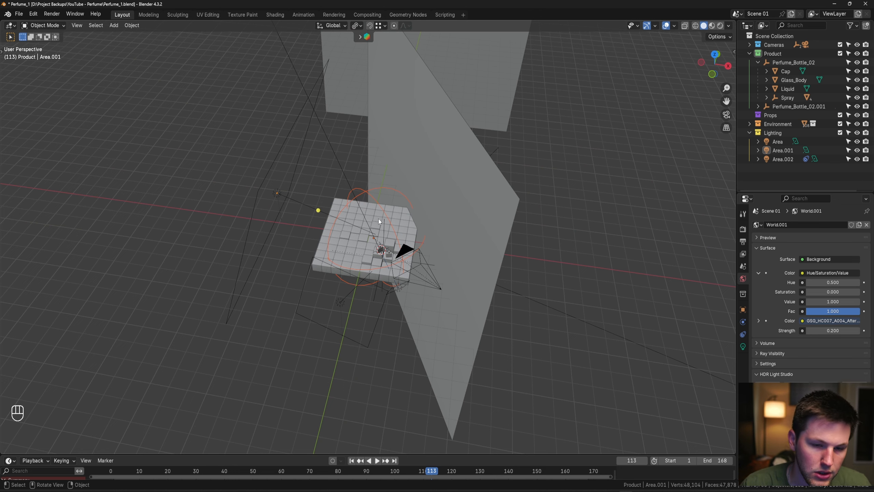
key(grave)
click(385, 180)
shift+middle_drag(386, 180, 477, 156)
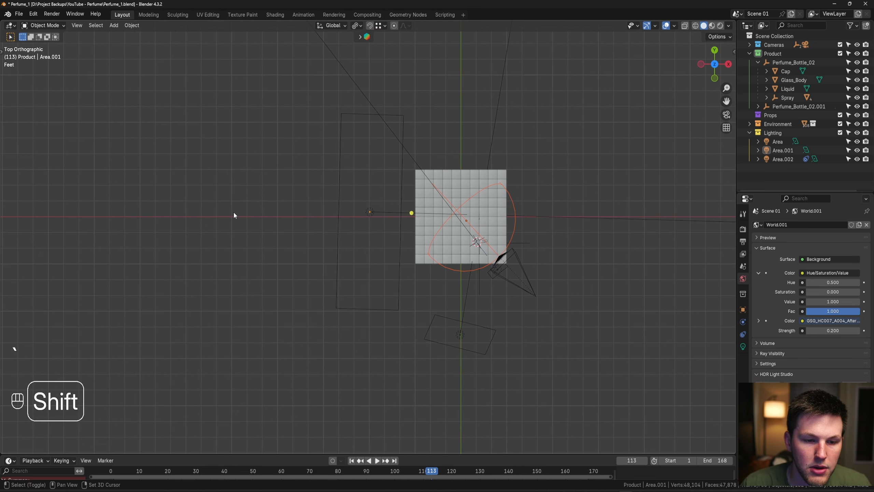
shift+right_click(225, 221)
middle_drag(228, 225, 248, 182)
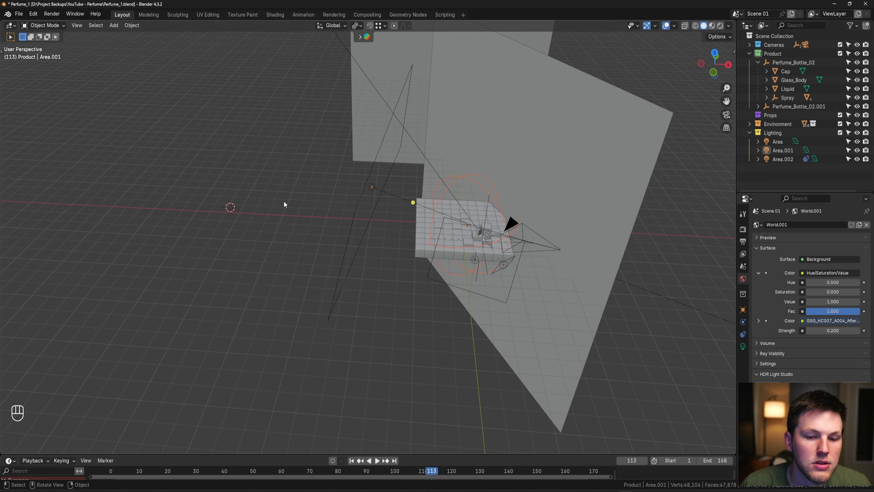
Add a cube at the 3D cursor and scale its mesh down in front view to roughly platform-tile size
scroll(433, 258, up, 2)
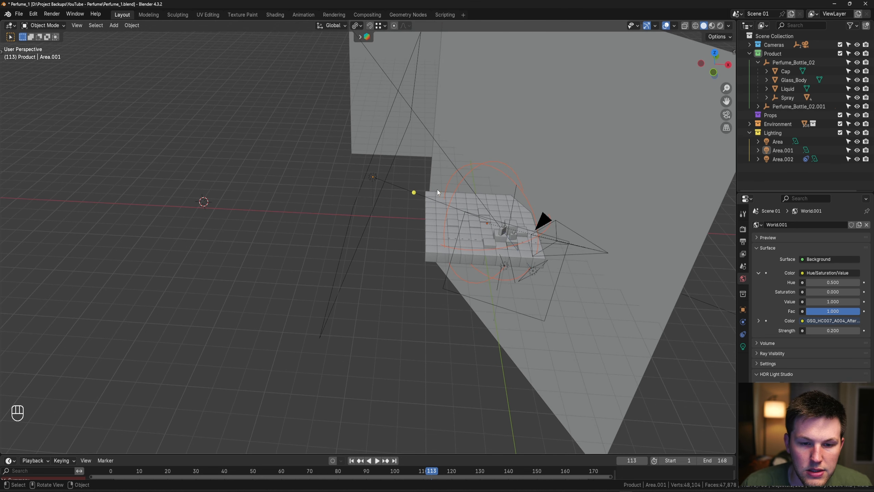
key(shift+a)
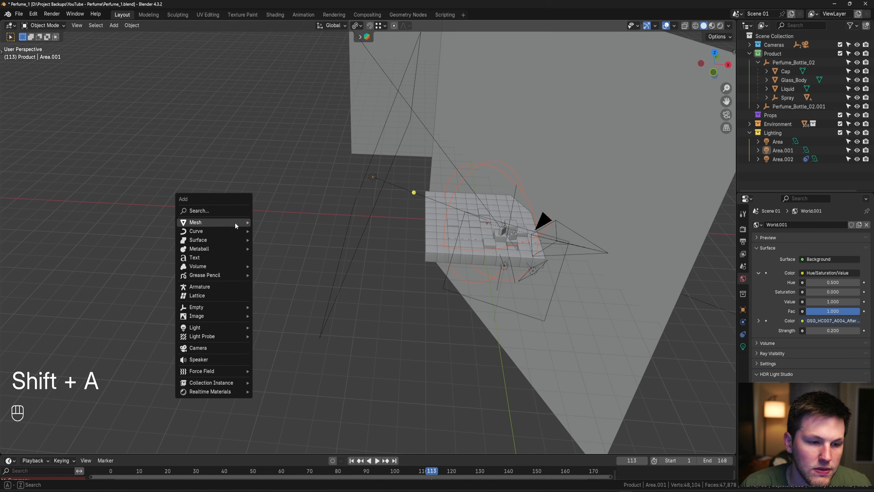
mouse_move(235, 221)
click(277, 232)
key(grave)
key(Tab)
key(s)
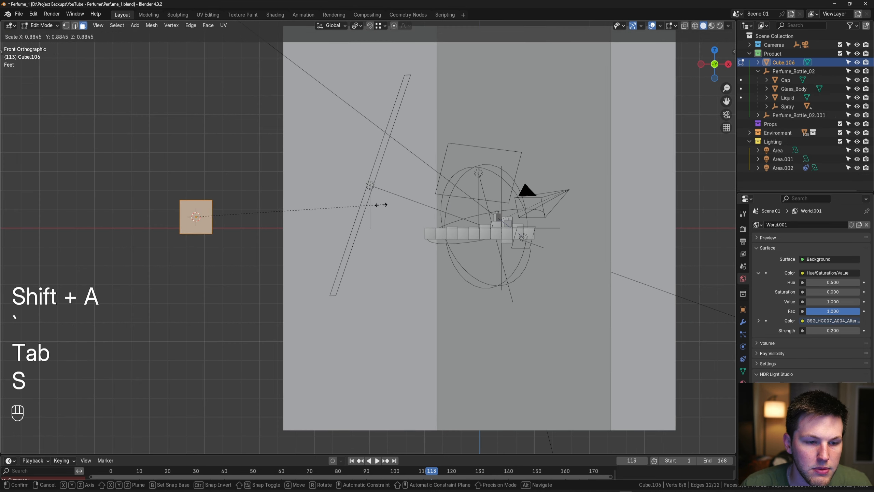
click(260, 209)
Move the cube in front view over the platform's outermost negative-X tile to compare their sizes
key(Tab)
key(g)
click(474, 229)
scroll(484, 223, up, 5)
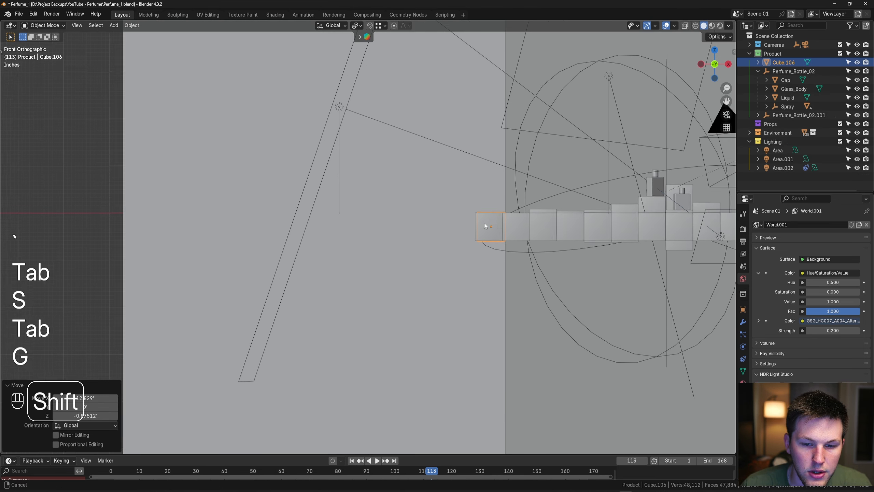
key(g)
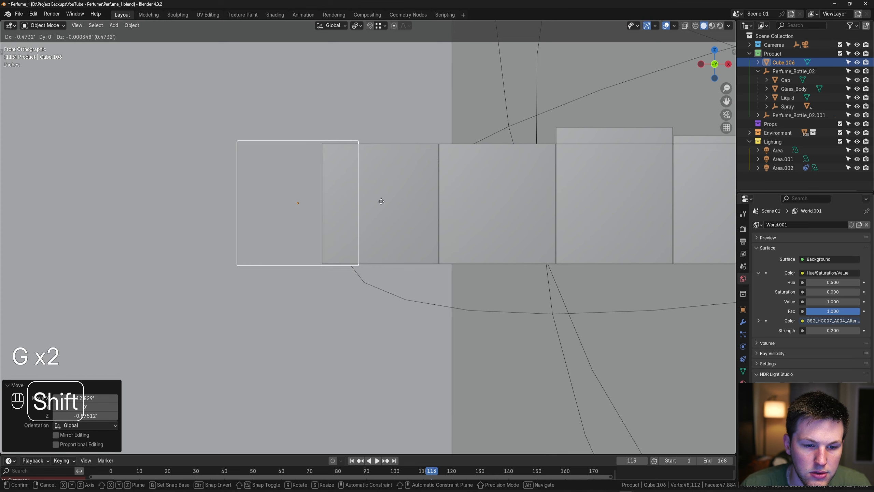
click(381, 203)
Scale the cube's mesh to match the neighbouring tile's height and nudge the cube level with the tile row
key(Tab)
key(s)
click(433, 203)
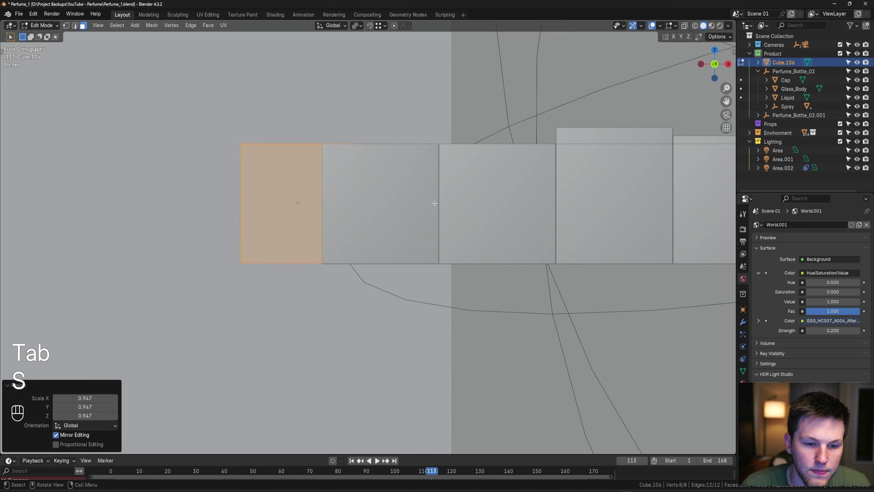
key(s)
click(456, 199)
key(Tab)
key(g)
click(445, 202)
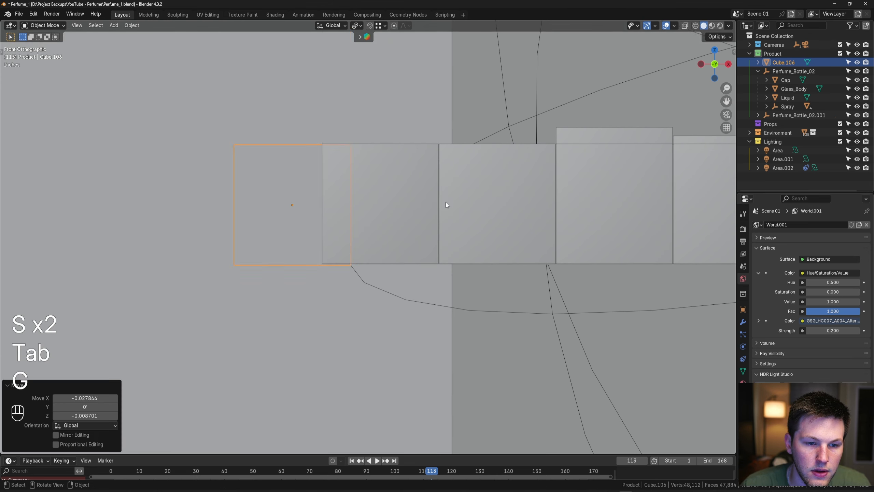
From the top view, move the cube about 12.45 ft in negative X, away from the platform
key(grave)
key(g)
click(130, 198)
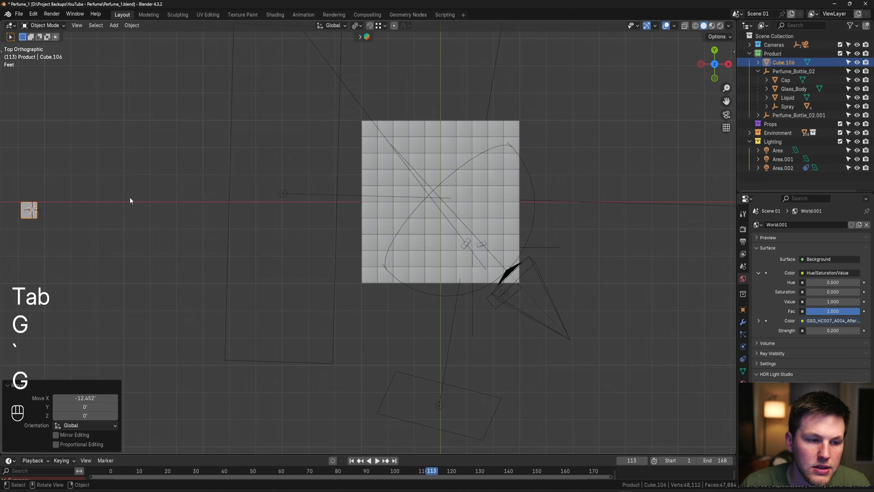
shift+middle_drag(131, 198, 230, 216)
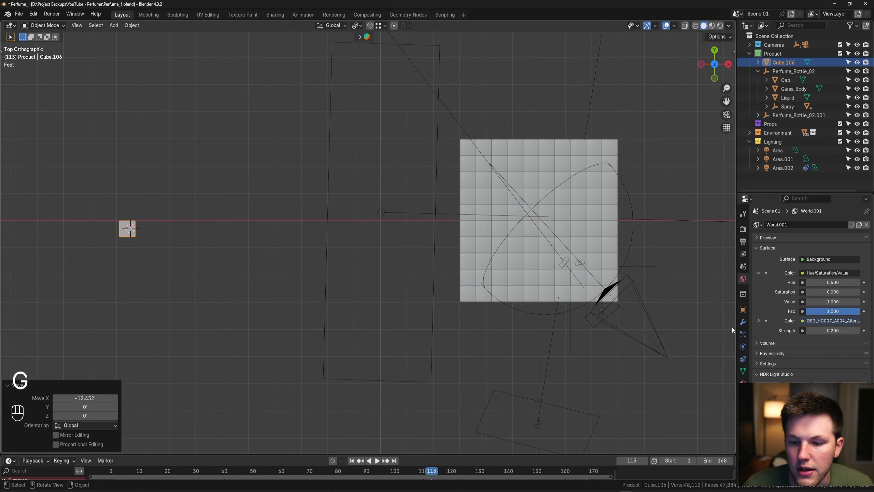
Add an Array modifier to the cube
middle_drag(480, 206, 209, 197)
click(743, 323)
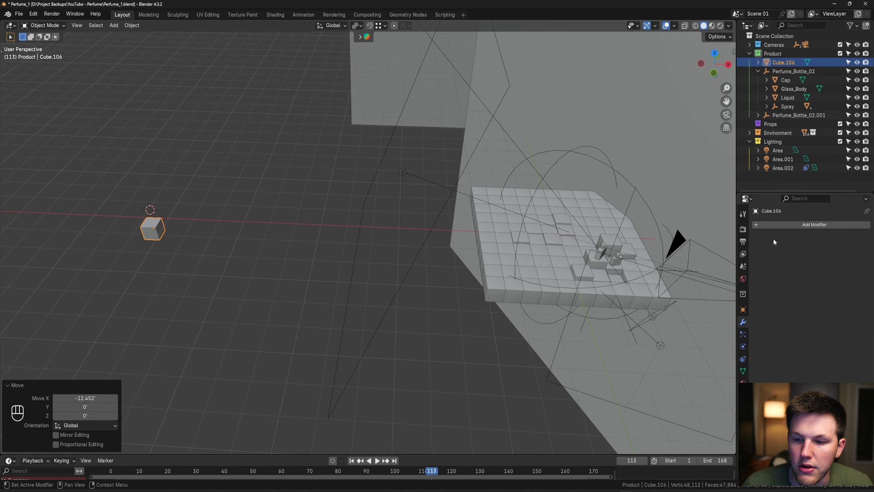
key(shift+a)
click(784, 226)
text(a)
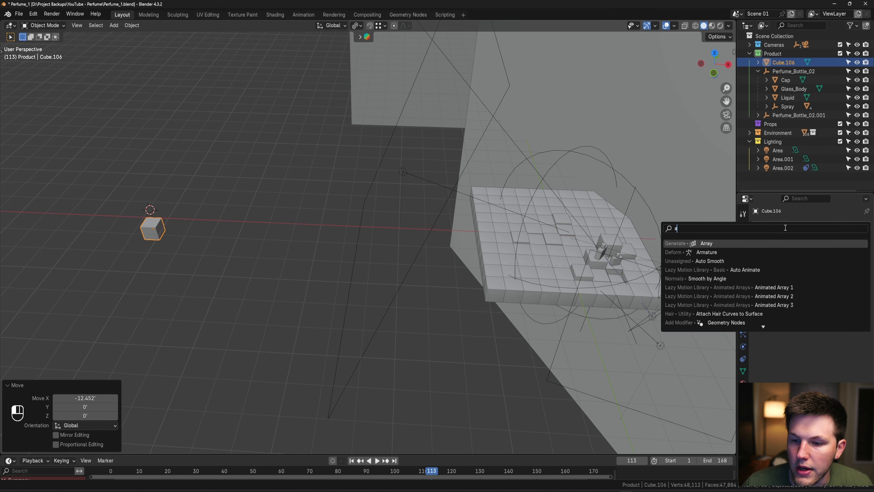
key(Return)
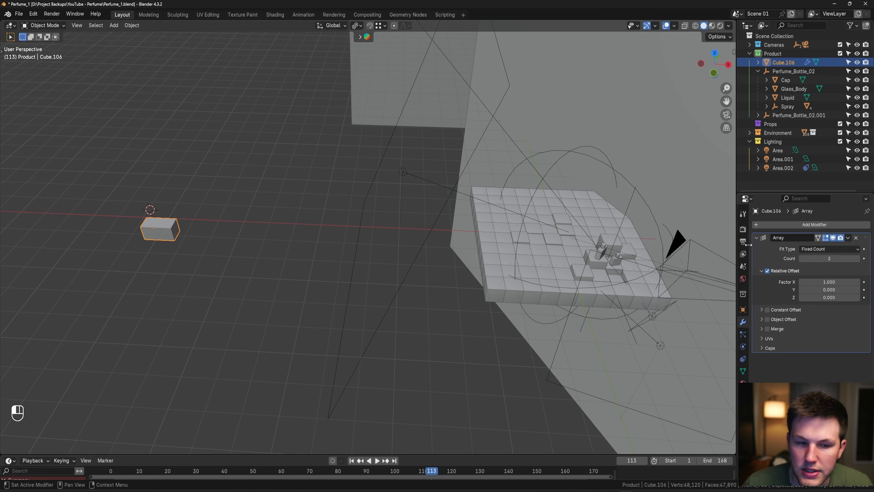
Set the Array's relative offset factor X to 1.01 to leave a thin gap between the cubes
scroll(408, 286, up, 2)
shift+middle_drag(408, 287, 442, 268)
scroll(443, 267, up, 3)
click(822, 281)
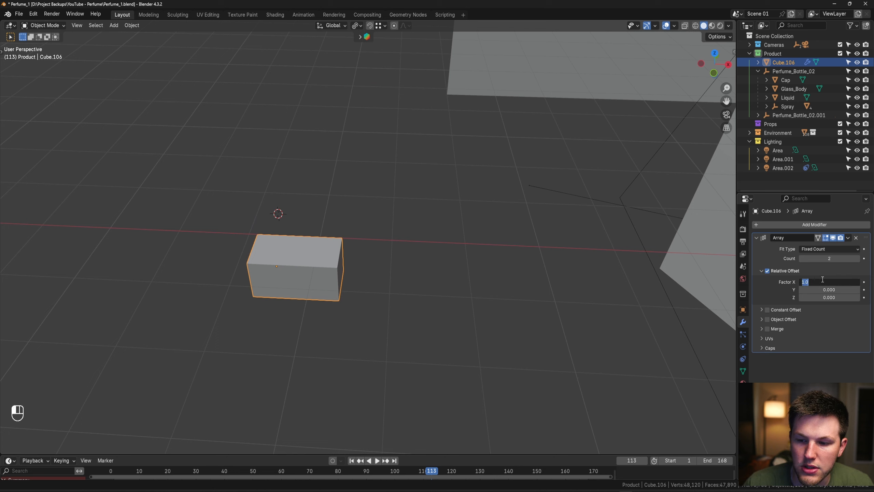
text(1.01)
key(Return)
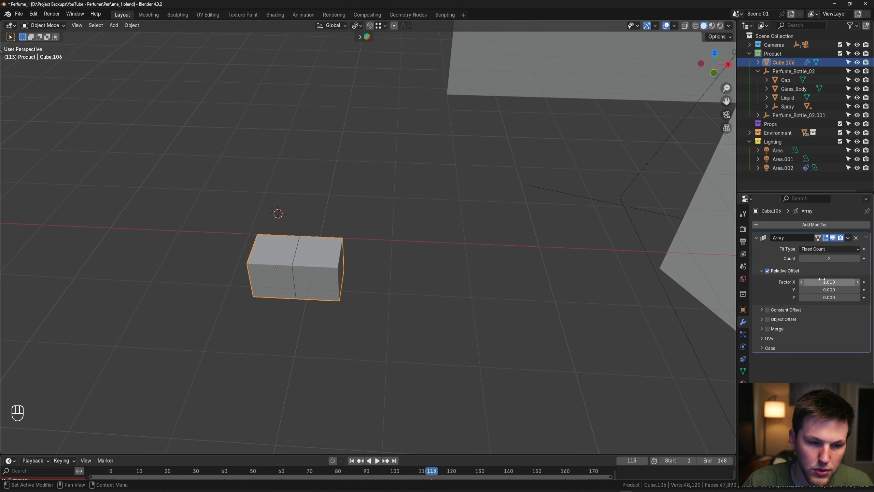
Set the Array's count to 10 to form a full row of cubes
click(828, 258)
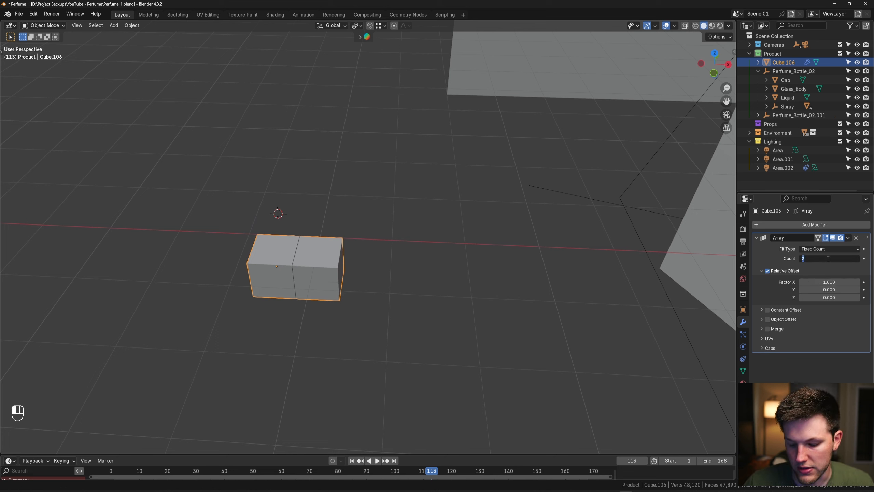
text(10)
key(Return)
scroll(536, 197, down, 1)
scroll(523, 202, down, 5)
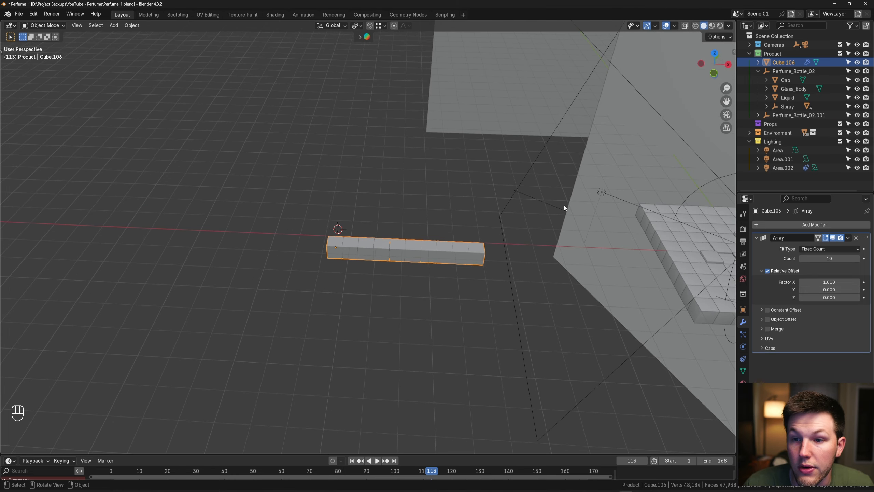
Collapse the first Array's settings and add a second Array modifier to the cube row
click(768, 237)
click(766, 226)
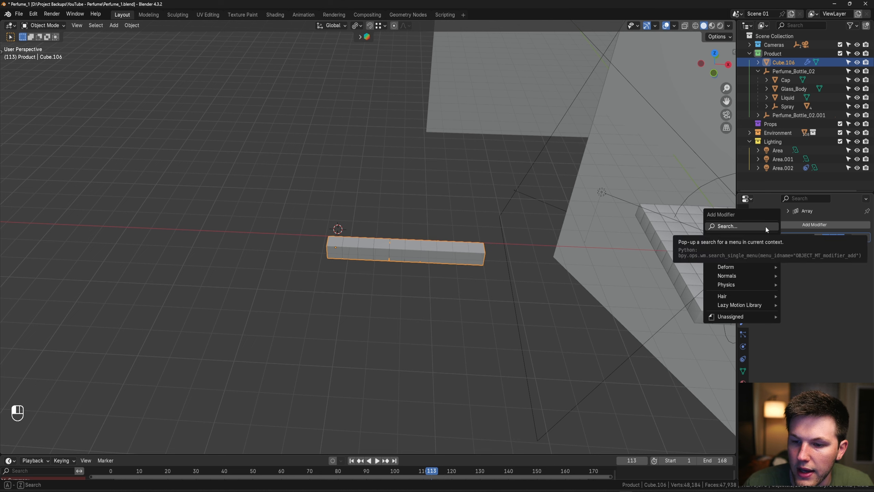
text(a)
click(742, 242)
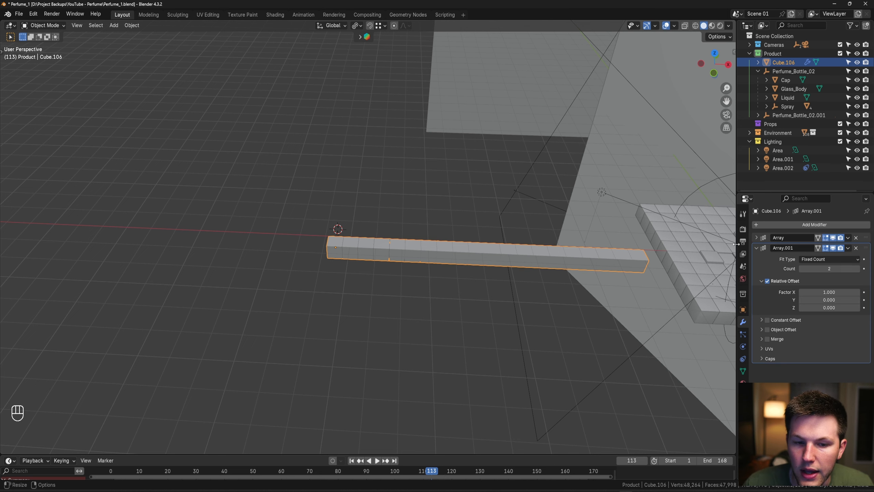
Set the second Array's relative offset to 0 in X and 1.01 in Y
click(828, 292)
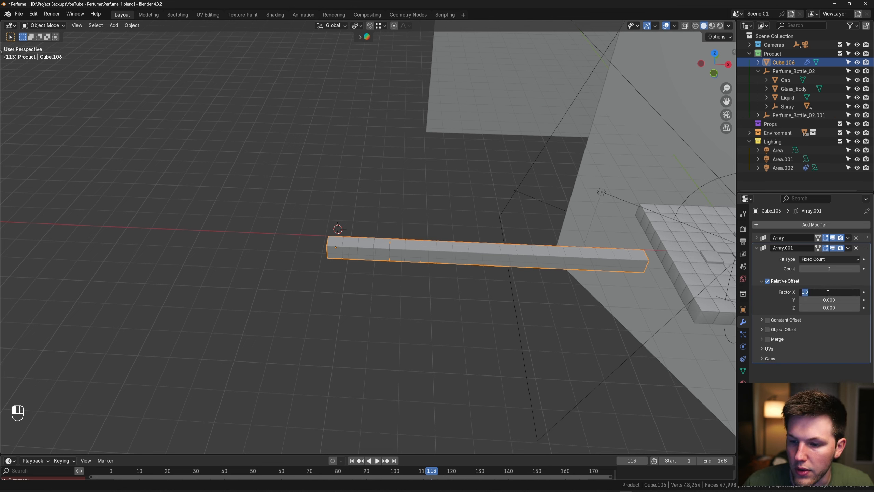
text(0)
key(Return)
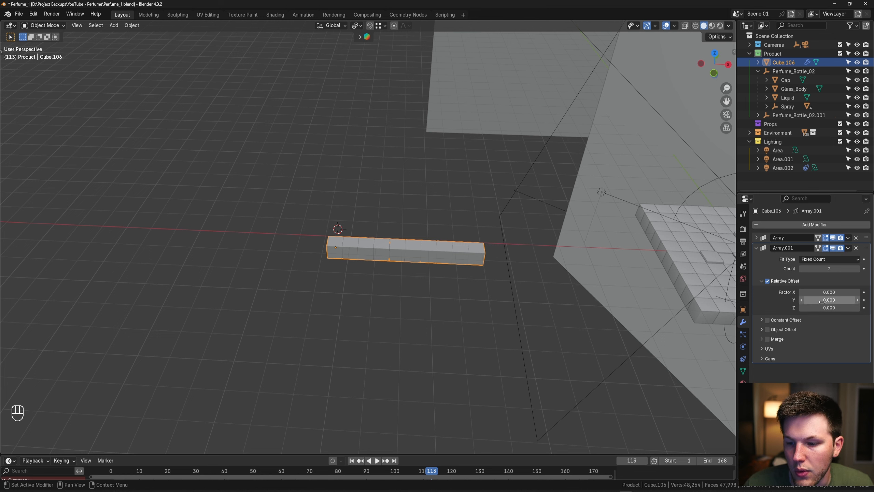
click(823, 299)
text(1.01)
key(Return)
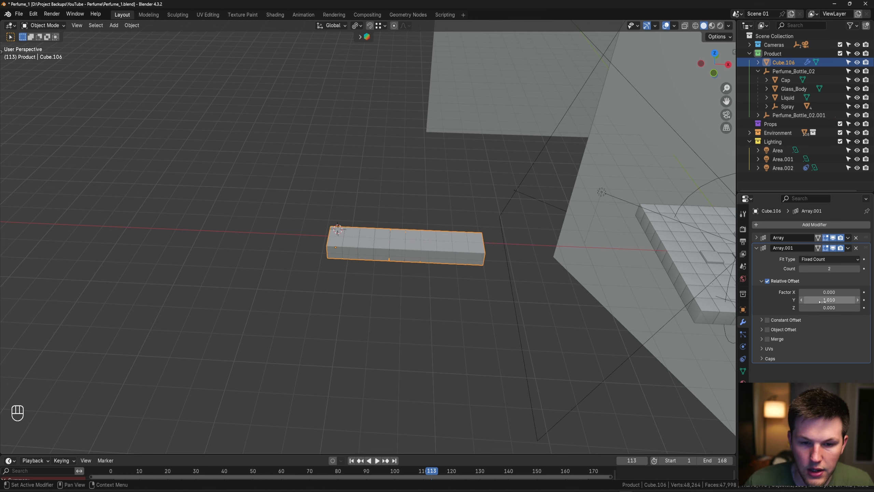
Set the second Array's count to 10 to complete the square grid of cubes
click(838, 269)
text(10)
key(Return)
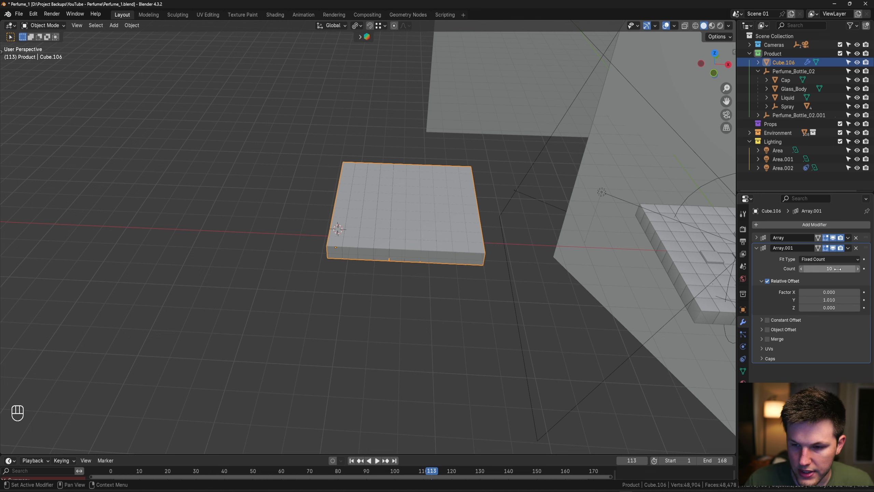
Duplicate the arrayed cube grid in place to keep a backup copy
middle_drag(684, 247, 547, 298)
key(grave)
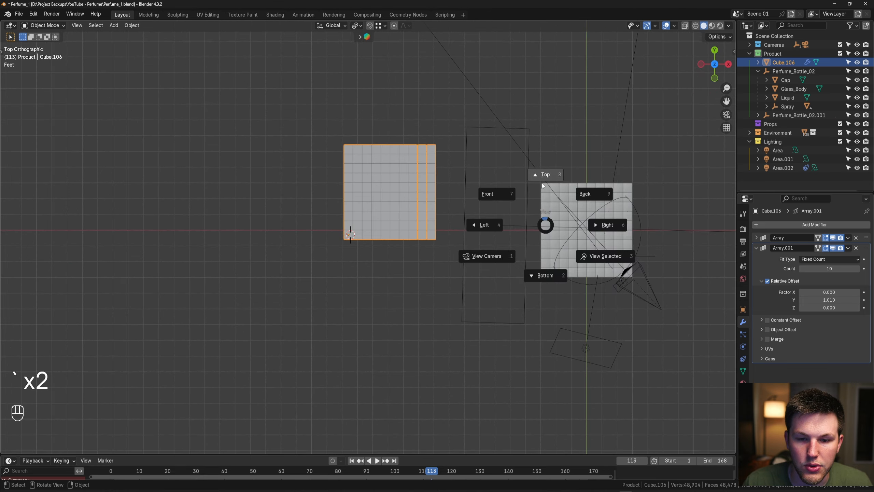
click(541, 183)
middle_drag(498, 240, 444, 258)
scroll(450, 243, up, 3)
scroll(442, 240, down, 3)
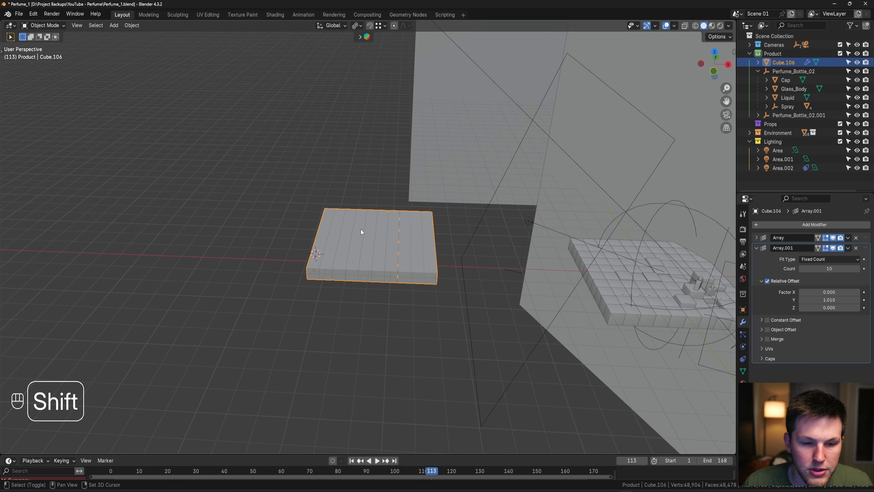
key(shift+d)
right_click(325, 214)
Move the duplicate into a new collection named Trash and exclude that collection from the view layer
key(m)
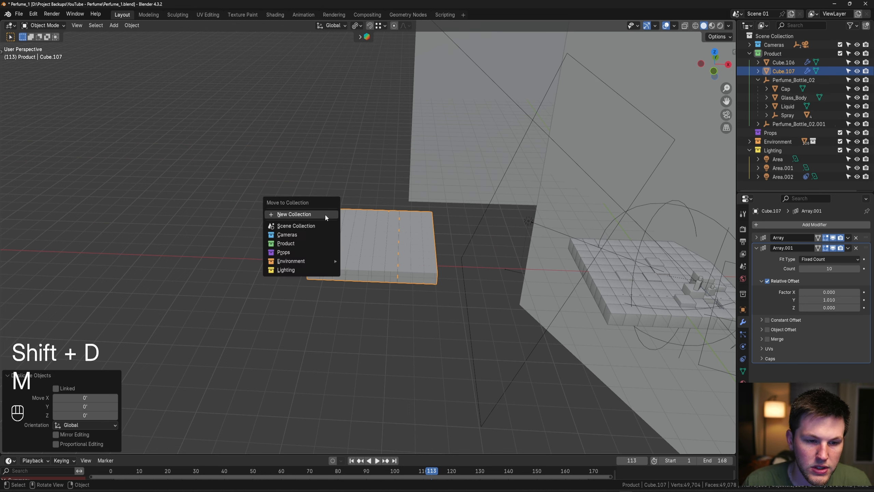
click(325, 213)
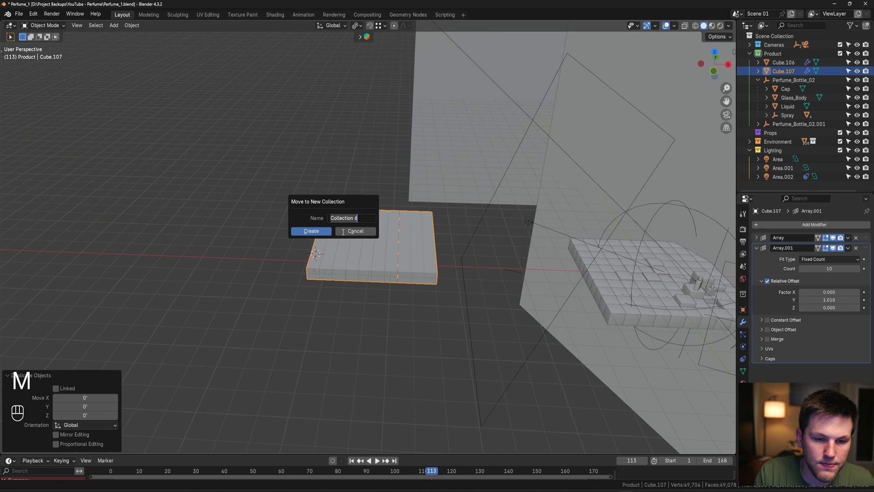
text(Trash)
key(Return)
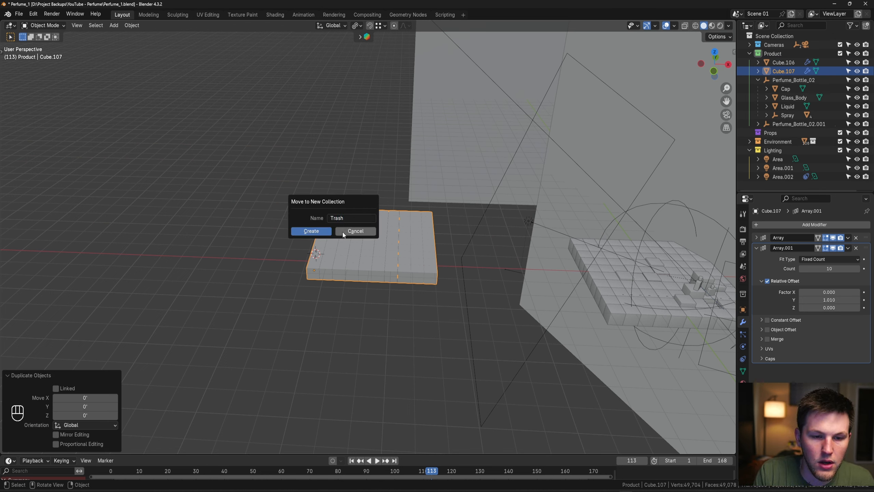
click(318, 231)
click(839, 177)
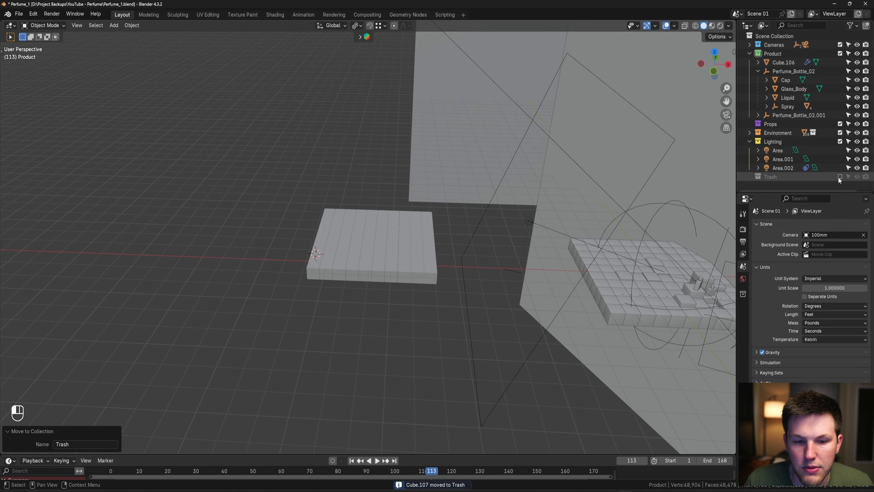
Collapse the Lighting collection and add a new collection at the scene level
scroll(394, 256, up, 4)
shift+middle_drag(394, 256, 375, 208)
scroll(377, 208, up, 2)
scroll(385, 211, down, 1)
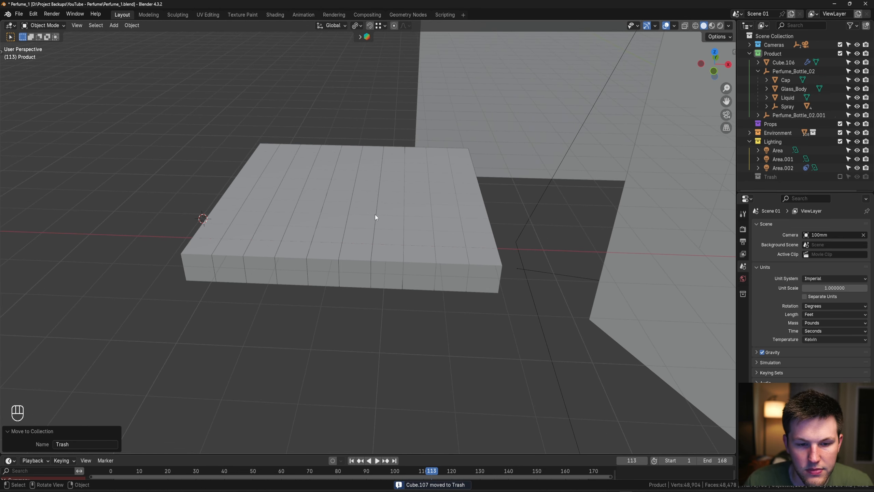
click(375, 217)
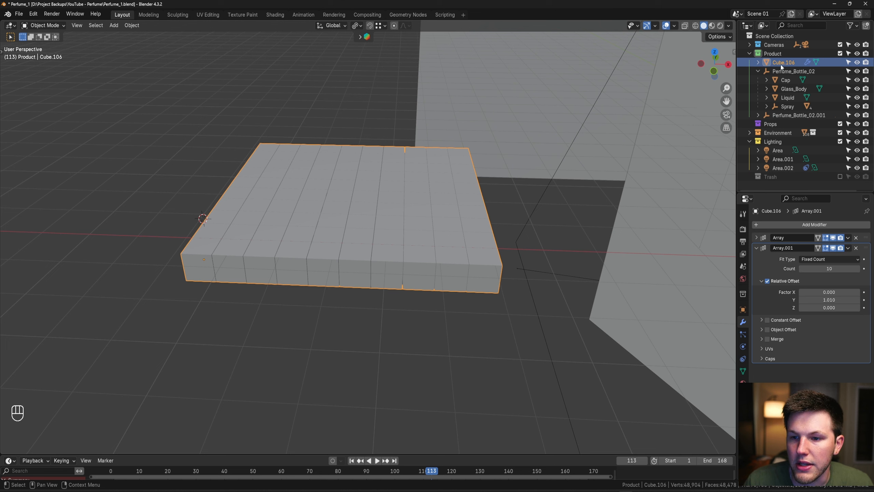
click(749, 141)
click(766, 166)
key(c)
Rename the newly added collection as Cubes_New
double_click(775, 158)
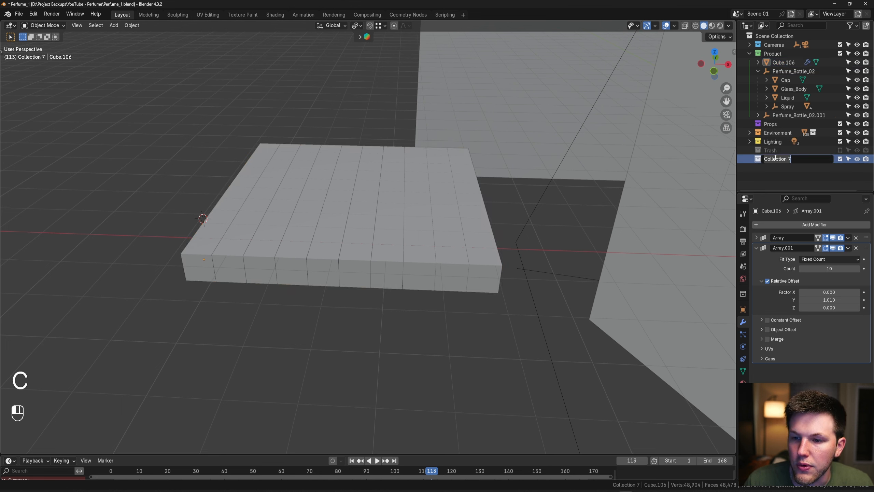
text(Cubes_new)
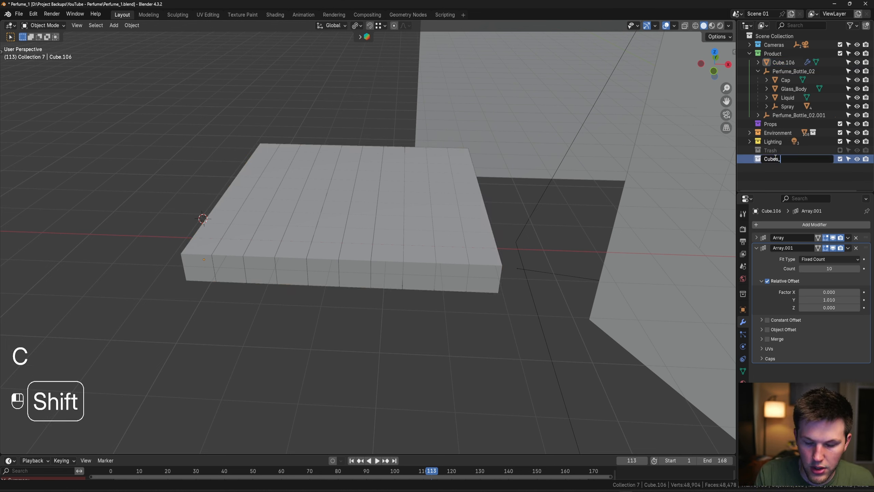
key(BackSpace)
key(BackSpace)
key(BackSpace)
text(New)
key(Return)
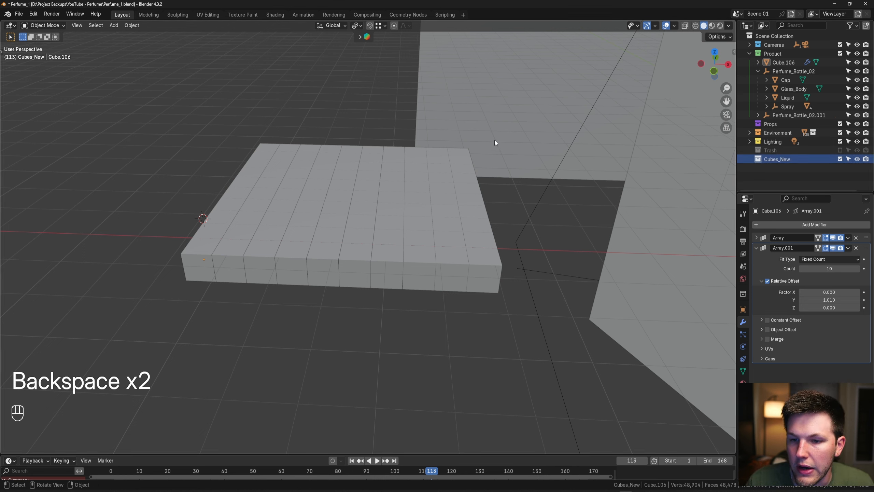
Move the arrayed cube grid into the Cubes_New collection
click(298, 174)
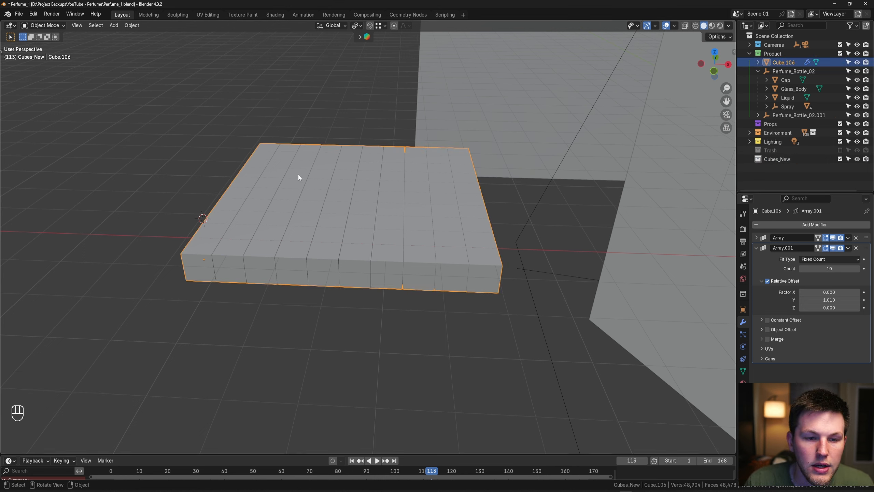
key(m)
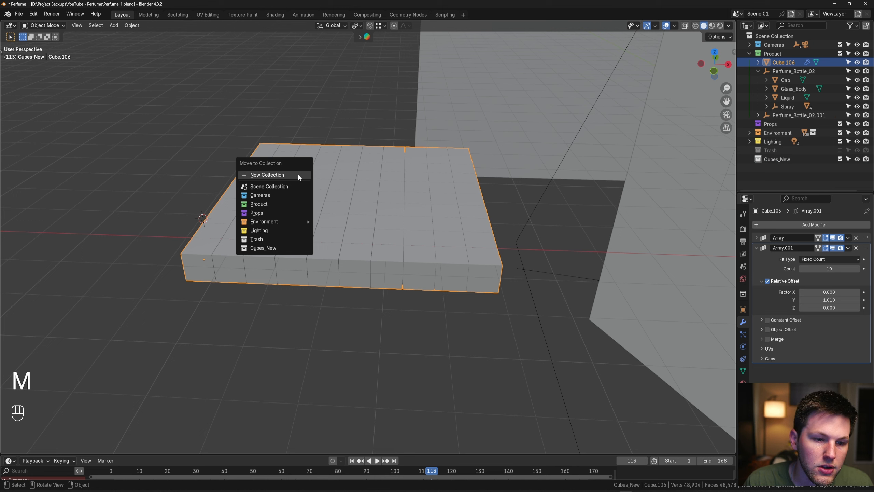
click(270, 248)
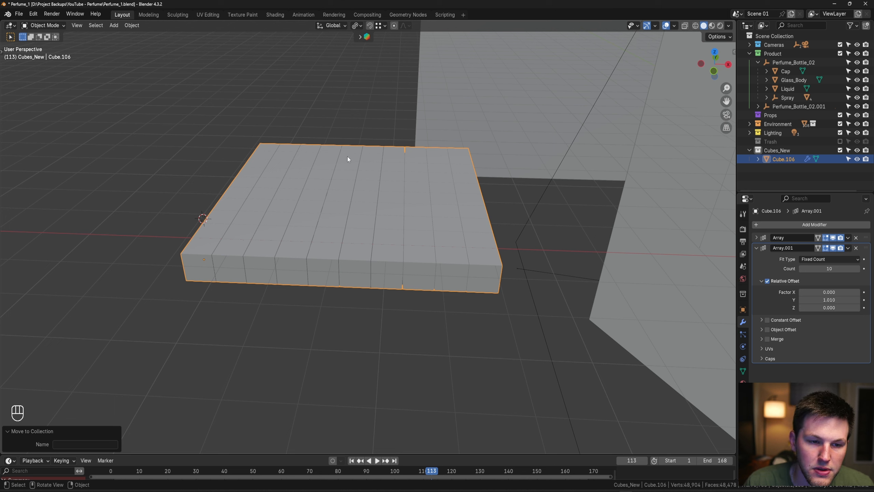
Apply both Array modifiers on the cube grid
click(757, 237)
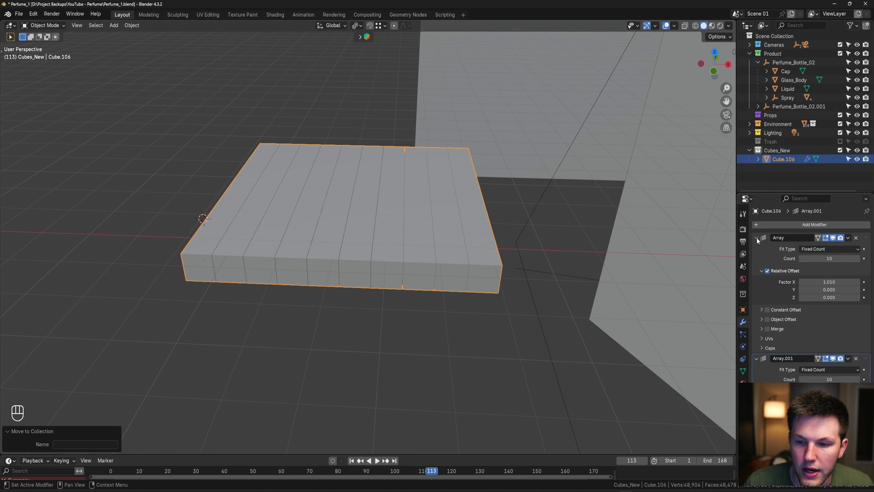
key(ctrl+a)
key(ctrl+a)
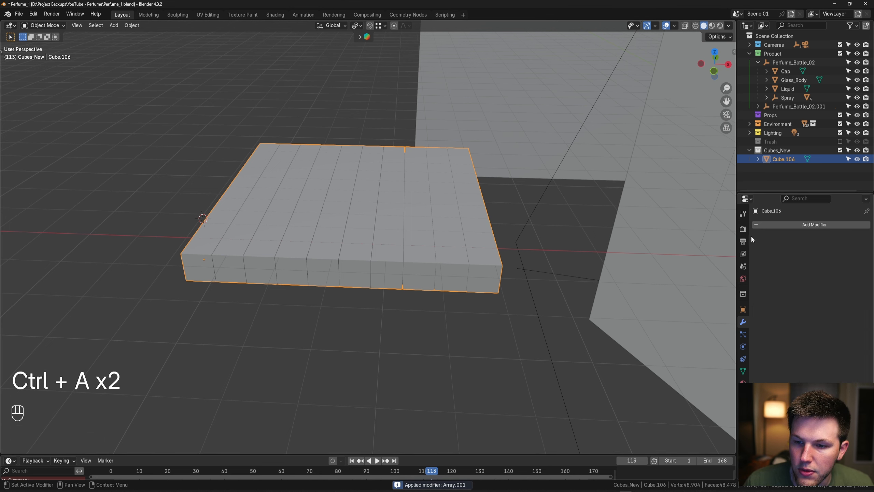
Separate the grid's mesh by loose parts so each cube is its own object, and return to Object Mode
key(Tab)
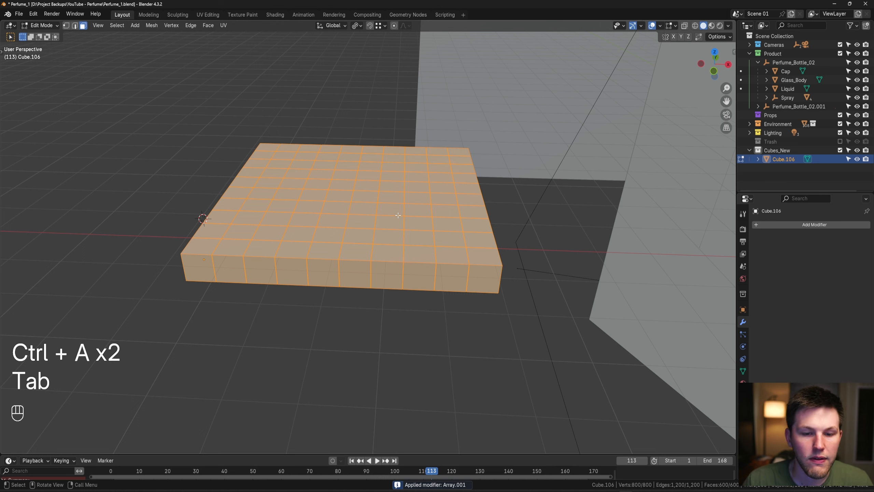
key(g)
click(343, 182)
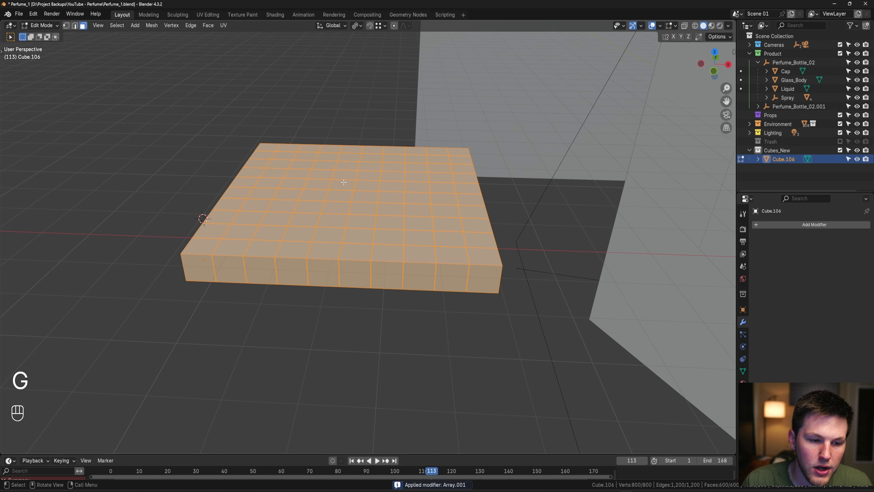
key(p)
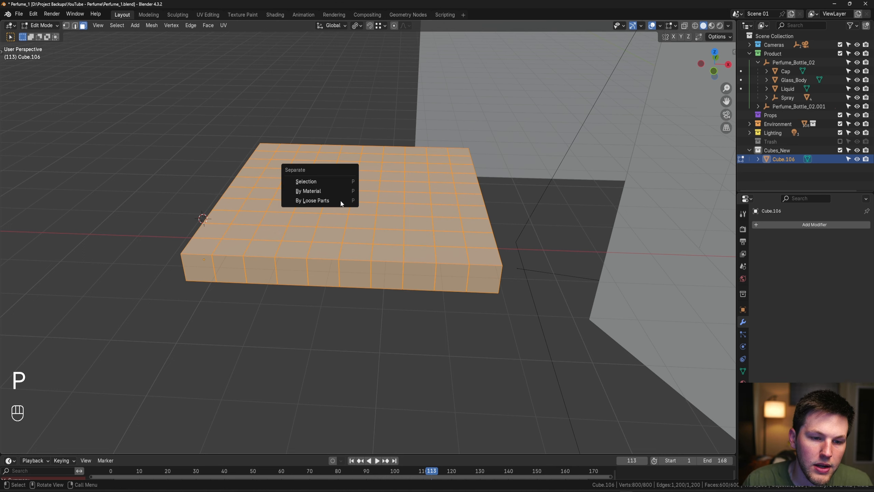
click(337, 201)
key(Tab)
Try moving two individual cubes of the grid to test that they are separate objects
click(393, 237)
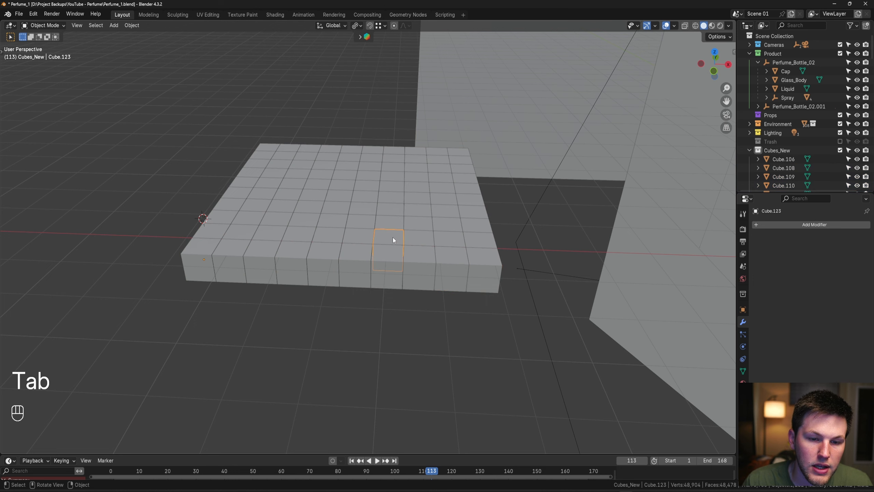
key(g)
click(363, 172)
click(364, 171)
key(g)
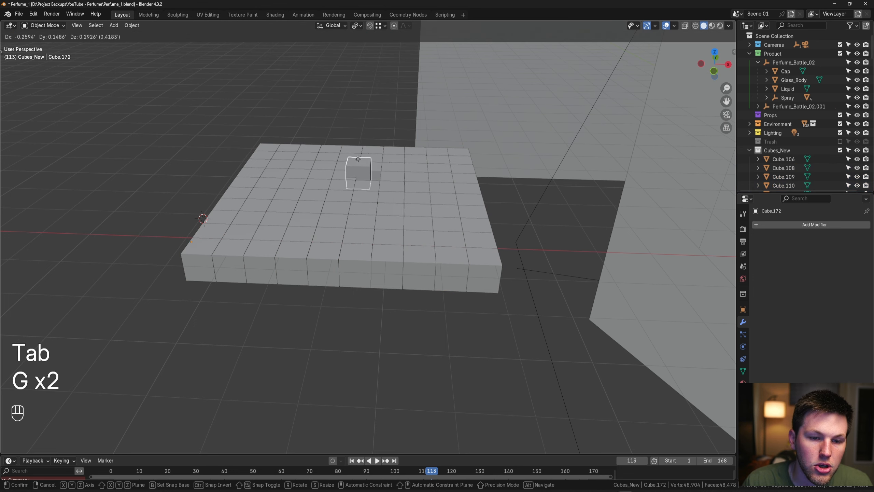
click(382, 167)
Select the front corner cube of the grid and add a Bevel modifier to it
scroll(384, 181, down, 2)
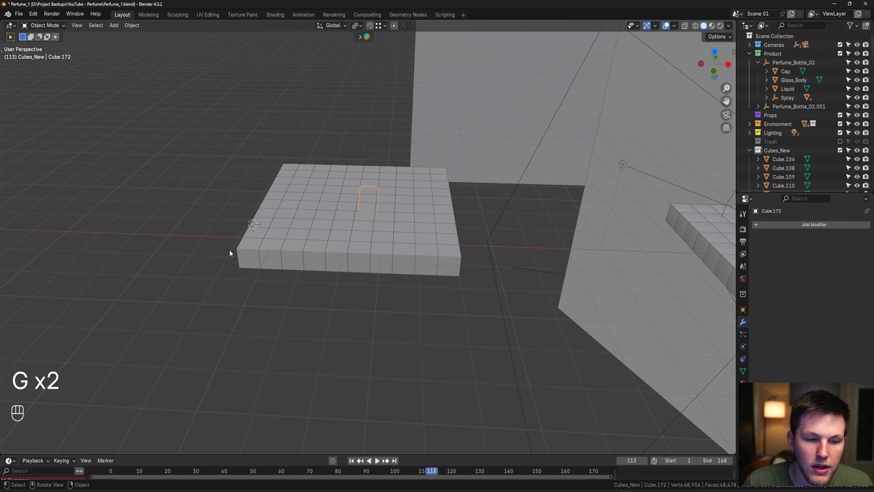
click(391, 257)
scroll(390, 258, up, 6)
mouse_move(392, 277)
middle_down()
mouse_move(413, 249)
mouse_move(367, 278)
mouse_move(391, 283)
middle_up()
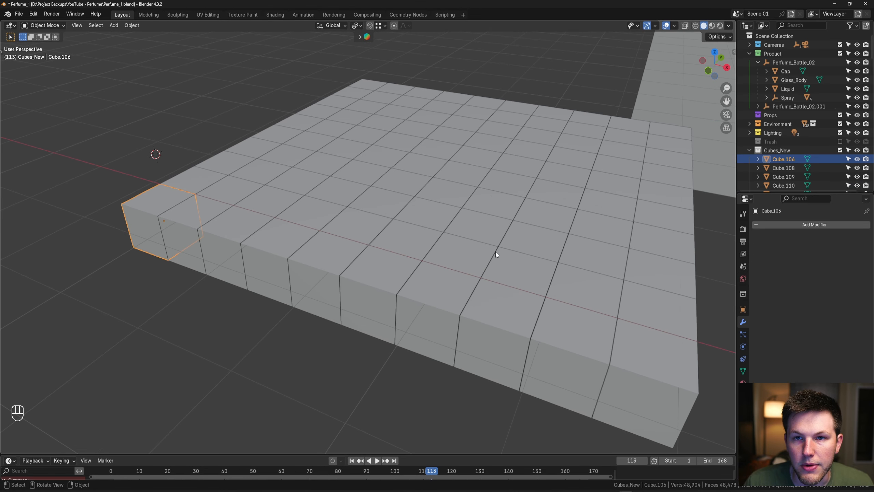
scroll(496, 251, down, 5)
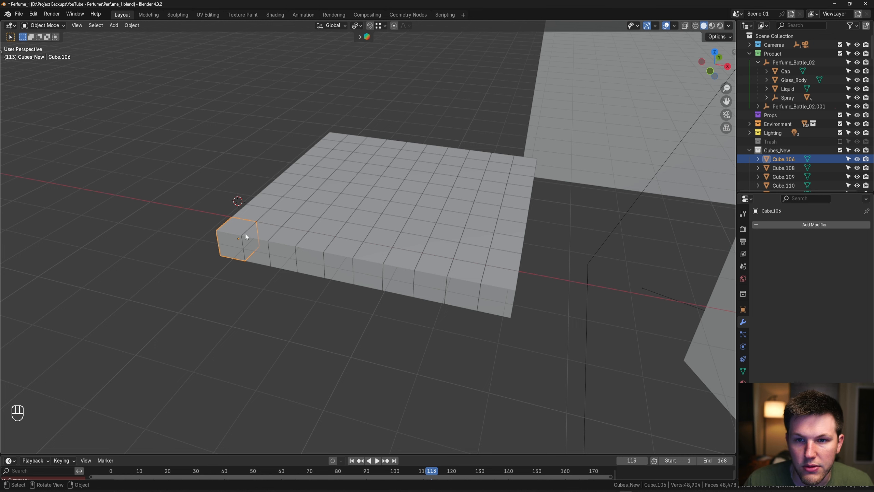
scroll(537, 240, down, 2)
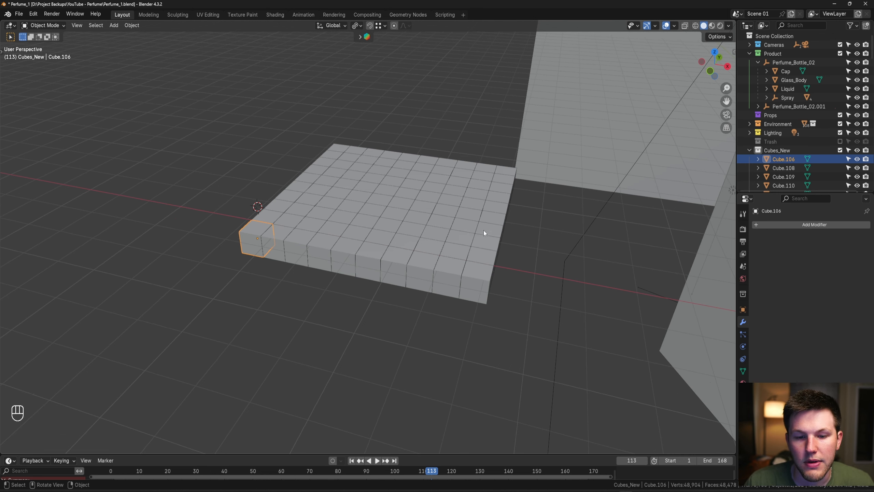
shift+middle_drag(484, 231, 509, 230)
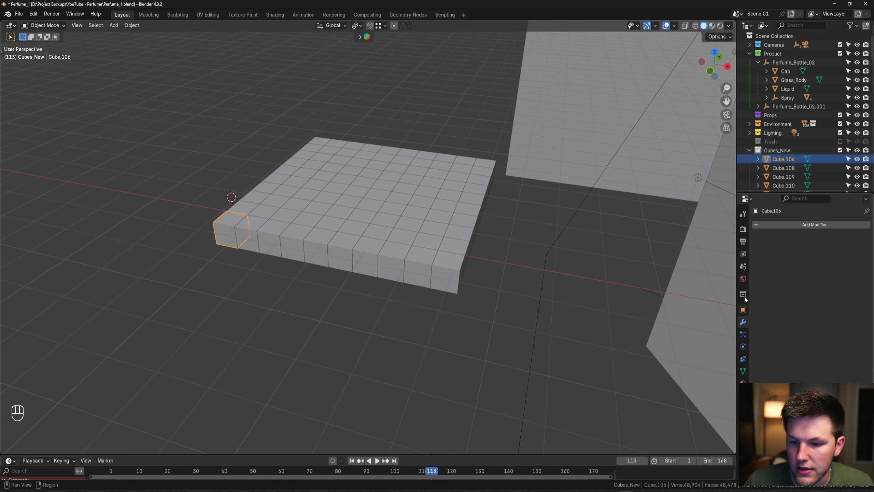
click(795, 224)
mouse_move(795, 223)
click(772, 241)
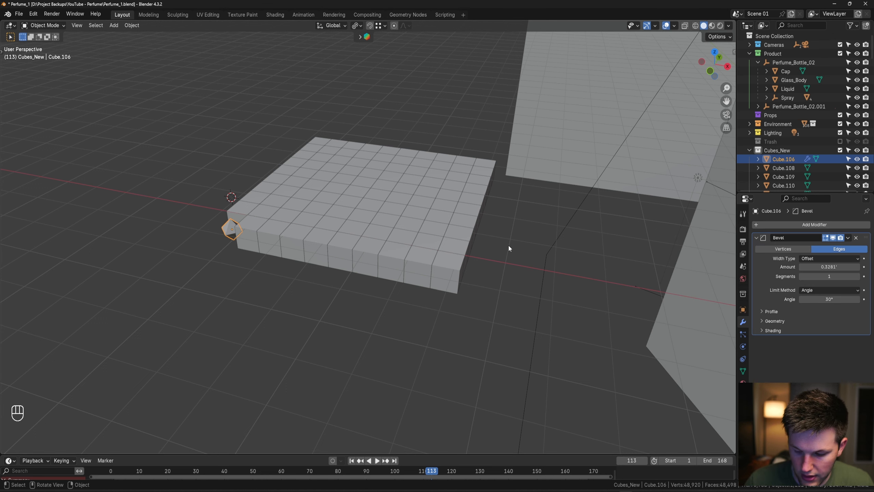
Set the scene's length unit to inches and check the corner cube's dimensions
key(KP_Decimal)
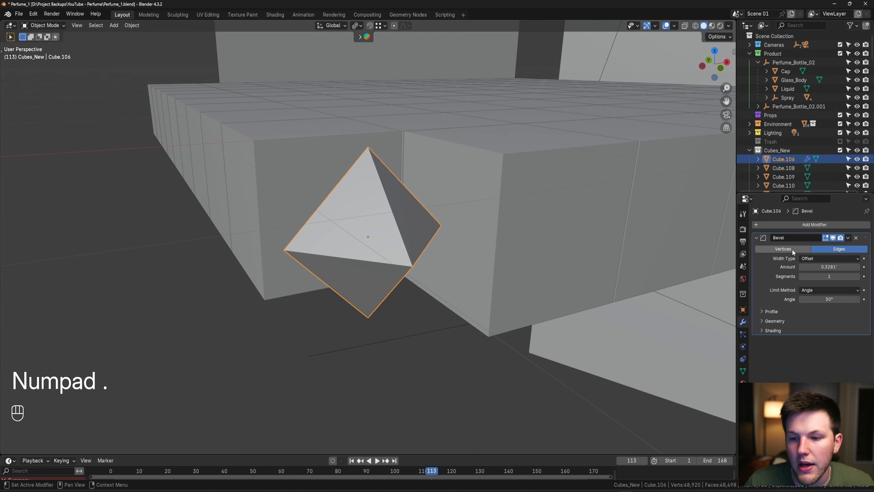
click(743, 266)
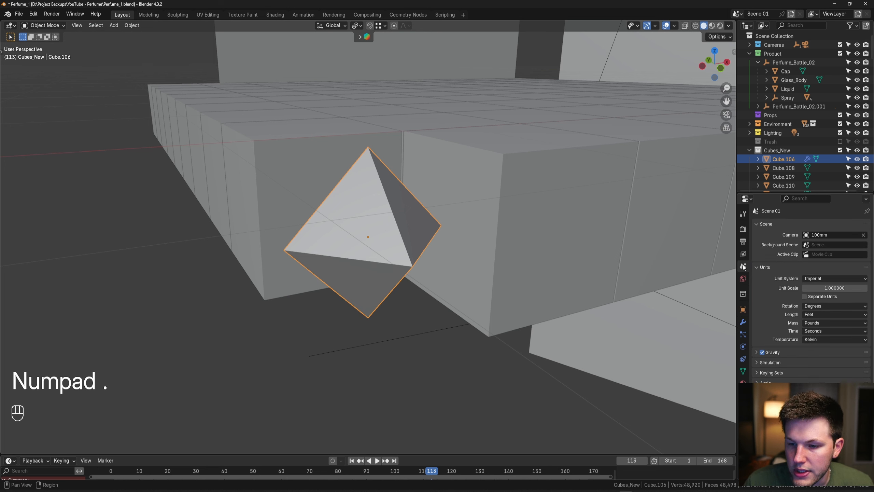
click(821, 315)
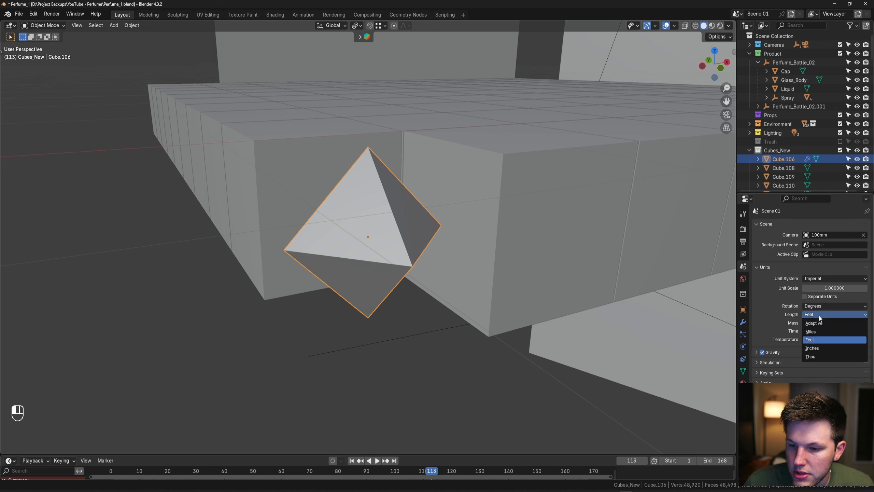
click(815, 348)
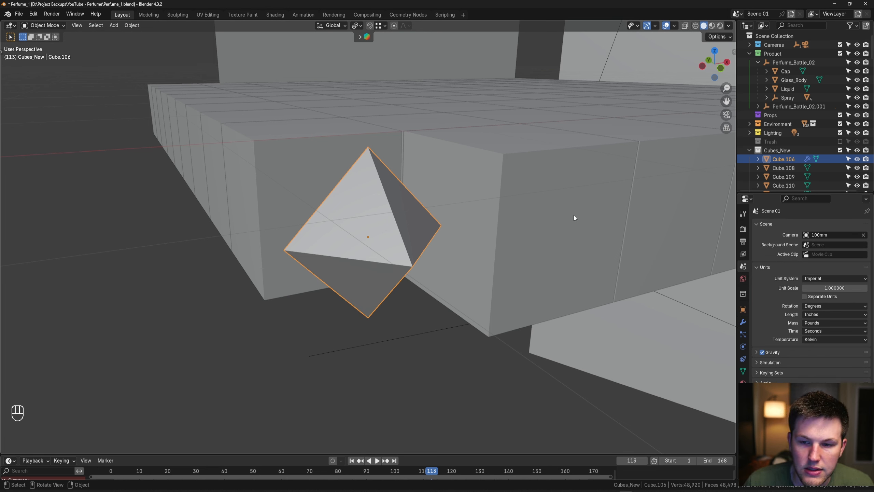
key(n)
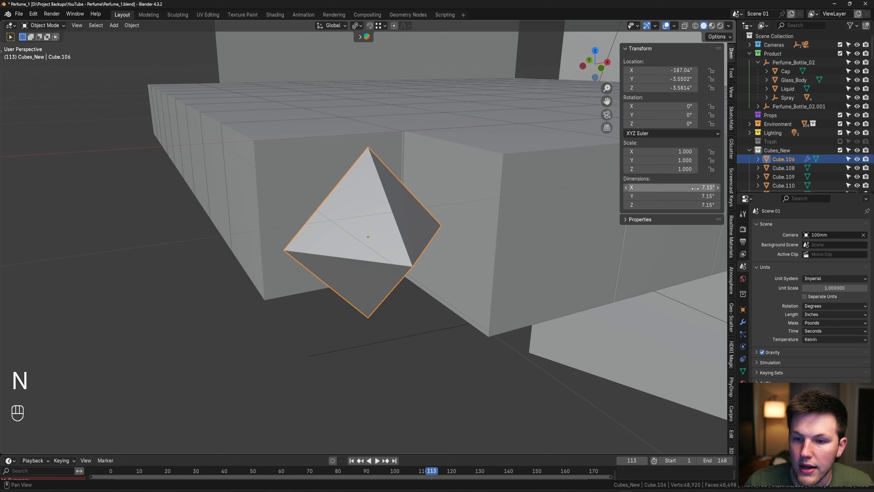
key(n)
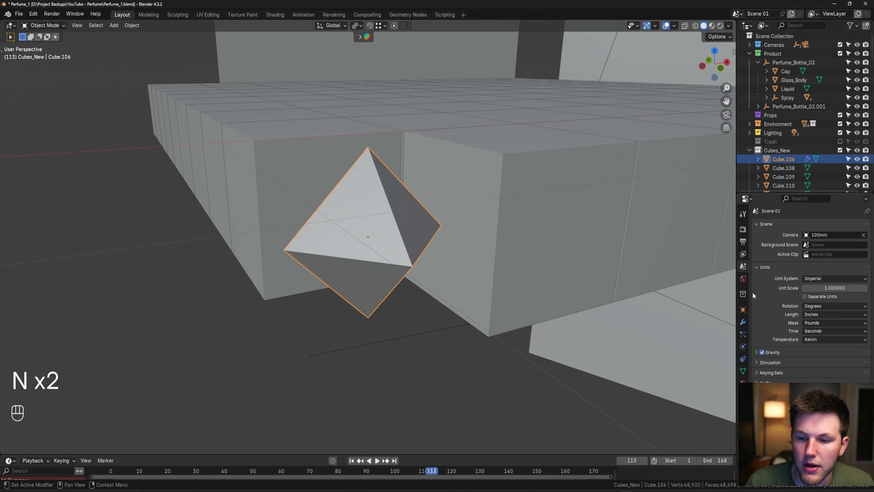
Set the Bevel modifier's amount to 0.025 inches on the corner cube
click(742, 322)
click(828, 267)
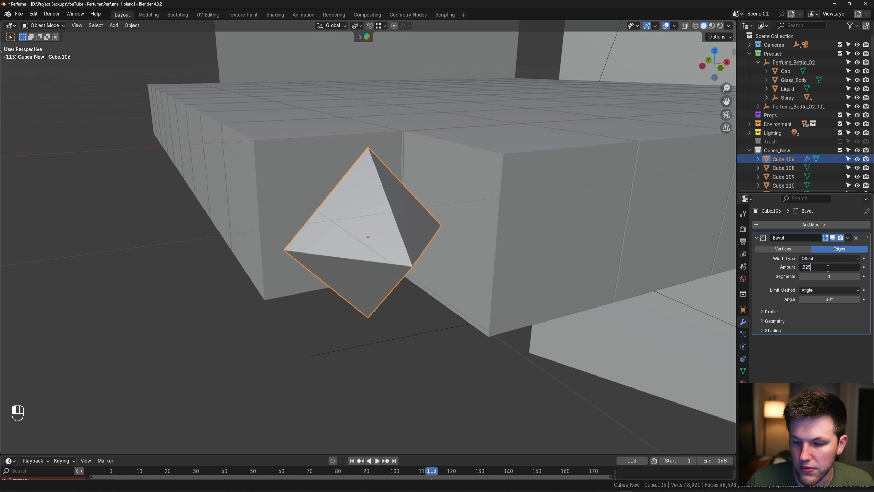
key(Return)
middle_drag(355, 177, 384, 209)
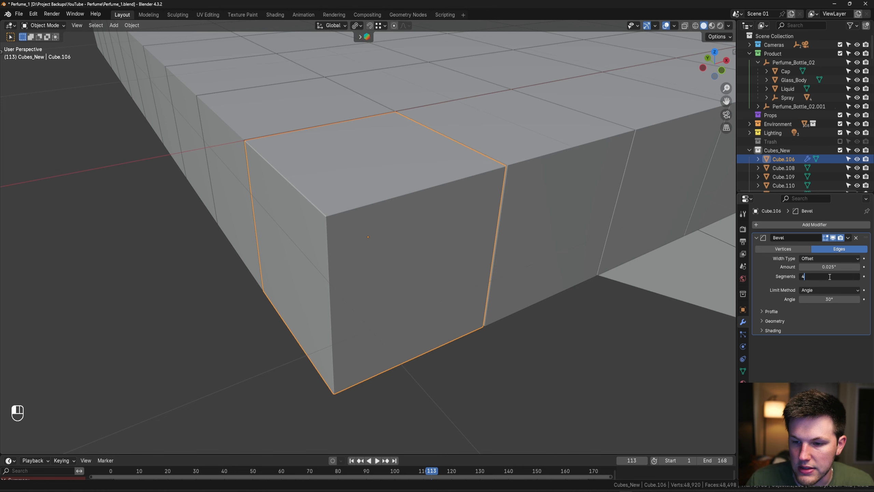
Set the corner cube's Bevel modifier to 4 segments
key(Return)
middle_drag(503, 215, 406, 186)
Try a bevel amount of 0.05 inches on the corner cube, and restore it to 0.025 inches
click(818, 266)
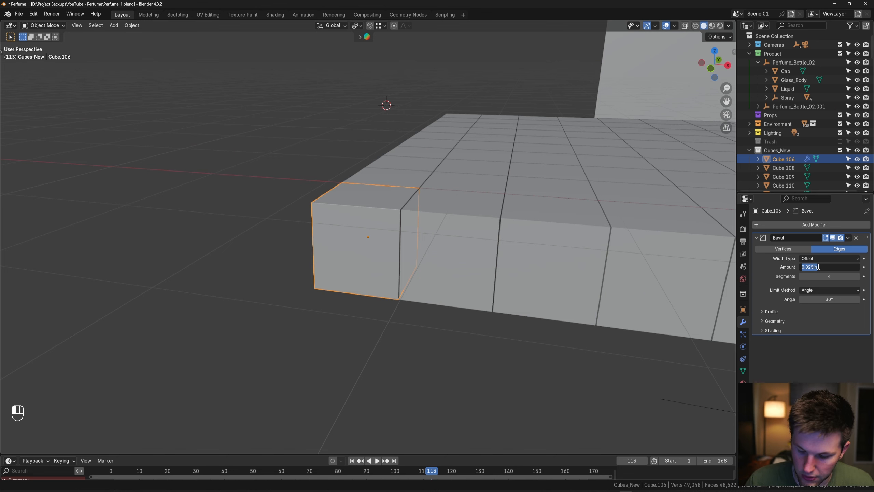
text(.05)
key(Return)
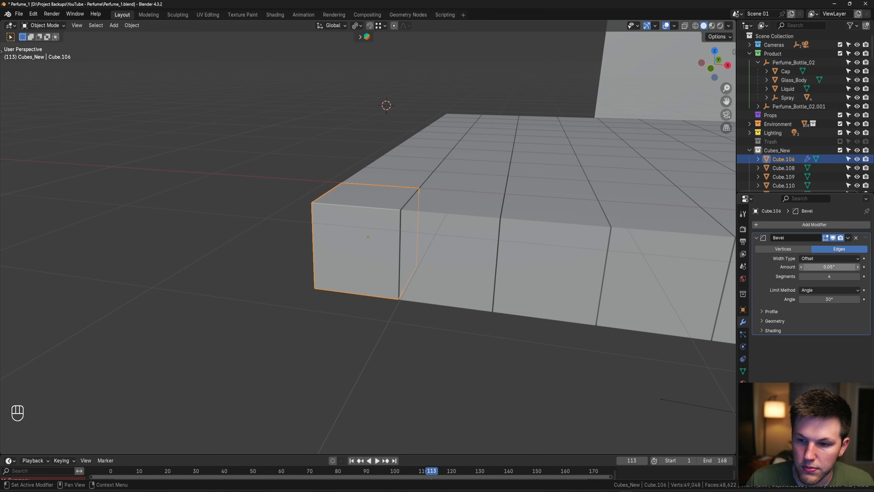
click(820, 267)
text(.025)
key(Return)
scroll(437, 254, down, 10)
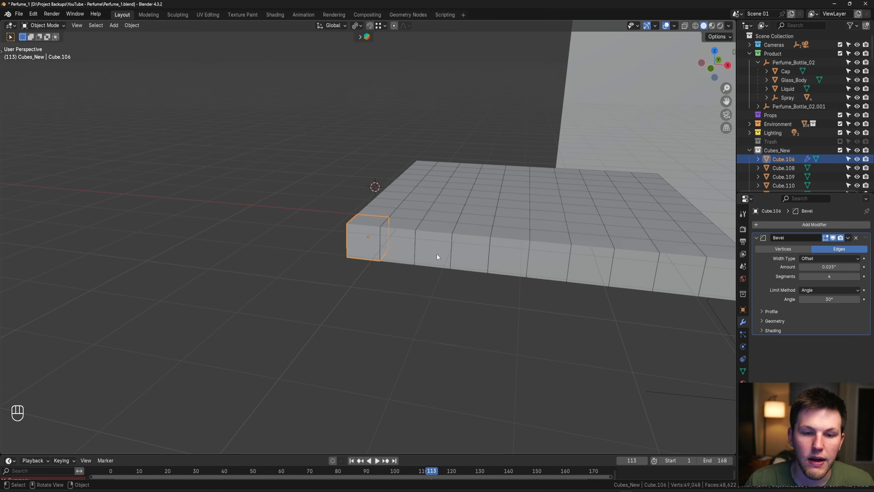
key(grave)
scroll(449, 183, down, 2)
shift+middle_drag(439, 206, 395, 234)
key(c)
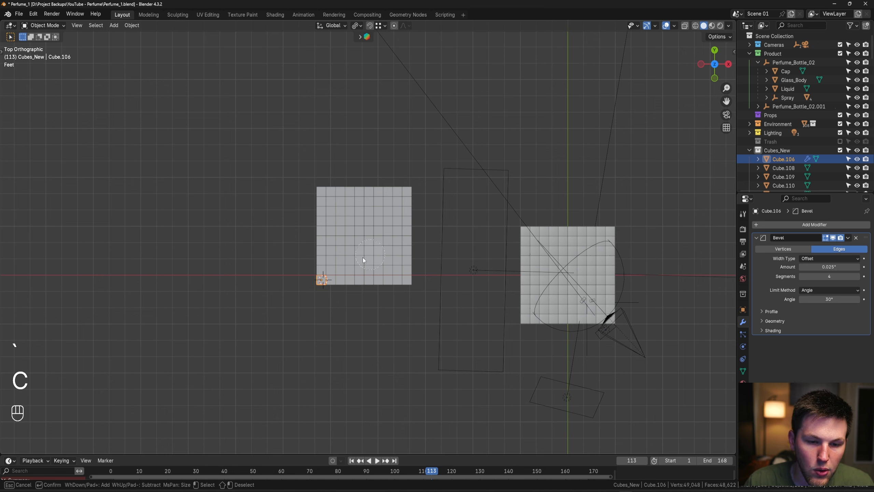
shift+drag(326, 279, 358, 262)
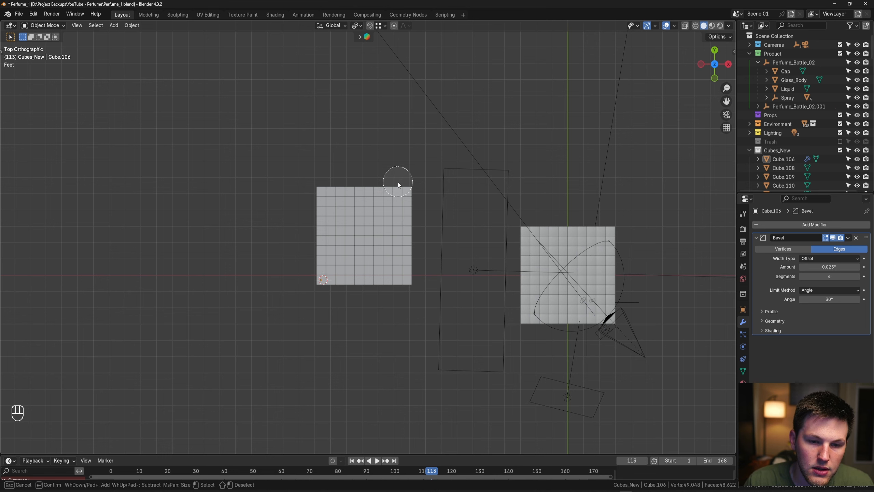
key(Escape)
Try moving a single cube from the middle of the new grid
middle_drag(393, 214, 368, 182)
key(grave)
scroll(362, 234, up, 3)
click(355, 224)
key(g)
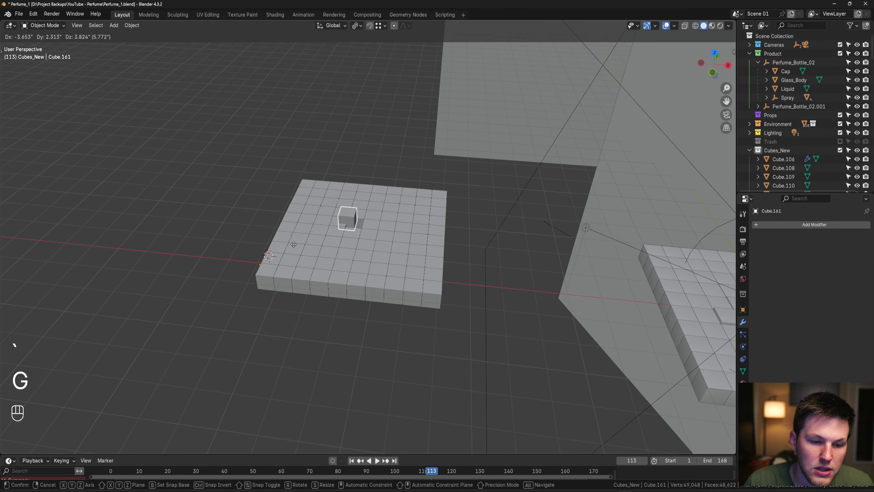
Select all cubes of the new grid and set each one's origin to its geometry
key(grave)
drag(263, 157, 411, 303)
right_click(389, 256)
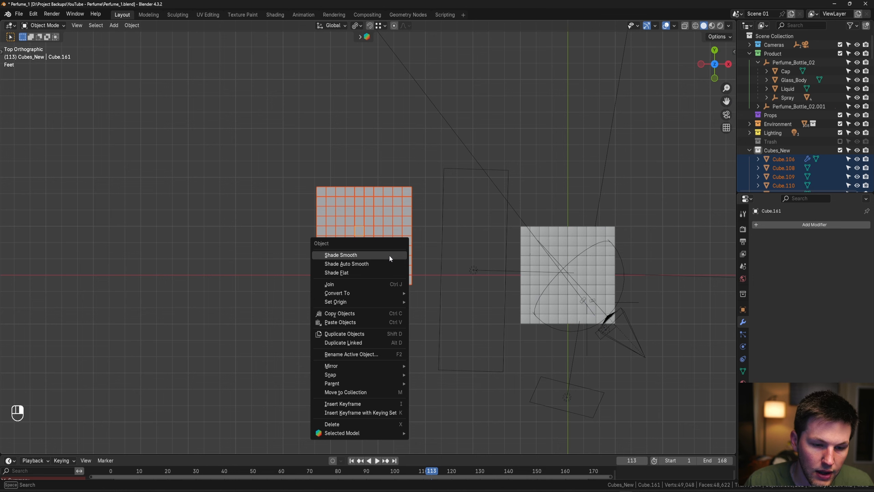
mouse_move(375, 302)
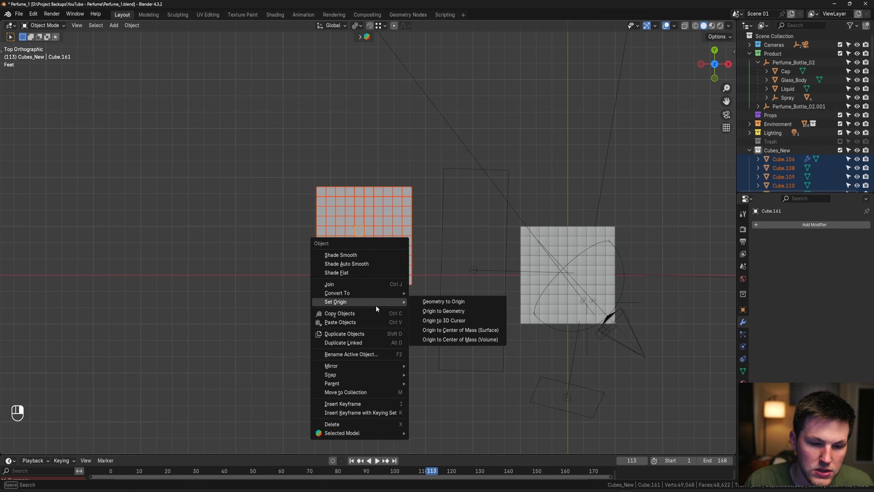
click(454, 311)
middle_drag(398, 314, 394, 183)
scroll(374, 297, up, 3)
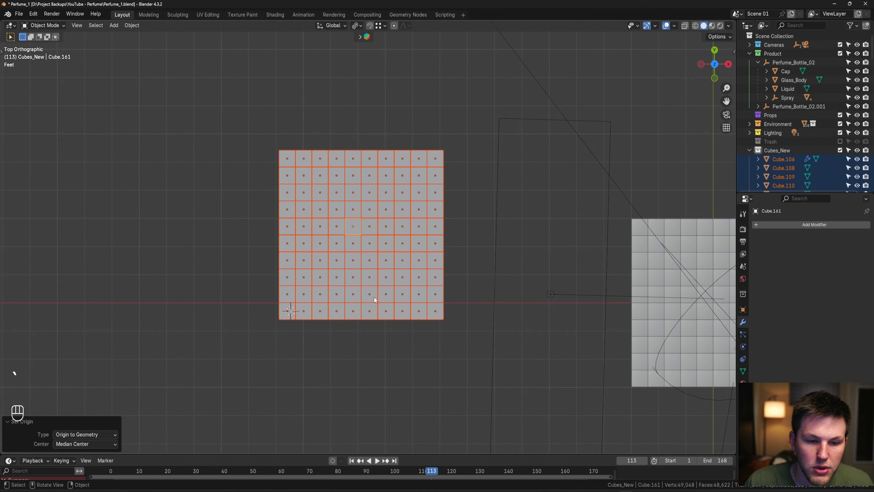
Select all cubes of the new grid with the beveled corner cube active and copy its modifiers to the others
scroll(397, 321, down, 2)
click(397, 320)
key(c)
mouse_move(405, 183)
mouse_down()
mouse_move(409, 215)
mouse_move(370, 149)
mouse_up()
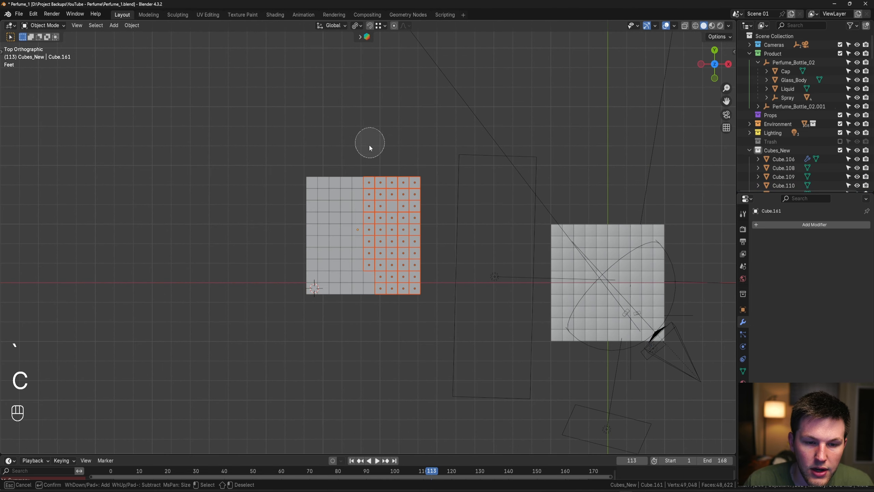
mouse_move(375, 247)
mouse_down()
mouse_move(312, 190)
mouse_move(318, 263)
mouse_move(345, 244)
mouse_up()
drag(352, 282, 335, 287)
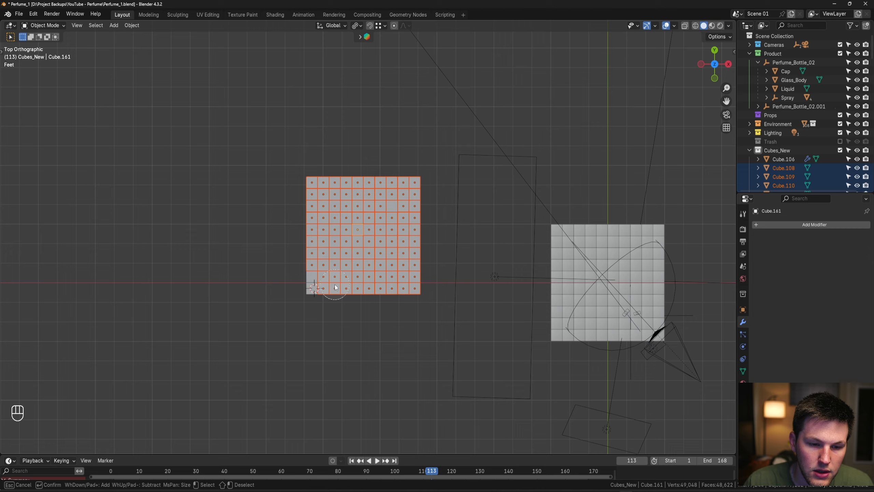
key(Escape)
mouse_move(316, 269)
middle_down()
mouse_move(342, 263)
mouse_move(326, 262)
middle_up()
shift+click(319, 265)
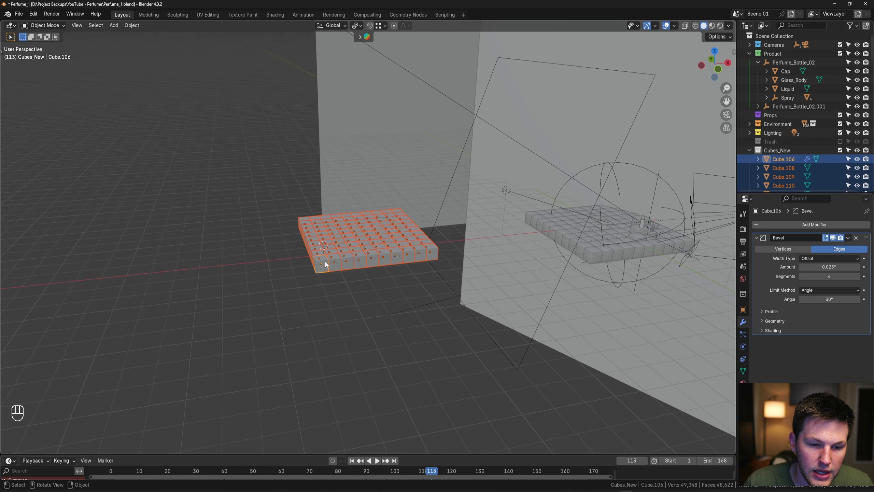
key(ctrl+l)
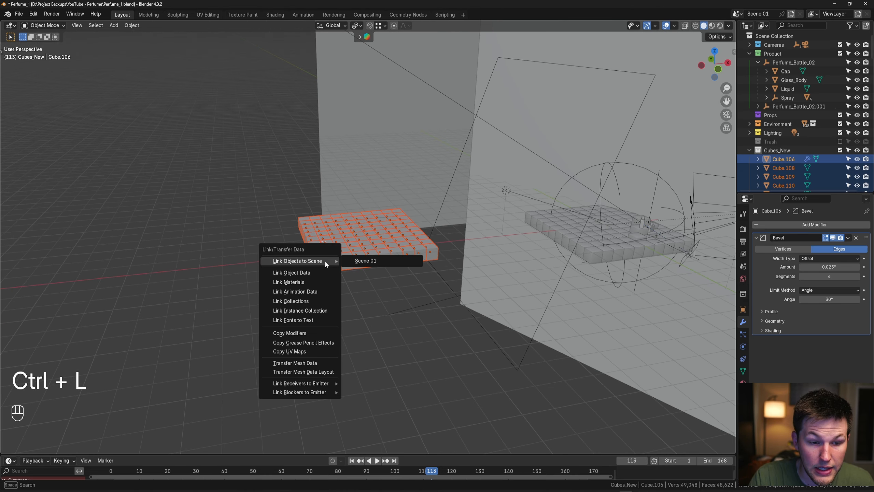
key(p)
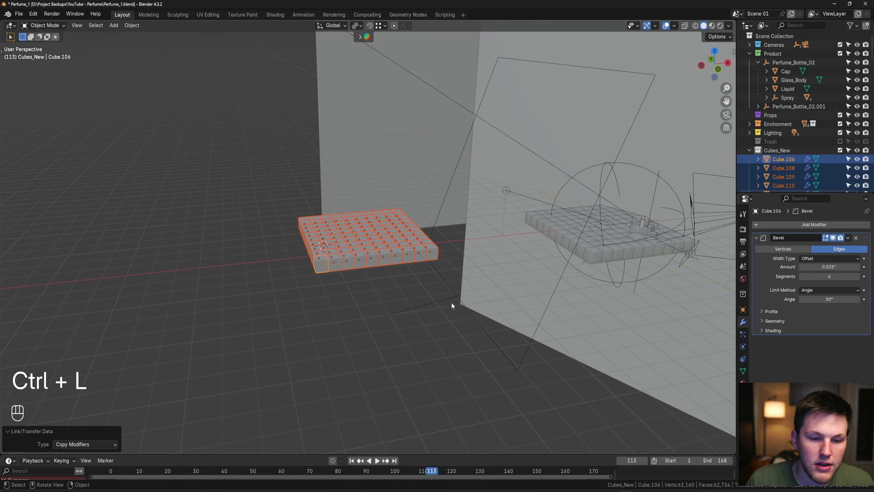
Examine the beveled edges across the new cube grid from close up and from above
scroll(451, 302, up, 6)
middle_drag(451, 302, 390, 254)
scroll(389, 253, up, 2)
scroll(483, 290, down, 5)
middle_drag(447, 262, 447, 297)
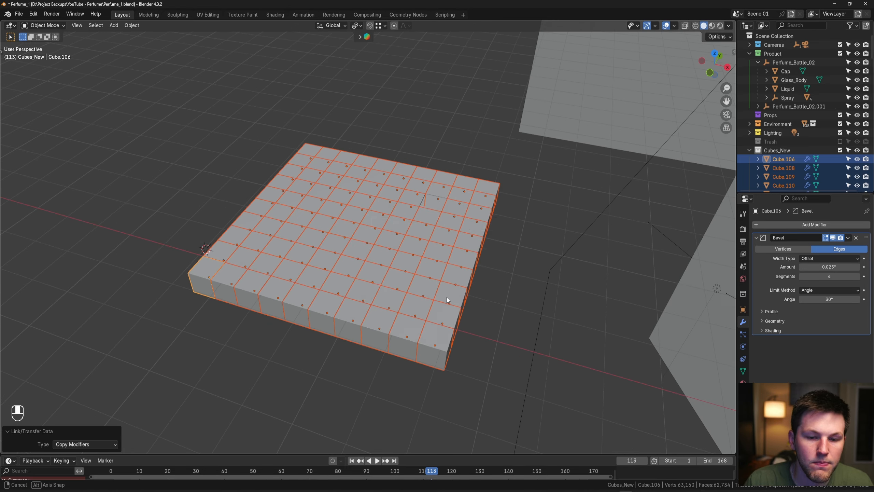
Select a raised tile beside the perfume bottles in the original platform and examine its bevel settings and shape from the side
key(grave)
scroll(445, 210, down, 4)
middle_drag(538, 289, 502, 241)
scroll(501, 241, up, 5)
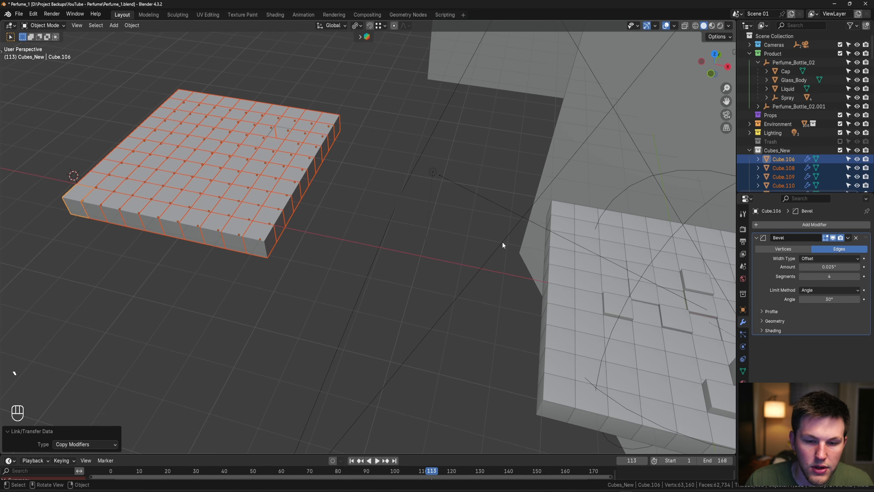
shift+middle_drag(592, 265, 405, 223)
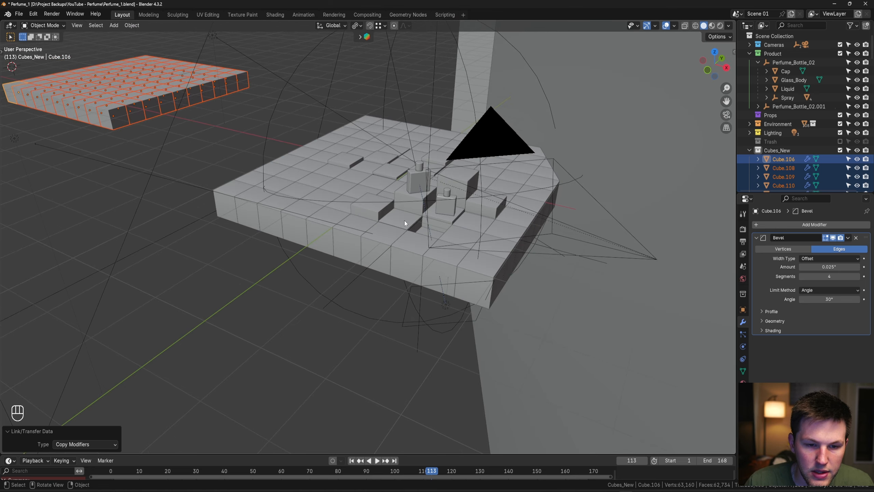
click(391, 169)
key(KP_Decimal)
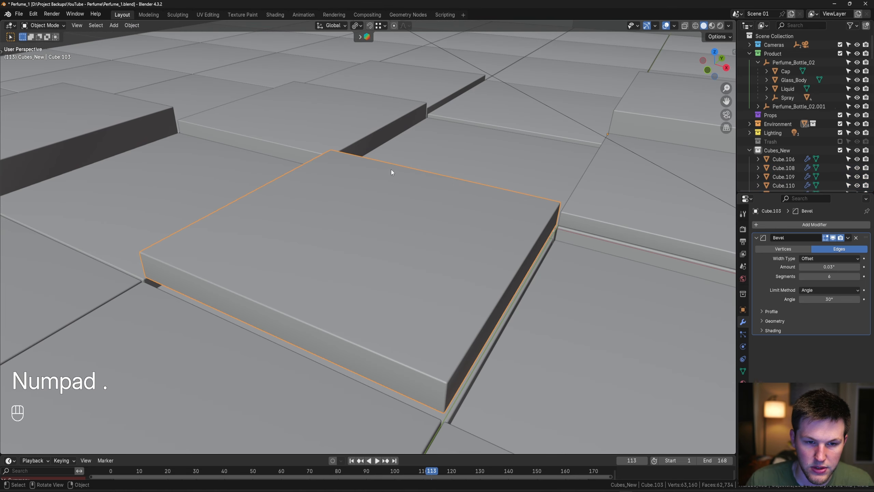
middle_drag(410, 205, 358, 186)
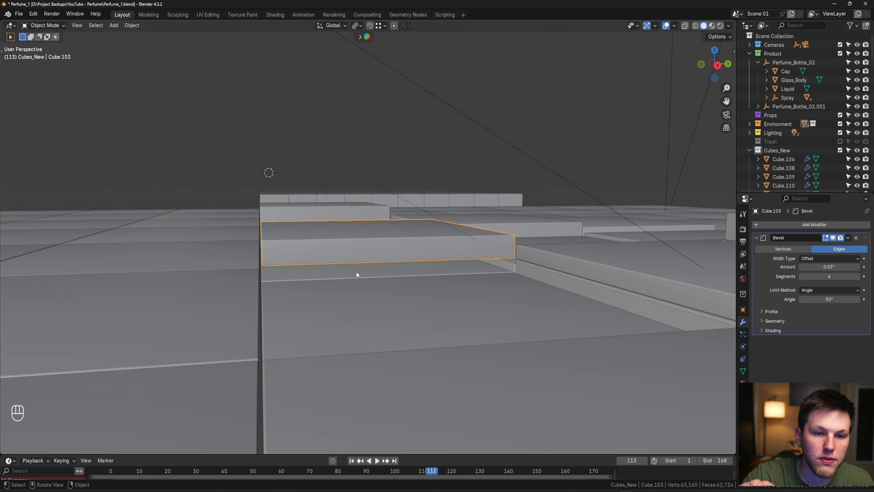
middle_drag(356, 272, 264, 250)
Duplicate the new grid's corner cube nearest the original platform and place the copy directly above it, raised about 8.9 inches
click(368, 253)
scroll(353, 235, up, 3)
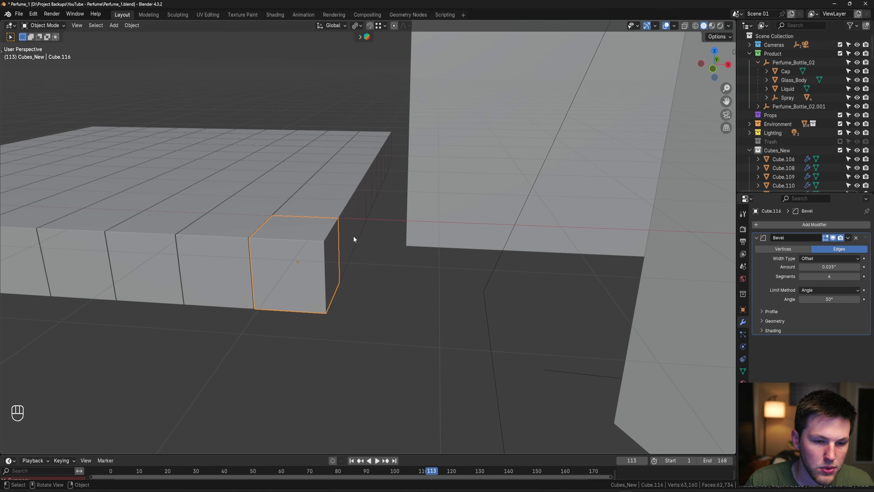
key(shift+d)
click(332, 157)
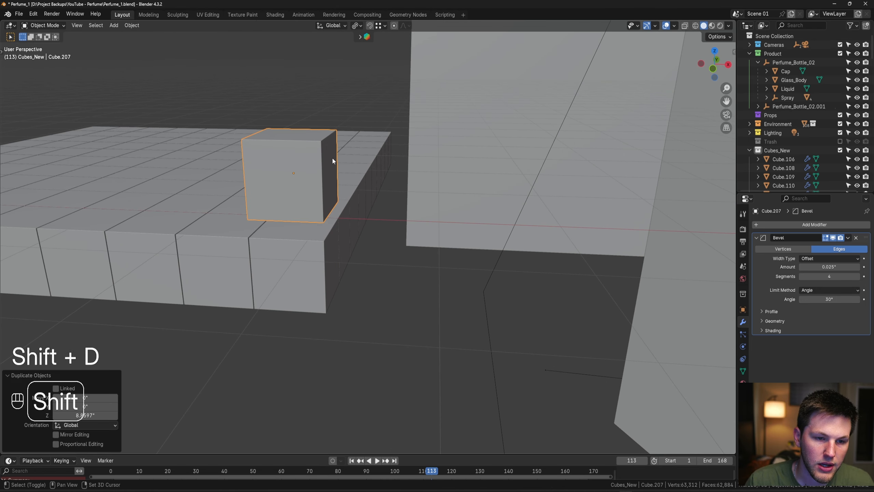
Lower the duplicate cube's top face in Edit Mode to turn the cube into a thin slab
key(Tab)
key(4)
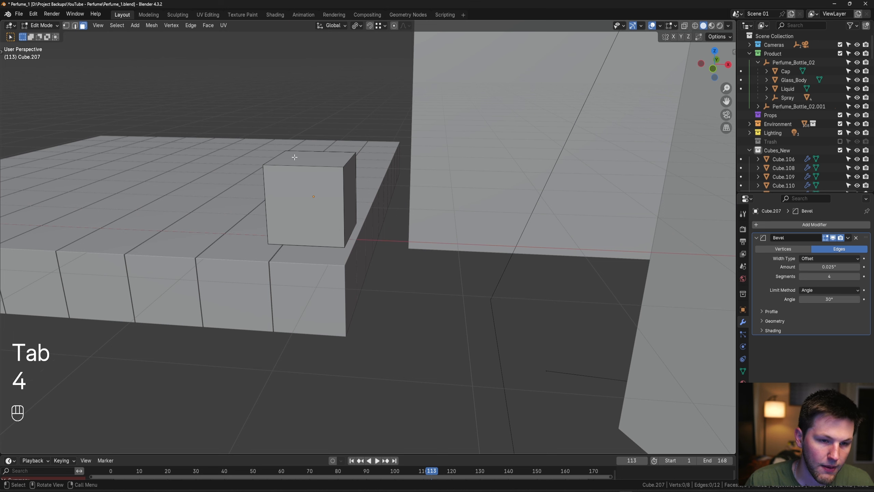
key(4)
key(3)
key(3)
click(297, 157)
key(g)
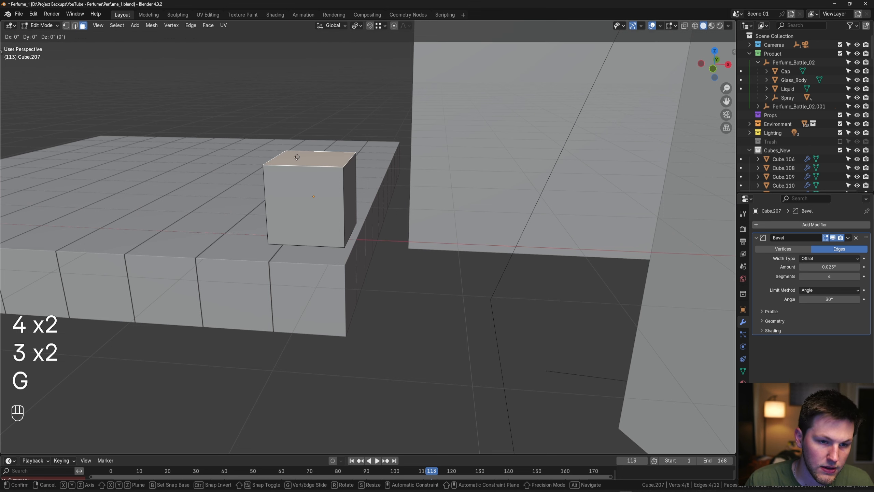
middle_click(298, 162)
click(301, 216)
key(Tab)
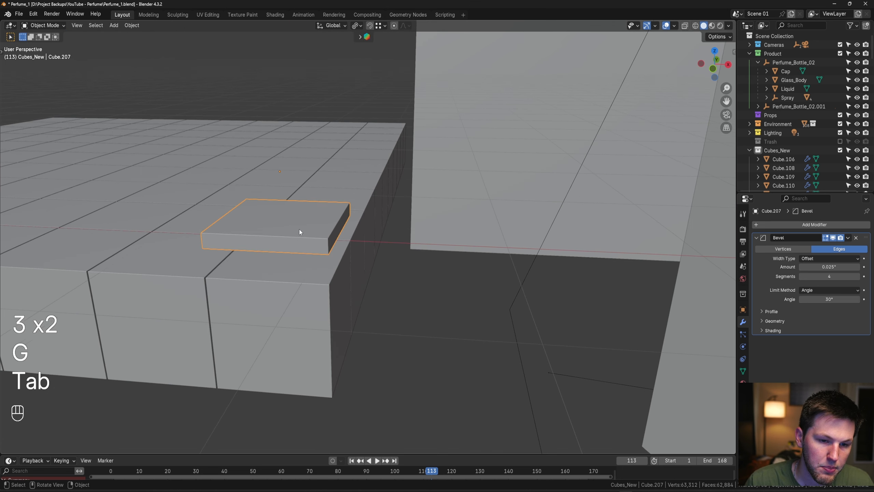
shift+middle_drag(299, 229, 372, 240)
scroll(360, 243, up, 3)
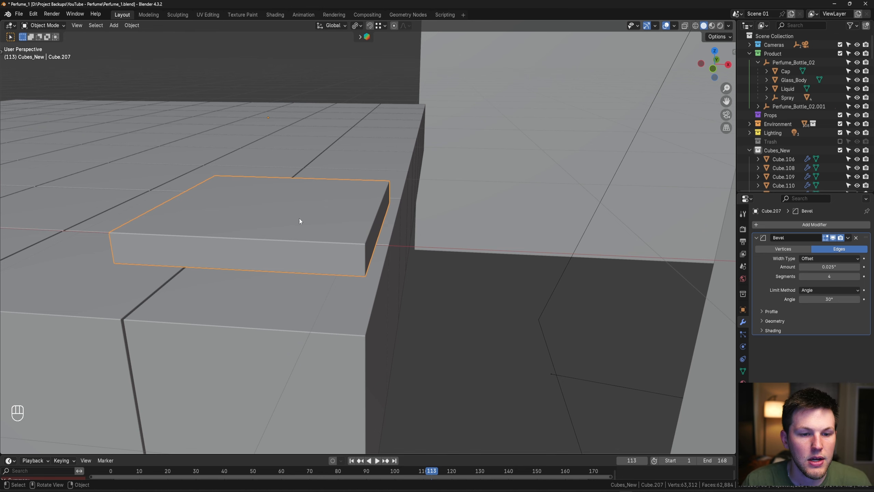
Delete the thin duplicate slab above the grid's corner
scroll(312, 215, down, 2)
key(x)
click(313, 213)
scroll(378, 220, down, 5)
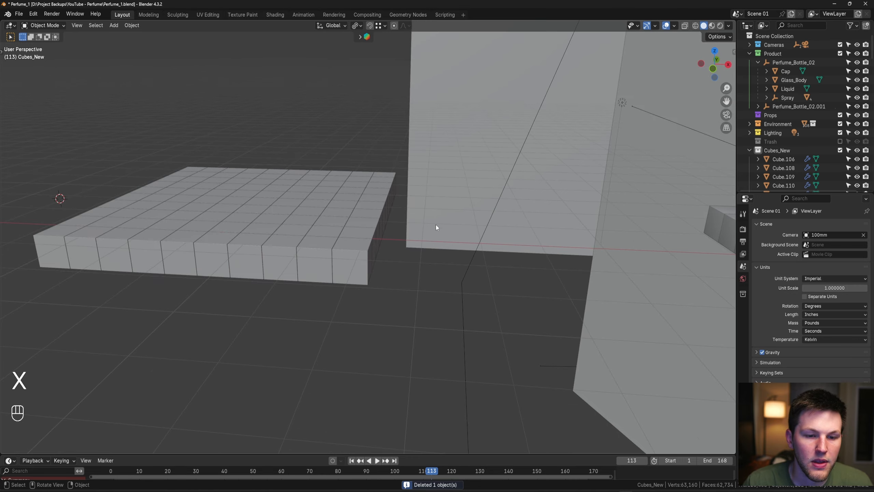
Collapse the Product and Cubes_New collections and create a new collection named New Camera
middle_drag(449, 225, 408, 204)
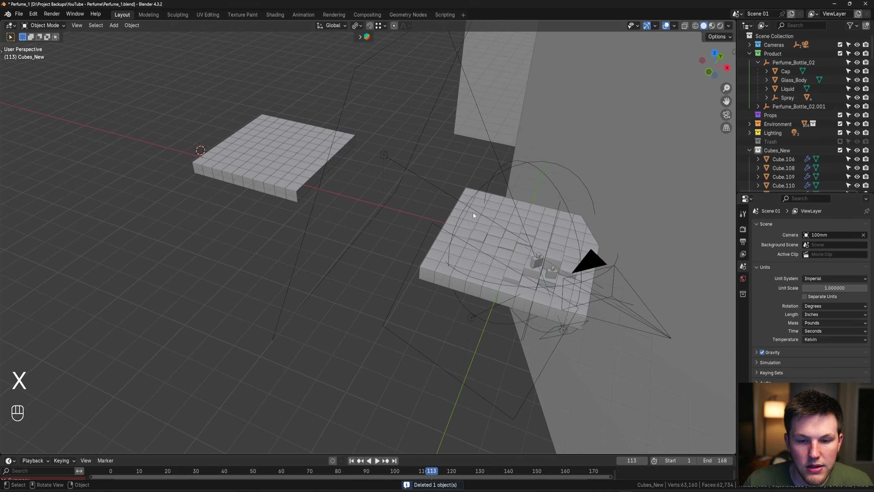
middle_drag(472, 213, 519, 197)
shift+middle_drag(321, 166, 485, 209)
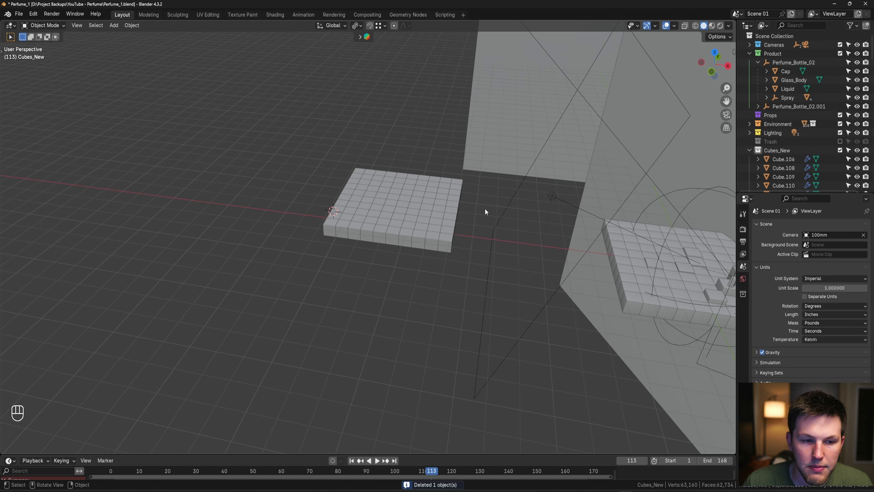
middle_drag(423, 201, 430, 201)
click(750, 53)
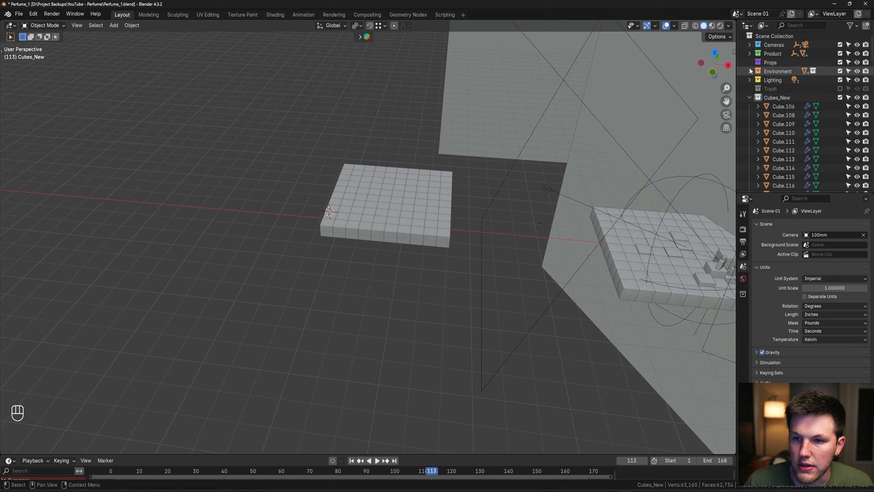
click(749, 97)
key(c)
double_click(777, 107)
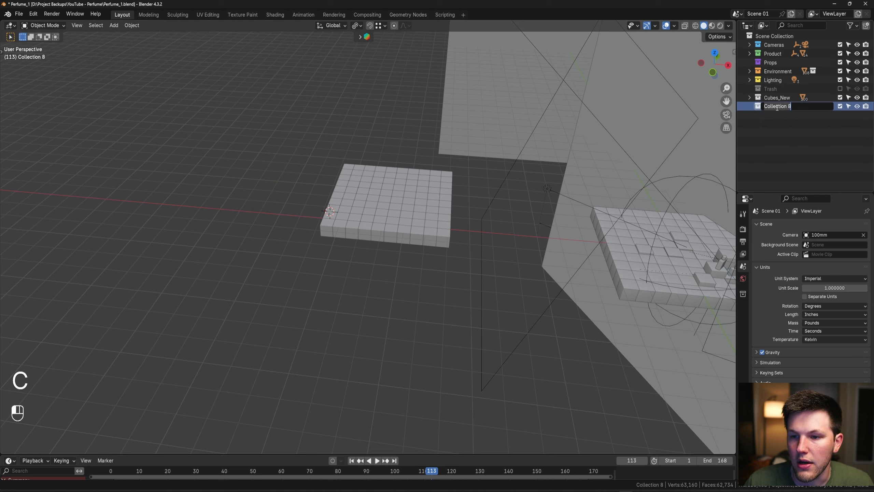
text(New Camera)
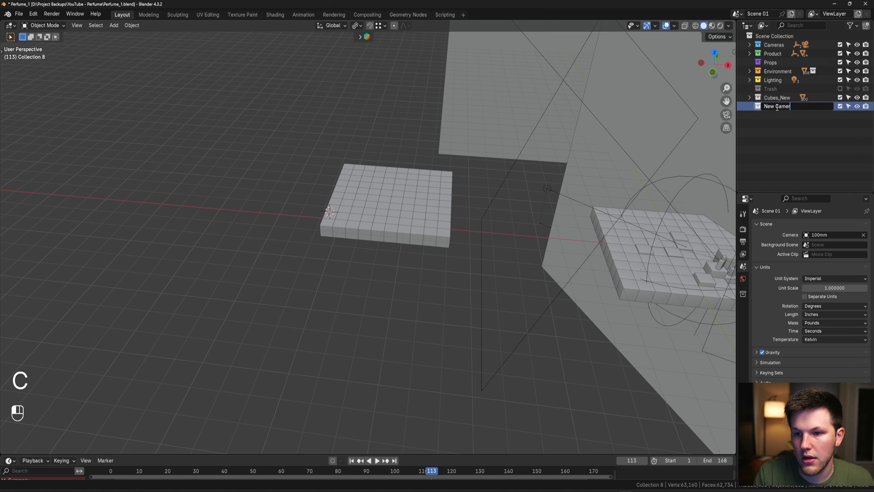
key(Return)
Add a sphere Empty to the New Camera collection and move it over the middle of the new cube grid
key(shift+a)
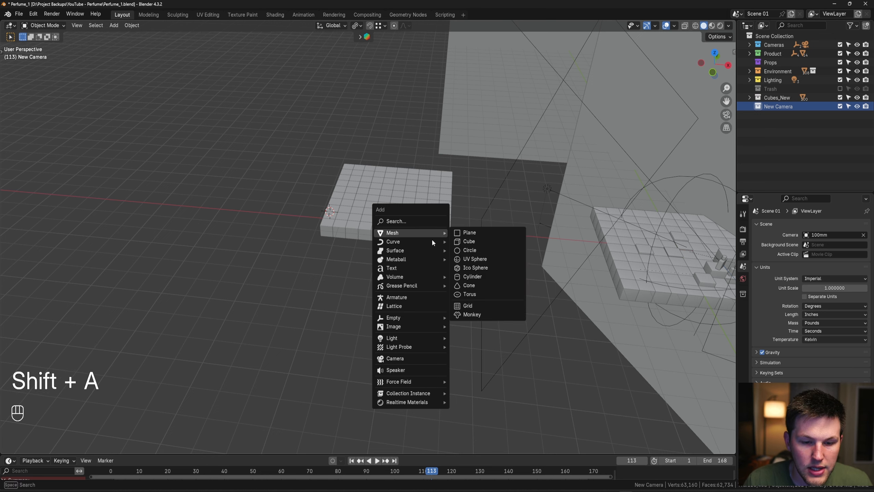
mouse_move(415, 316)
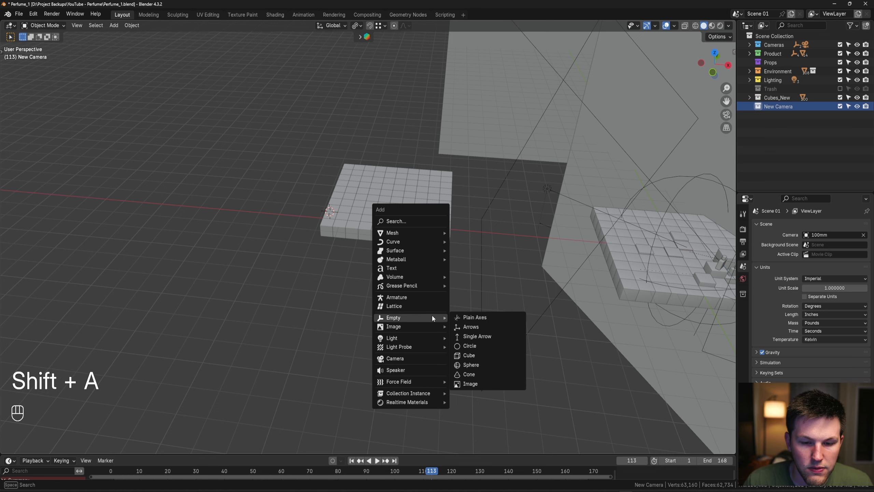
click(476, 367)
key(KP_7)
key(g)
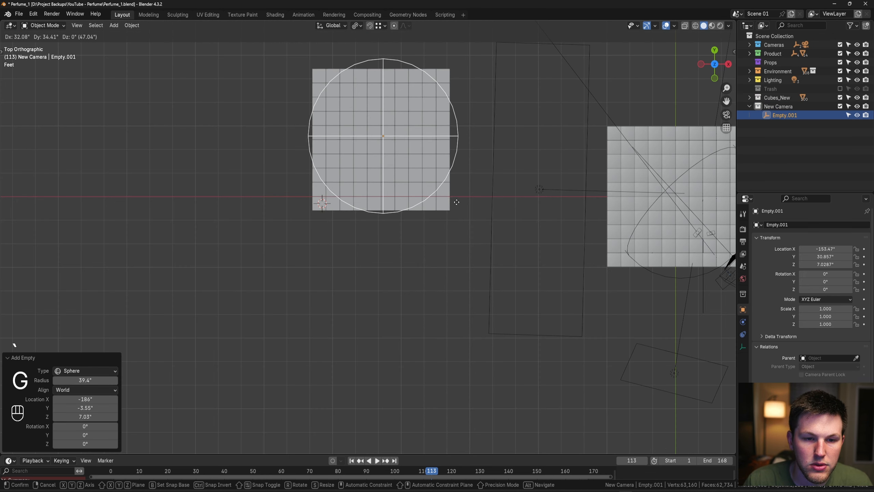
click(454, 242)
Snap the 3D cursor to the sphere Empty and add a camera at that point
key(shift+s)
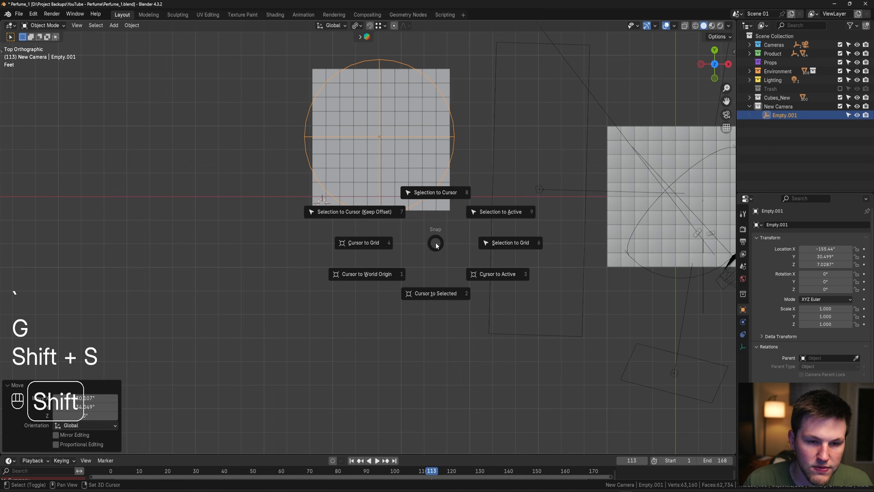
click(435, 295)
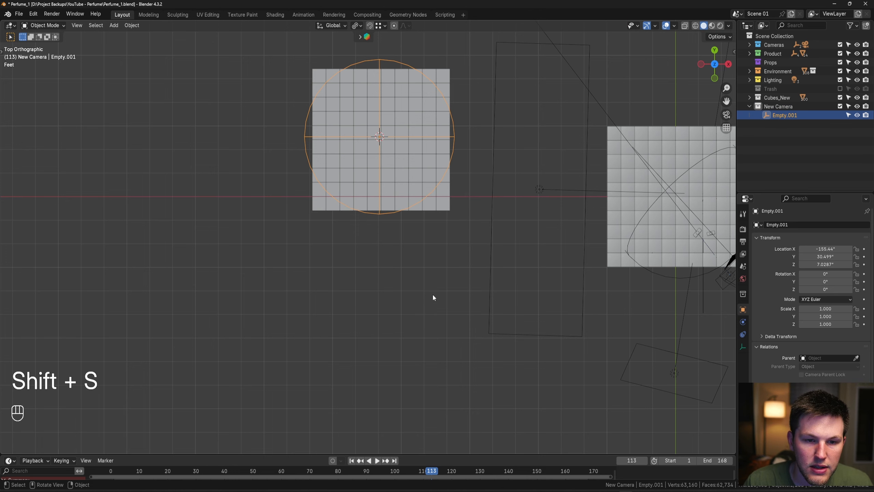
middle_drag(432, 294, 398, 196)
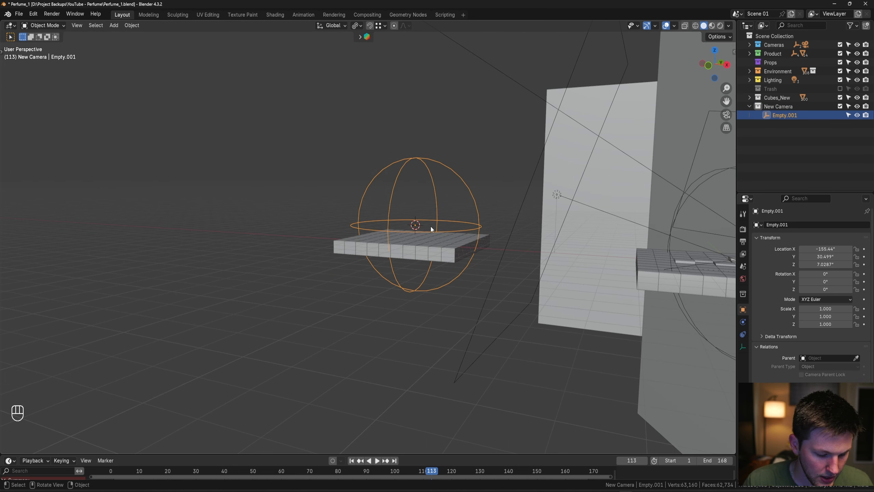
key(shift+a)
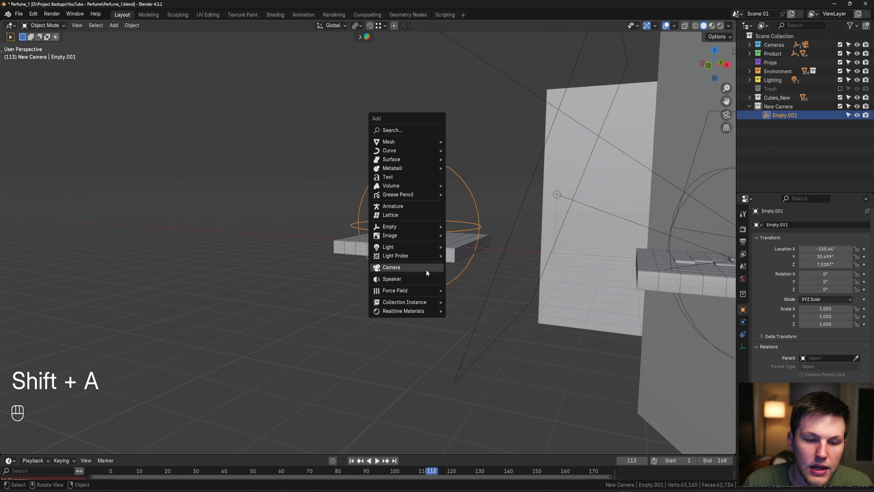
click(427, 271)
middle_drag(424, 260, 449, 264)
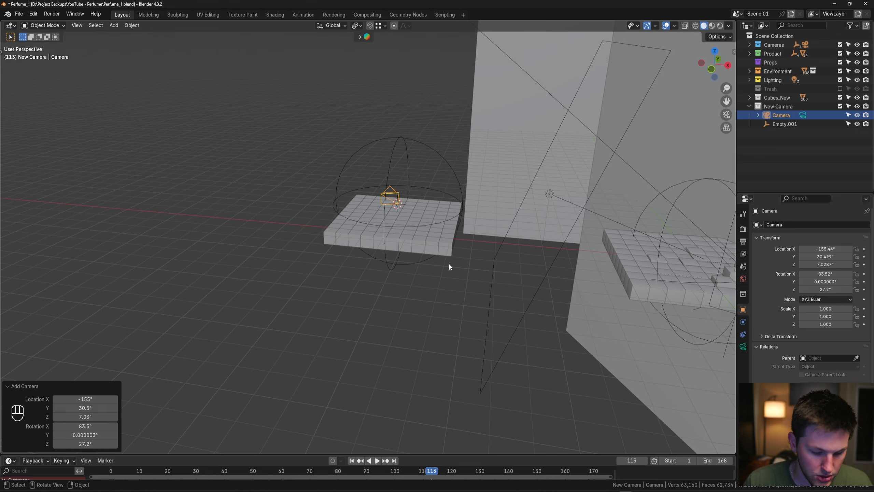
Clear the new camera's rotation and rotate it 90° about the X axis
key(alt)
key(alt+f)
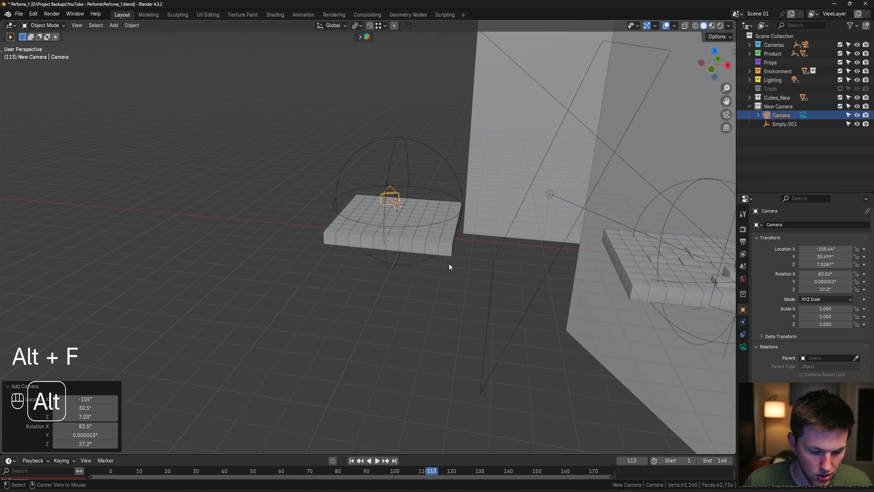
key(alt+r)
text(rx)
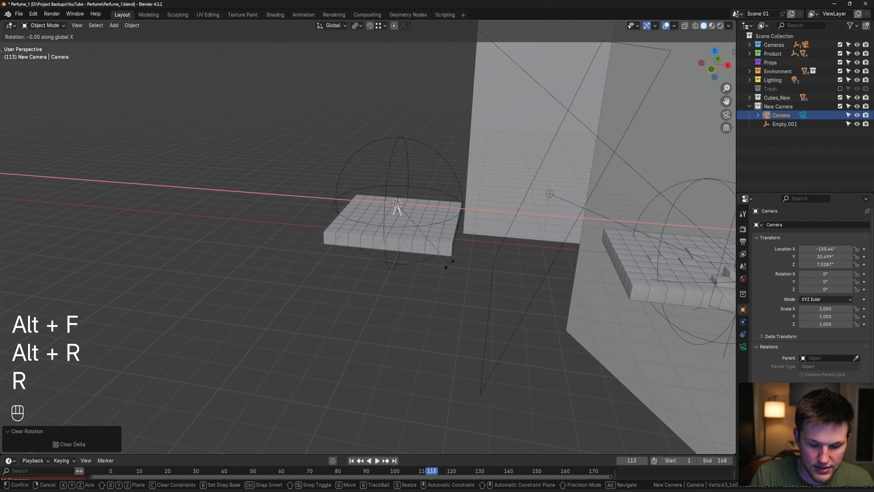
text(90)
key(Return)
From the top view, move the camera back along the Y axis so it sits in front of the new cube grid
key(grave)
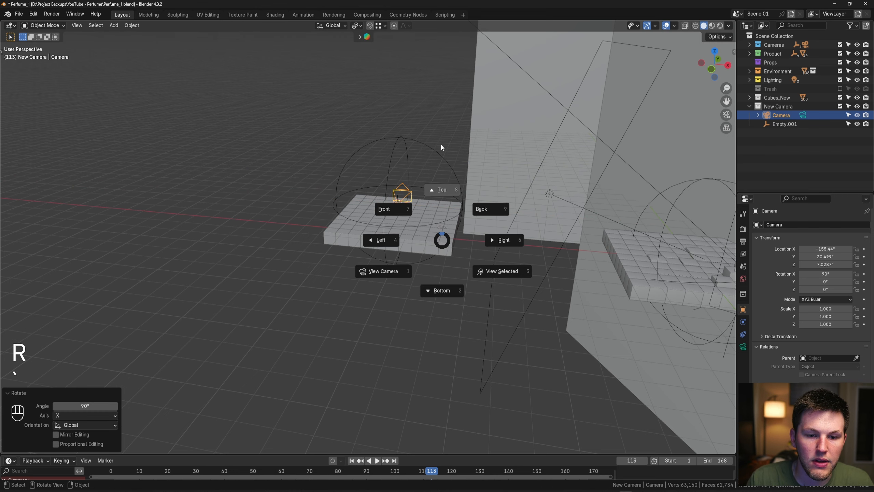
click(442, 148)
key(g)
key(y)
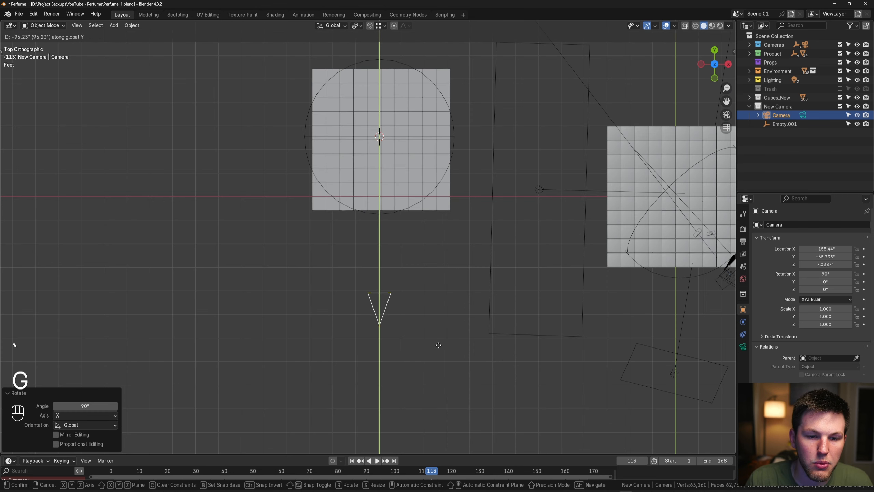
click(432, 372)
Parent the camera to the sphere Empty using Object (Keep Transform)
shift+click(306, 121)
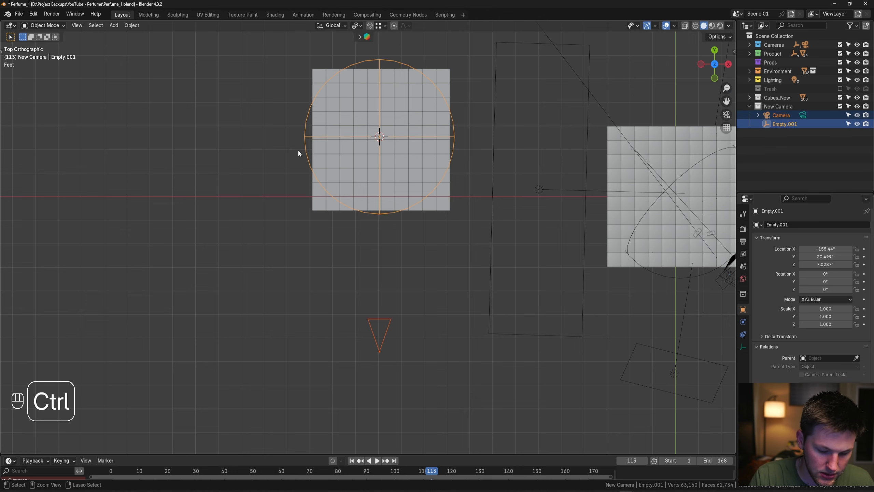
key(ctrl+p)
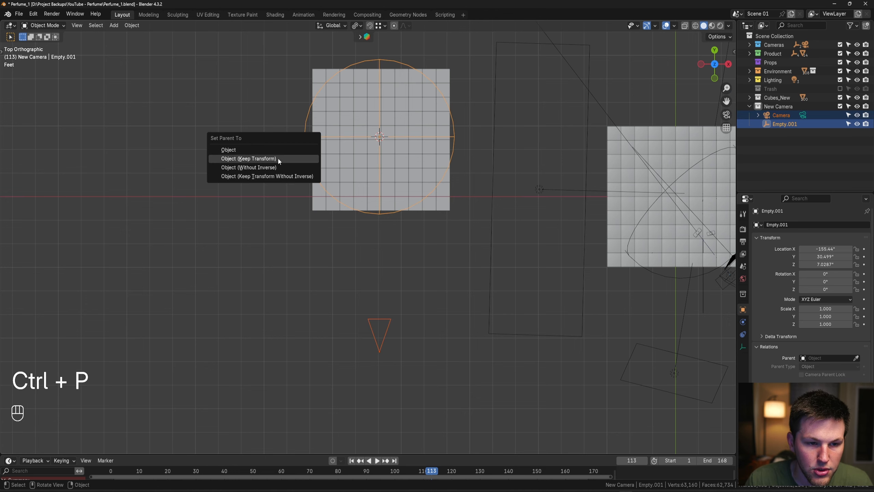
click(278, 159)
middle_drag(278, 159, 357, 173)
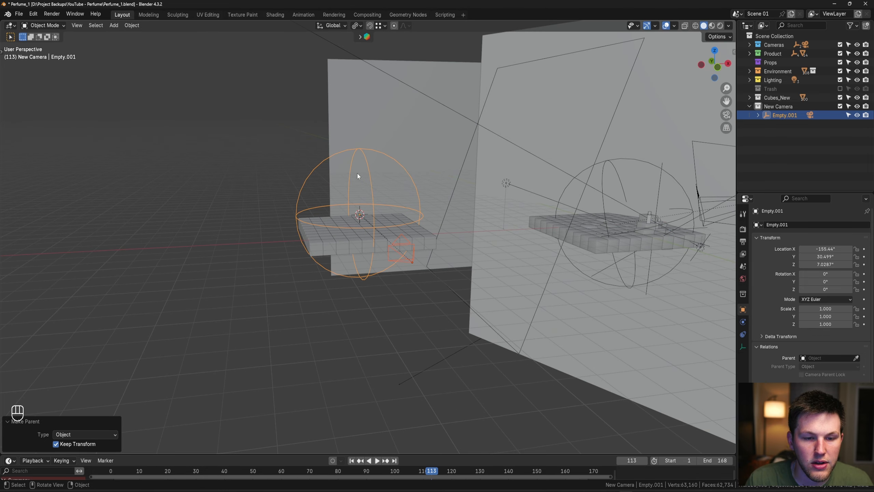
key(g)
right_click(362, 161)
key(grave)
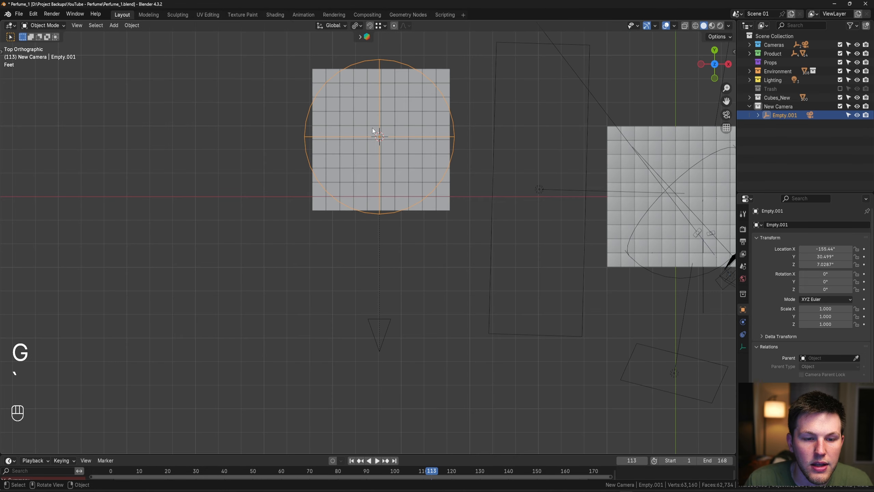
key(r)
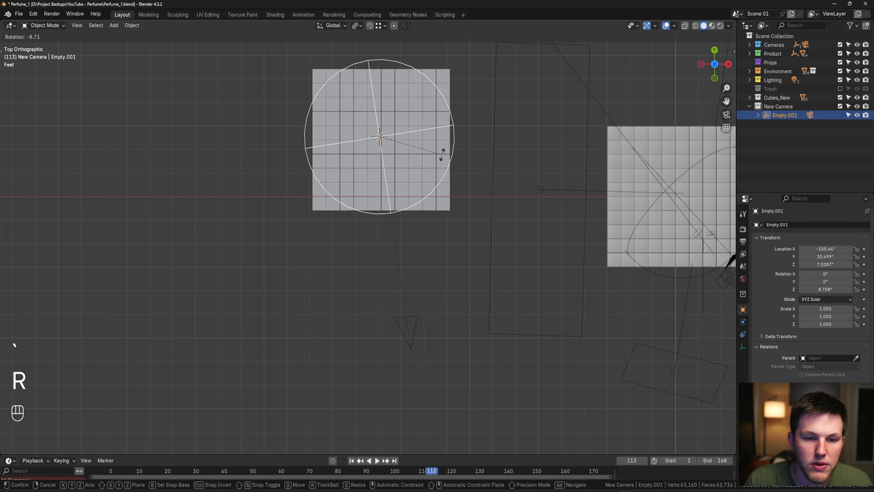
right_click(442, 154)
Rotate the sphere Empty about 33° around the vertical axis from the top view, swinging the parented camera around the grid
scroll(482, 172, down, 5)
shift+middle_drag(537, 203, 463, 171)
scroll(462, 171, up, 3)
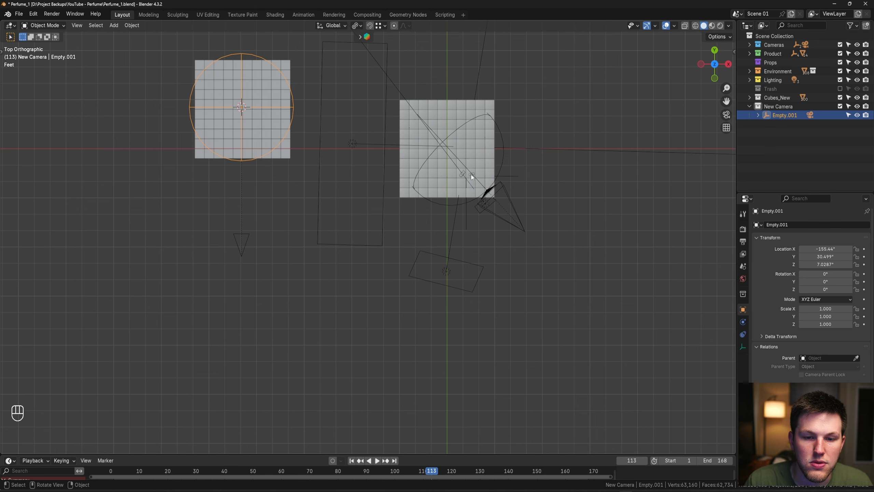
key(r)
click(312, 83)
Try to tilt the sphere Empty and its camera about the Empty's local X axis
middle_drag(312, 82, 314, 89)
key(r)
key(x)
key(x)
right_click(324, 128)
middle_drag(324, 127, 360, 178)
key(r)
key(x)
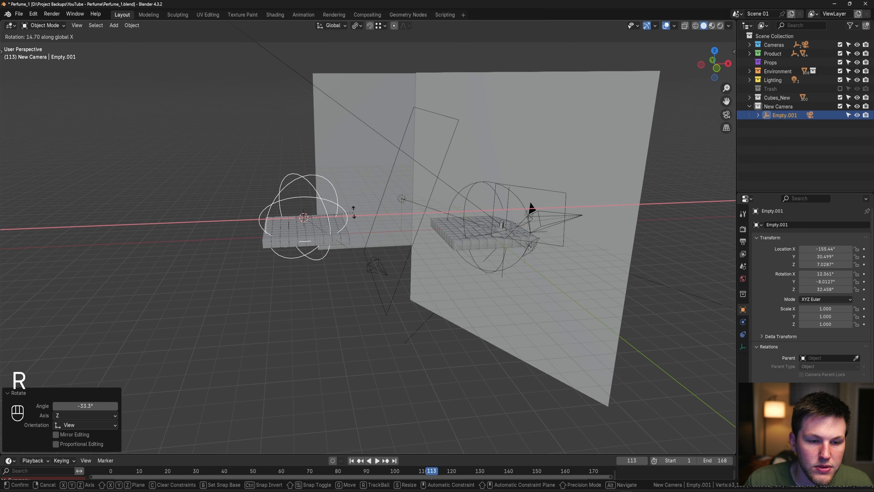
key(x)
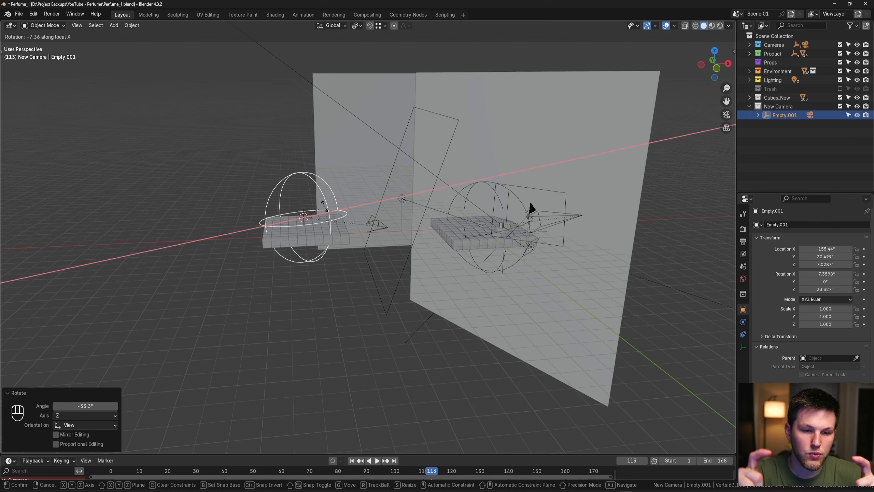
right_click(325, 206)
key(KP_5)
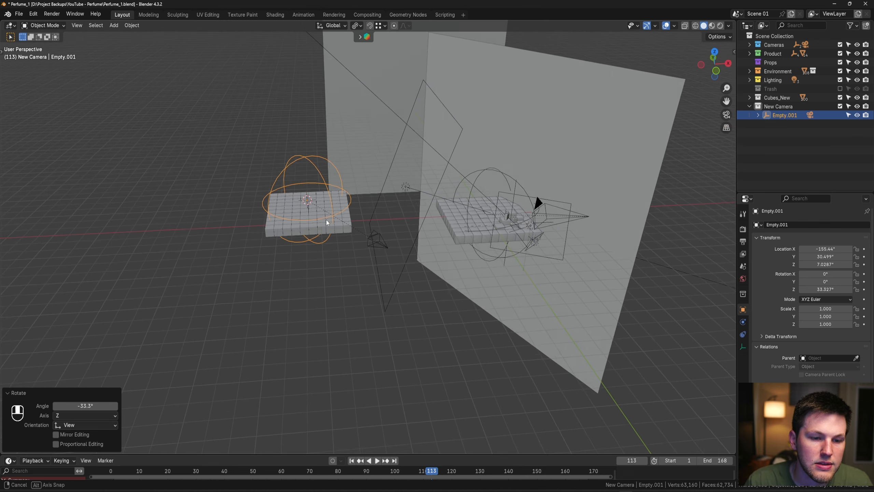
key(KP_7)
Raise one cube near the front of the new grid along Z and lower a neighbouring cube by about 0.9 inches
middle_drag(357, 201, 389, 252)
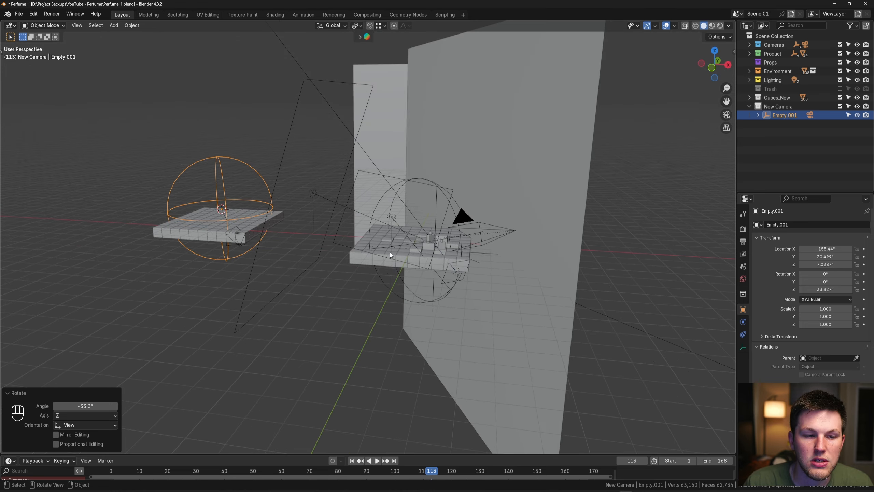
scroll(245, 220, up, 5)
click(289, 268)
key(g)
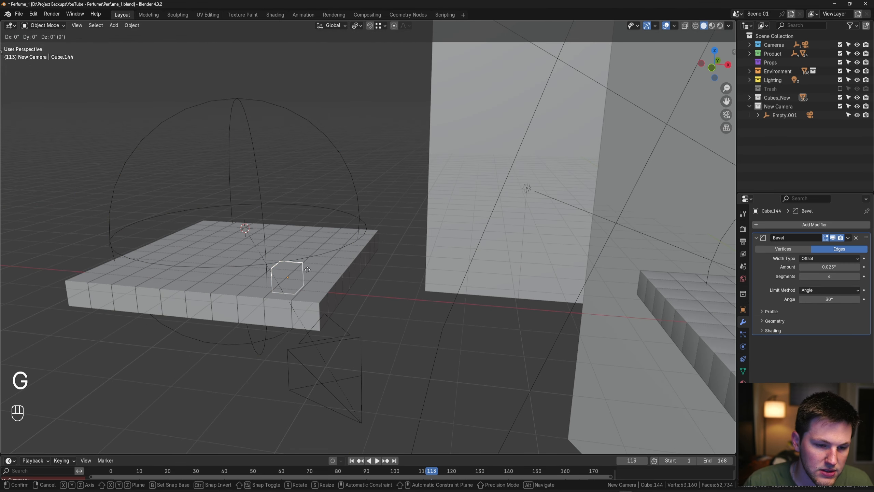
key(z)
click(251, 262)
click(246, 275)
click(246, 275)
key(g)
key(g)
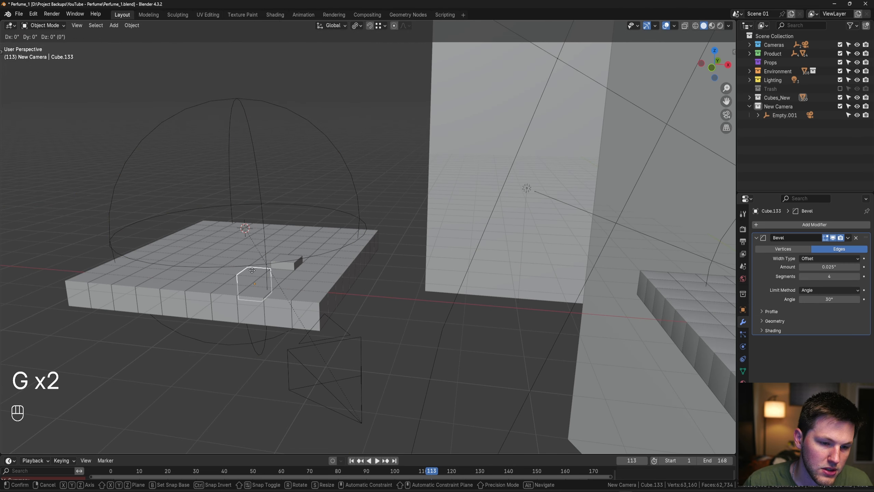
key(z)
click(312, 263)
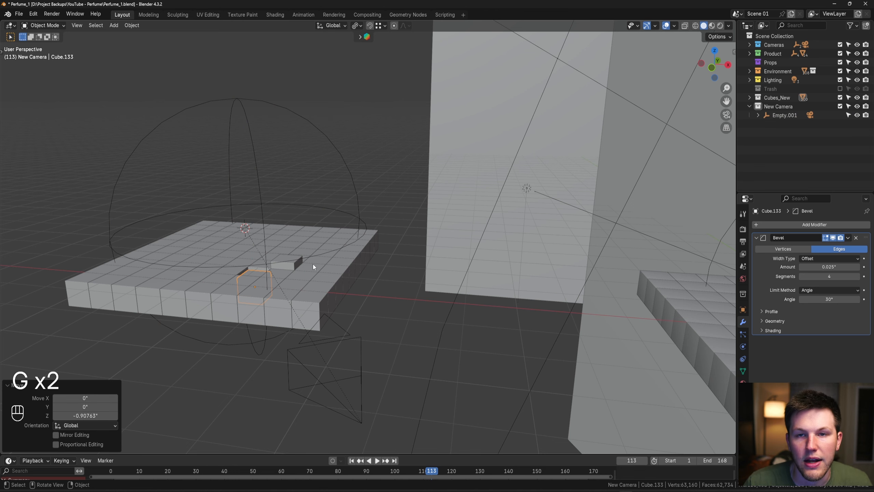
Delete the Cubes_New and New Camera collections together with all their objects
key(KP_7)
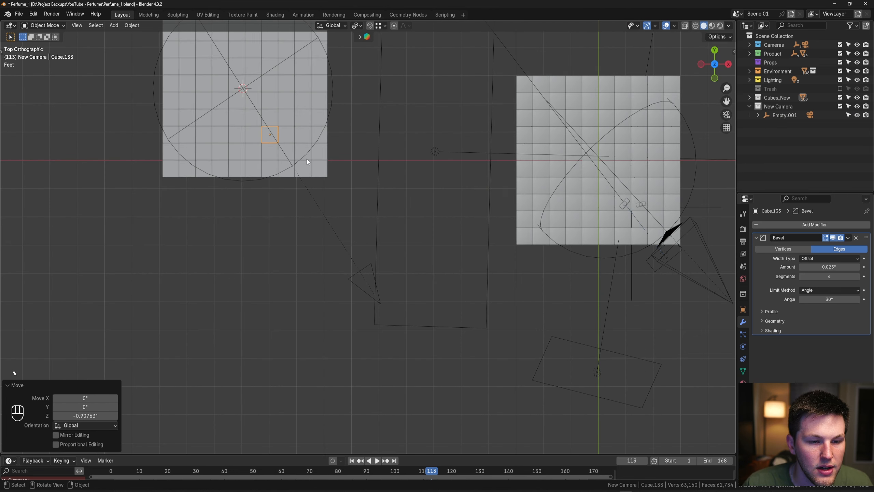
right_click(777, 97)
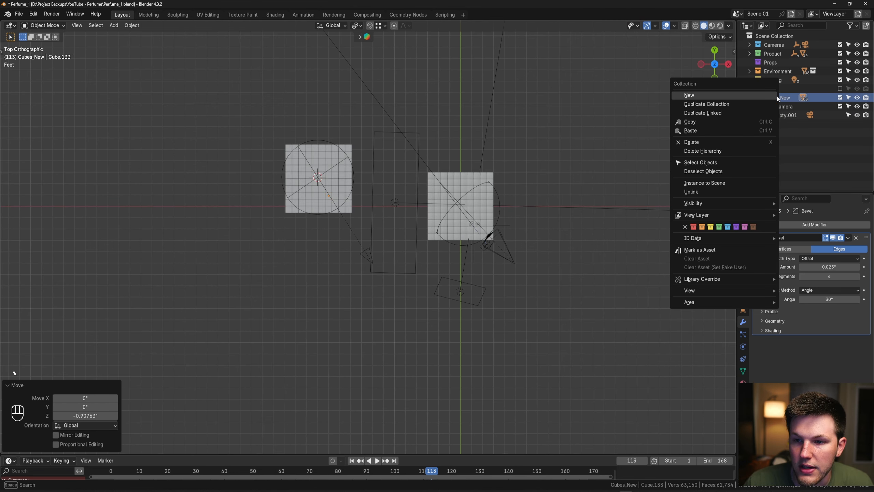
key(h)
right_click(777, 97)
key(h)
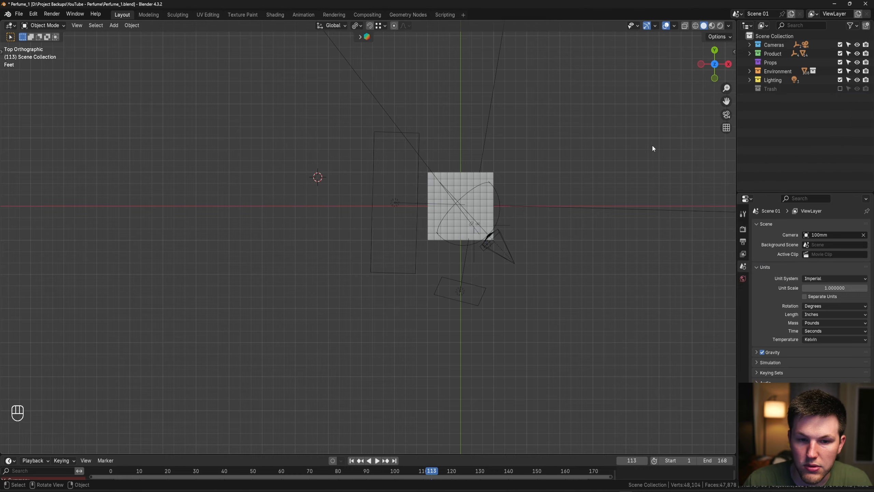
Reset the 3D cursor to the world origin and frame the whole remaining scene
scroll(603, 176, up, 1)
shift+middle_drag(602, 178, 527, 223)
key(shift+c)
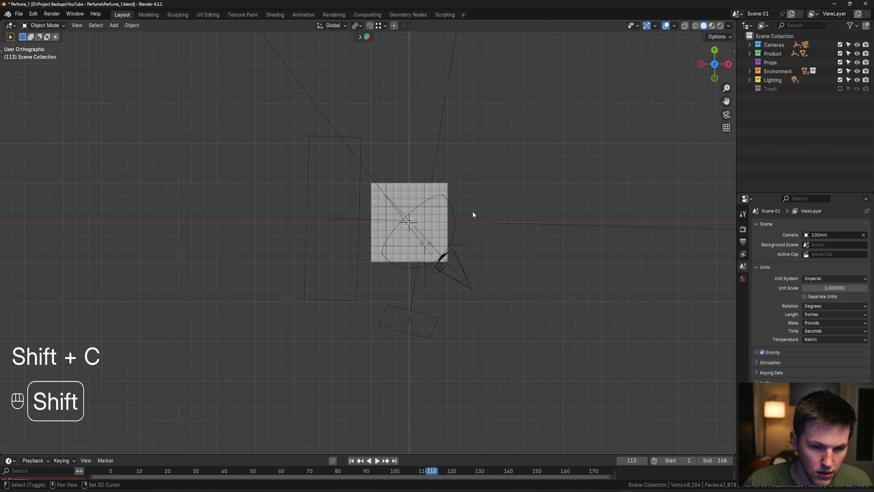
Check the original product scene through the active camera and switch the viewport to Rendered shading in a perspective view of the platform
middle_drag(455, 223, 482, 203)
scroll(431, 211, up, 1)
scroll(458, 190, up, 2)
scroll(457, 190, down, 1)
scroll(432, 178, up, 3)
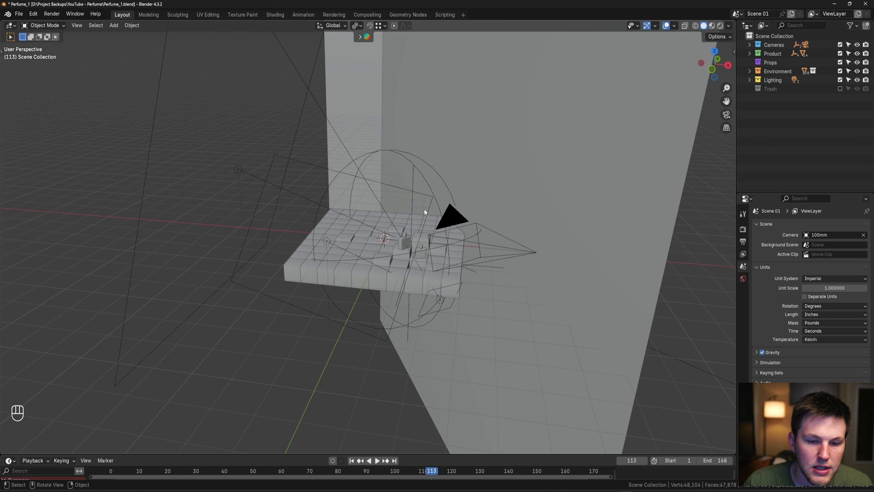
key(KP_0)
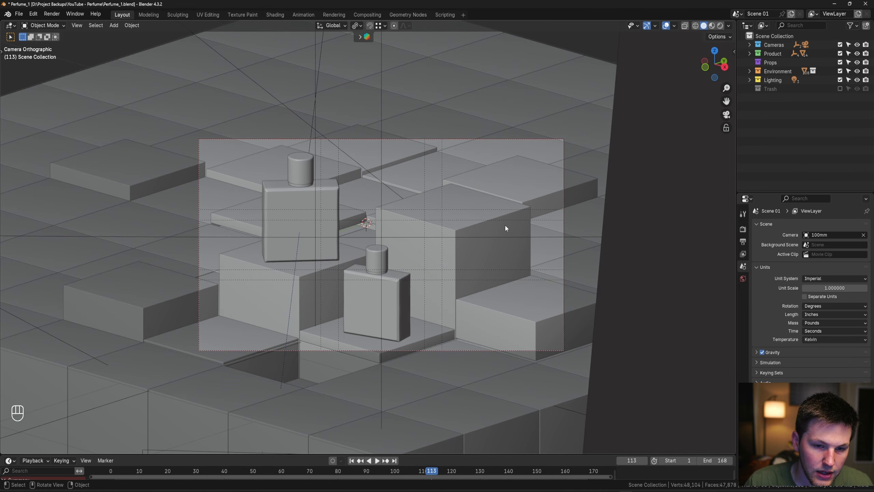
middle_drag(505, 225, 488, 241)
key(z)
click(485, 190)
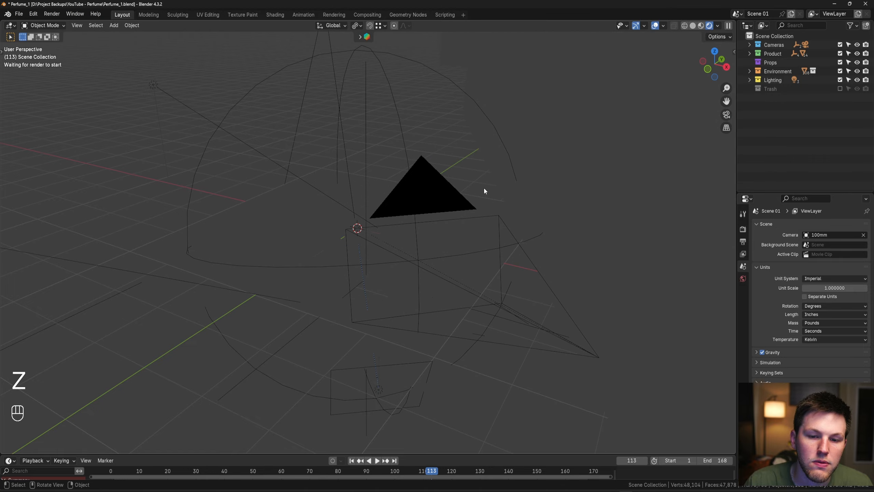
mouse_move(483, 187)
middle_down()
mouse_move(440, 182)
mouse_move(448, 186)
middle_up()
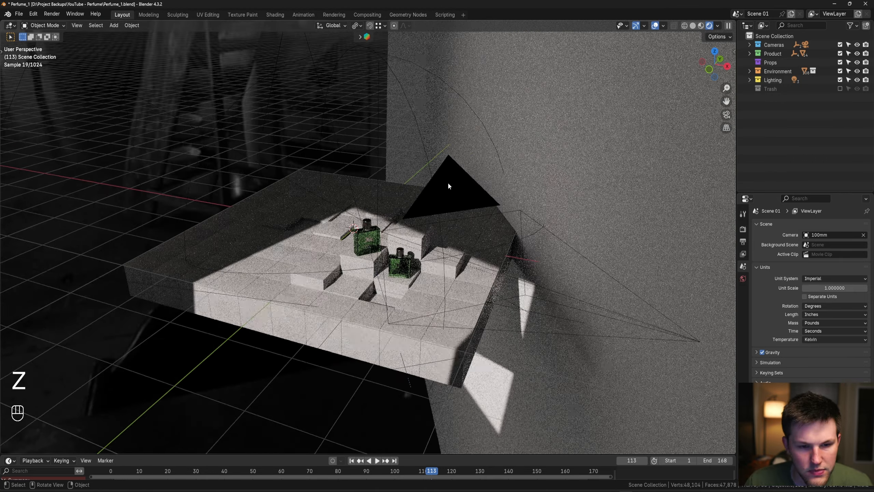
scroll(448, 183, down, 1)
Split the 3D viewport into two side-by-side views, one in Solid shading showing the whole set and one Rendered
drag(2, 22, 418, 71)
scroll(592, 224, up, 4)
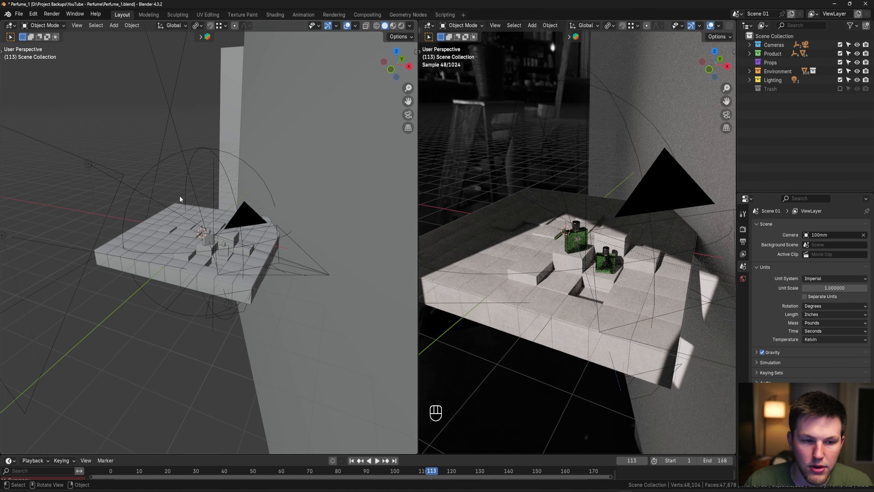
mouse_move(179, 196)
middle_down()
mouse_move(239, 177)
mouse_move(185, 199)
middle_up()
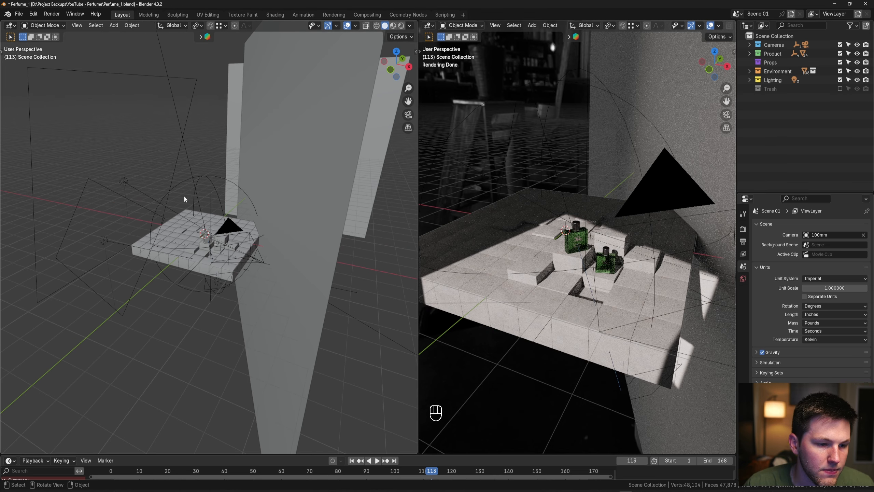
Expand the Lighting collection and rename the Area light to Key Light
click(750, 80)
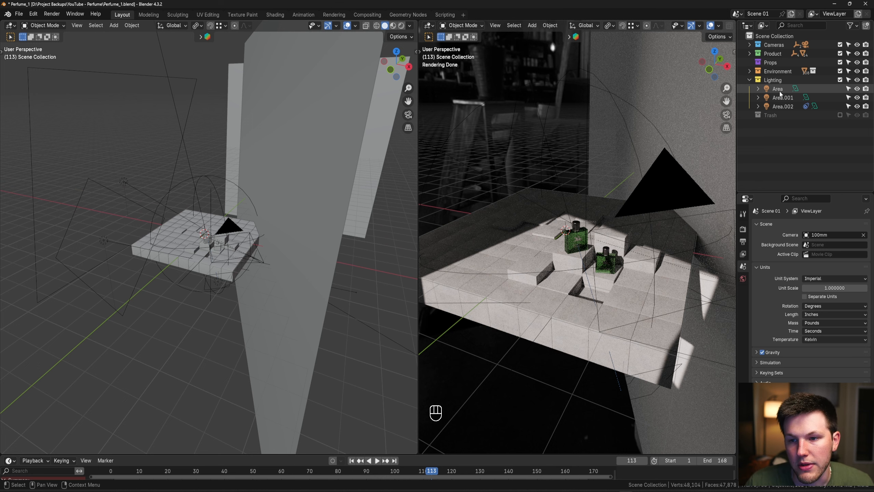
double_click(779, 90)
text(Key Ligh)
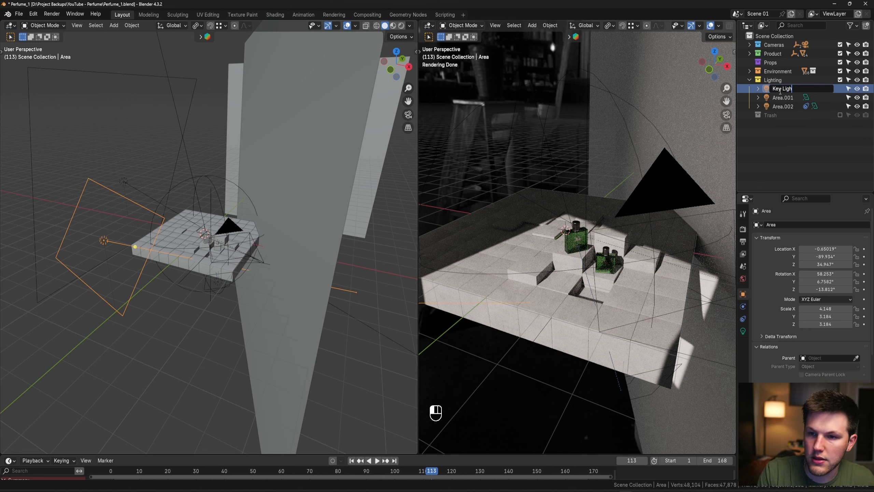
text(t)
key(Return)
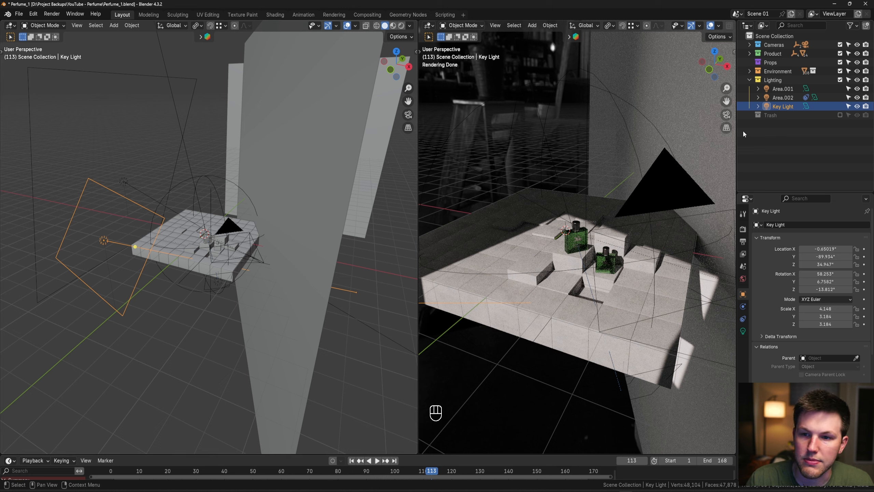
Rename the Area.002 light to Label and the Area.001 light to Fill Light
click(782, 97)
double_click(784, 97)
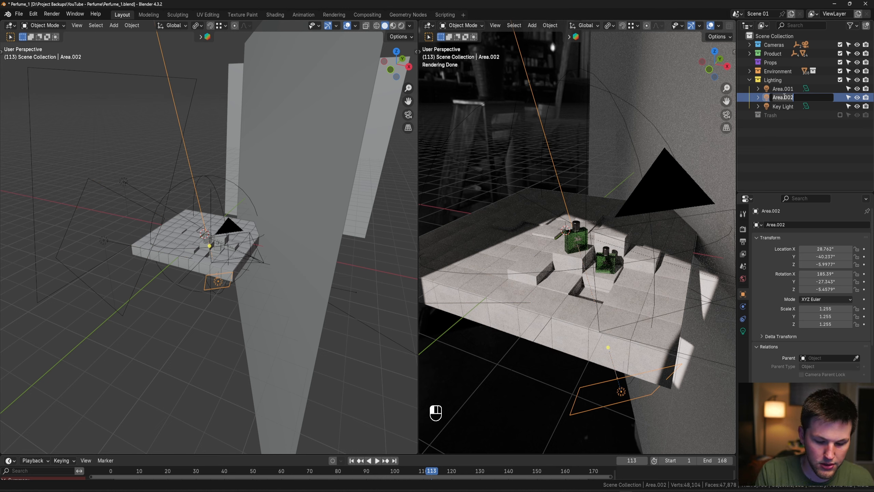
text(Label)
key(Return)
double_click(786, 90)
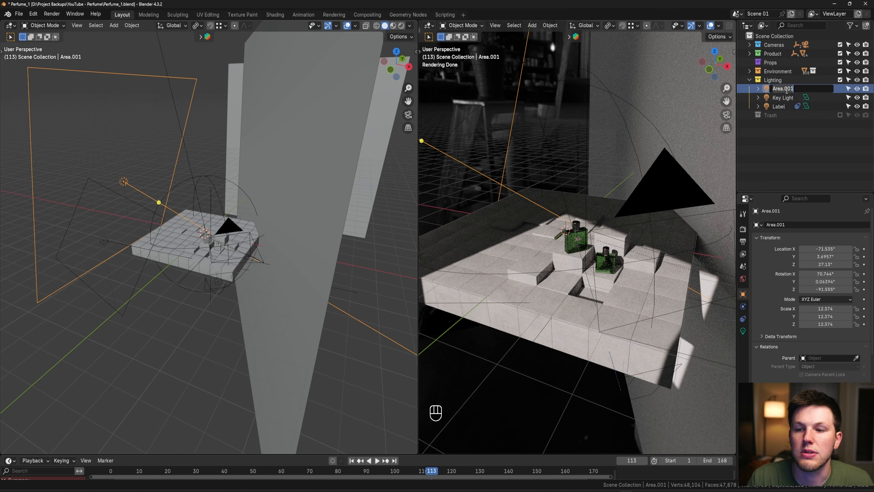
text(Fill LIg)
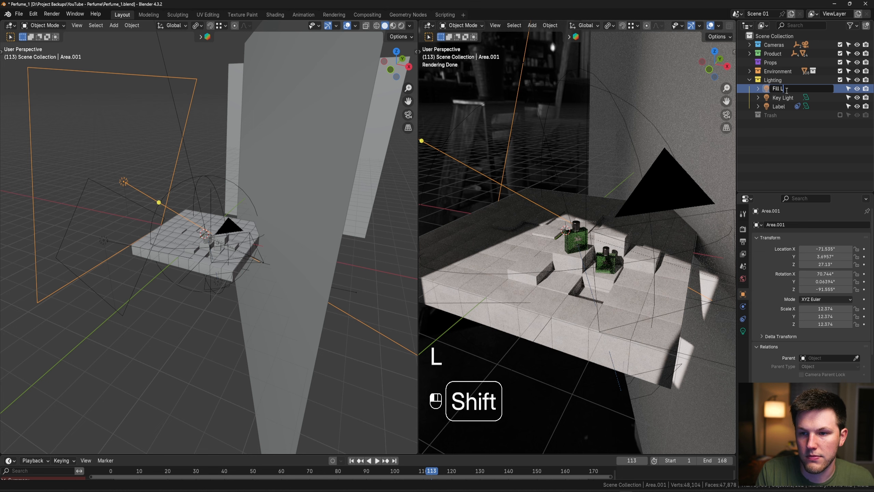
key(BackSpace)
key(BackSpace)
text(ight)
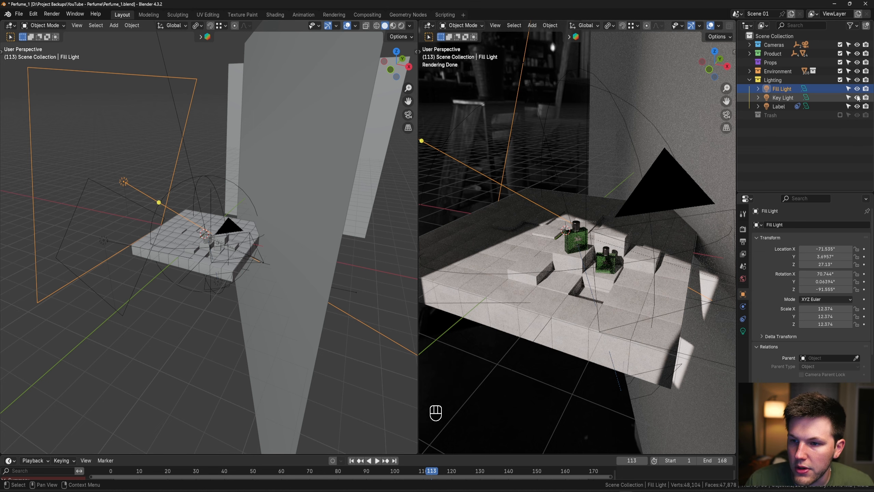
Hide the Key Light and Fill Light in the viewports and turn off overlays in the rendered view
drag(856, 97, 856, 89)
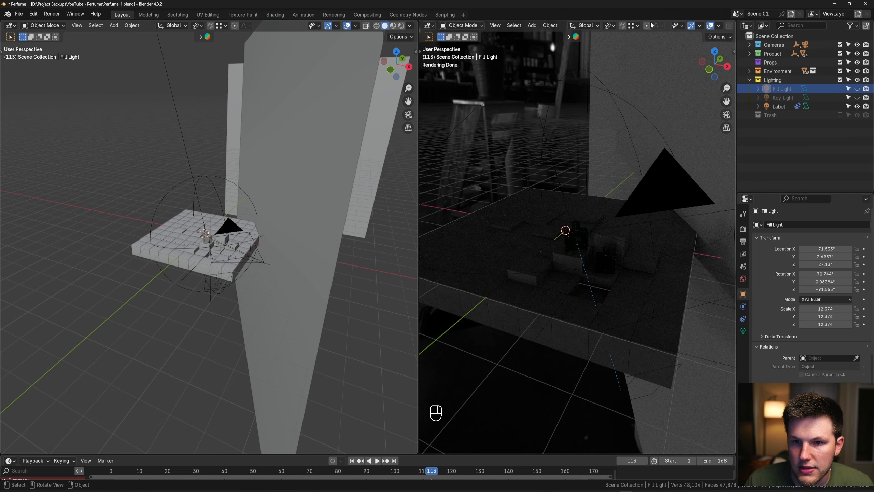
click(710, 26)
middle_drag(609, 198, 570, 215)
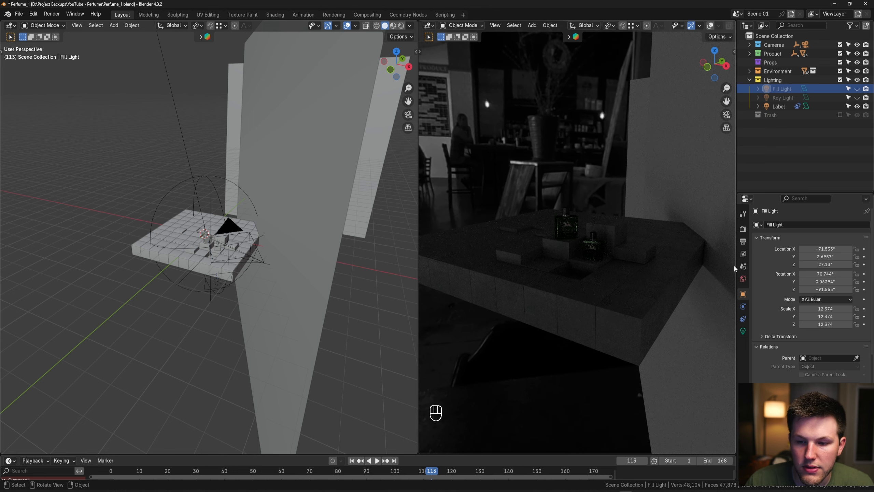
Display the World properties and examine the World shader node tree in place of the Solid-shaded view
click(743, 279)
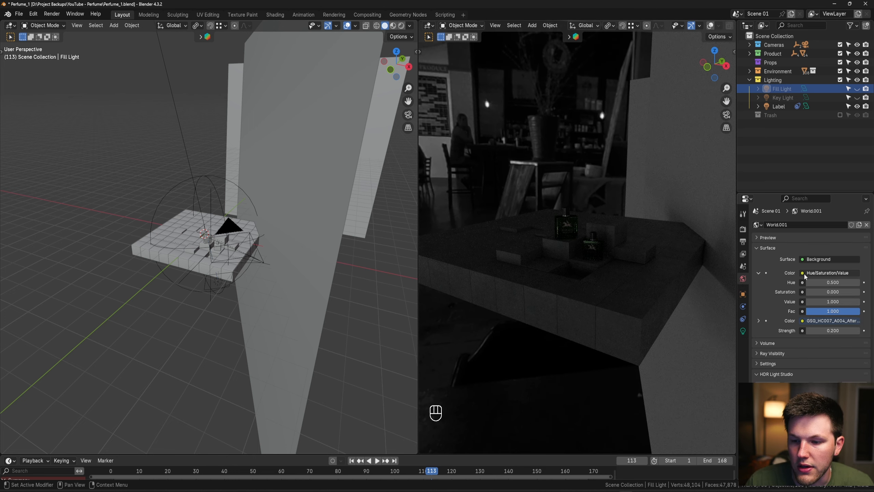
key(shift+F3)
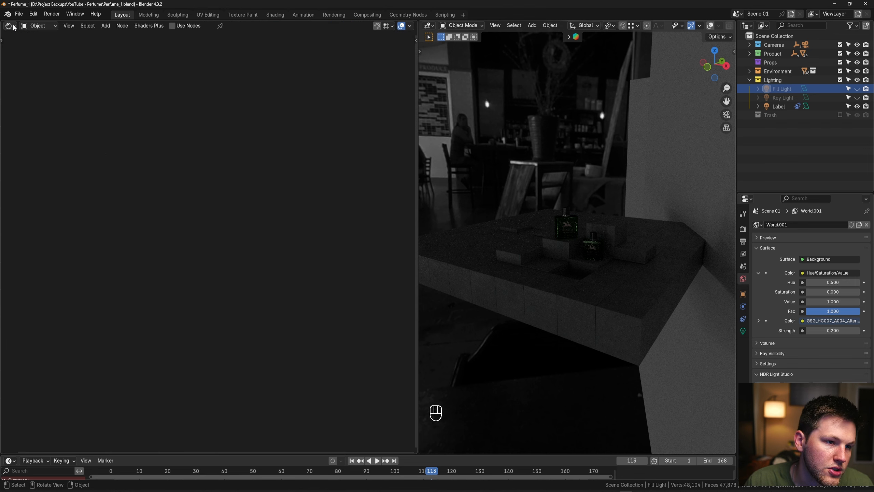
click(47, 28)
click(43, 57)
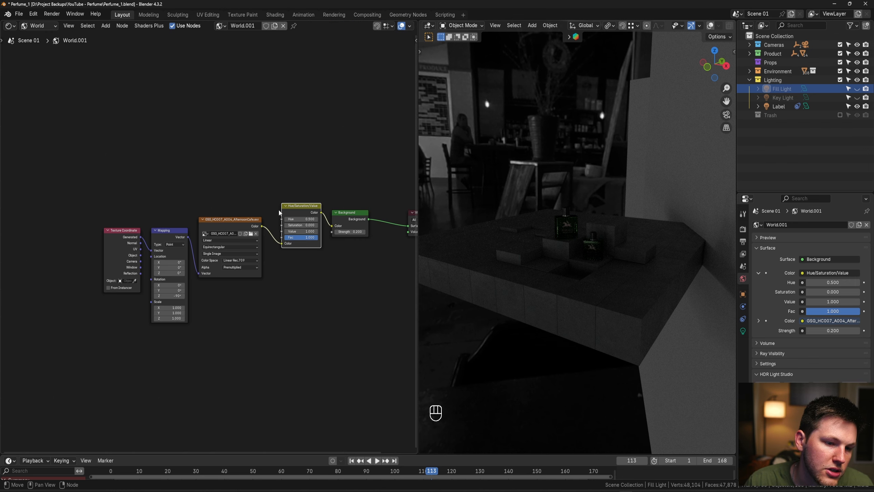
scroll(279, 213, up, 5)
middle_drag(310, 183, 208, 175)
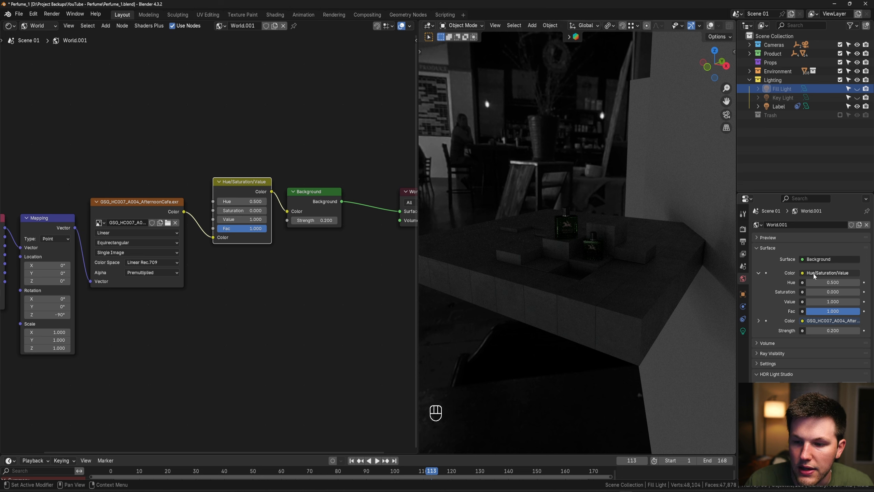
key(Home)
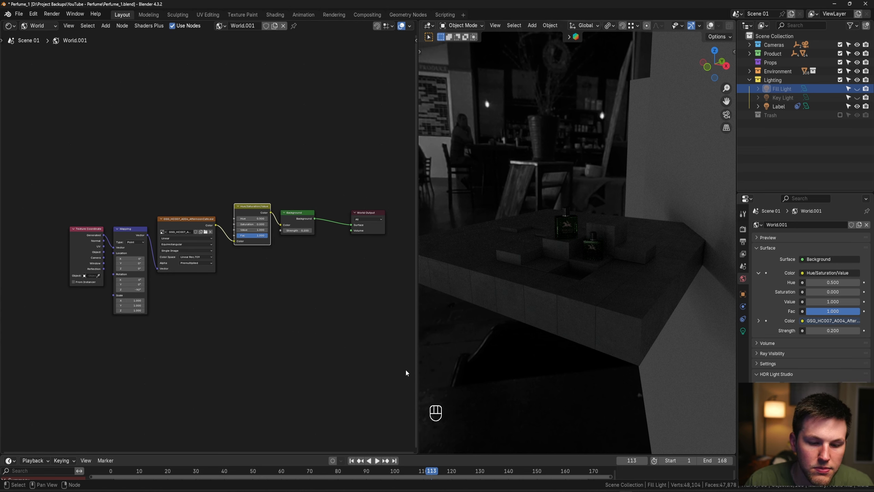
key(alt+Tab)
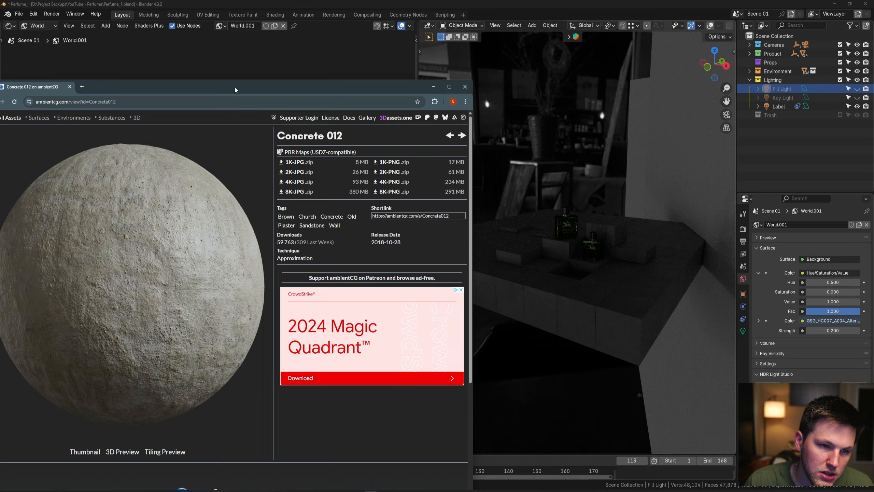
drag(235, 86, 314, 46)
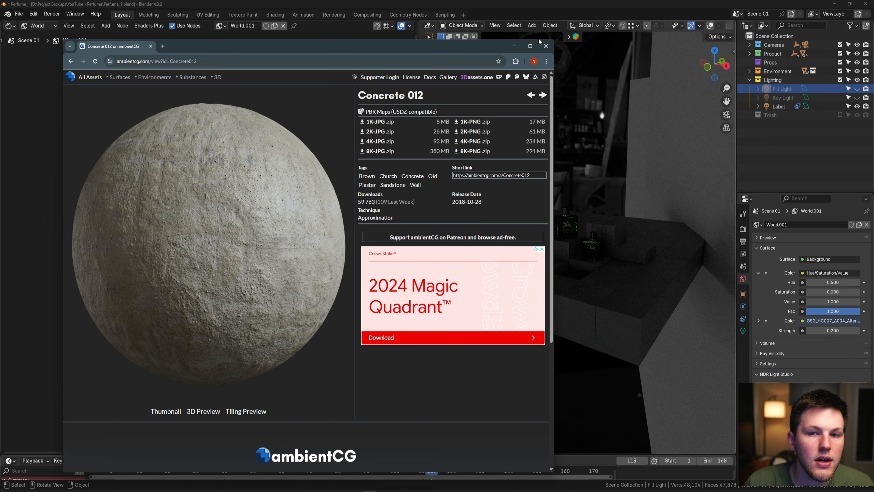
click(515, 46)
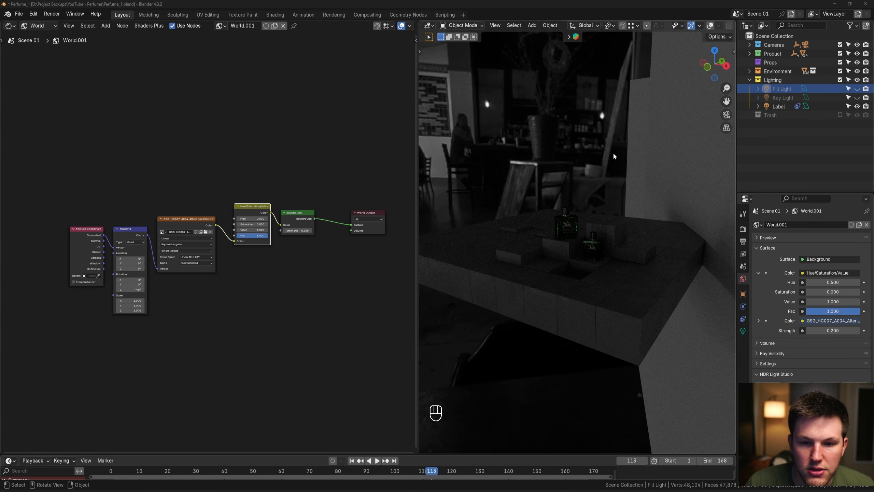
Switch the World node editor back to a 3D Viewport showing the platform set
scroll(316, 237, up, 1)
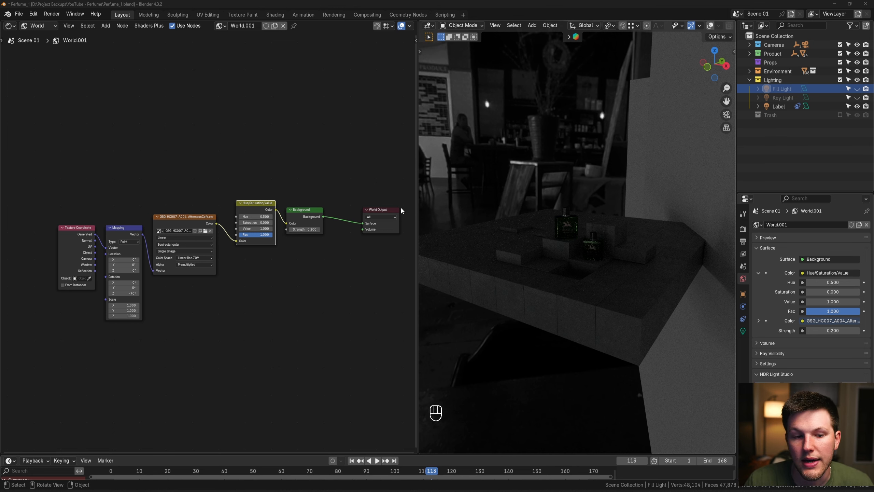
click(12, 27)
click(23, 47)
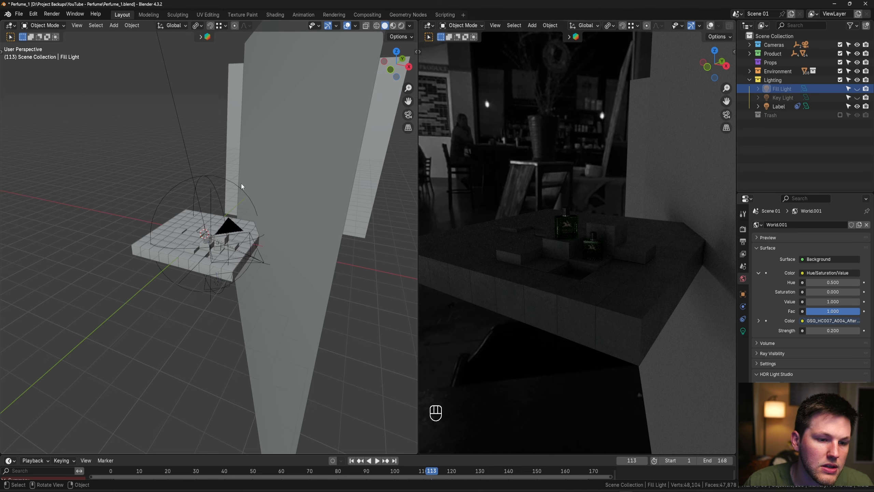
scroll(240, 187, up, 8)
scroll(245, 186, down, 2)
scroll(250, 187, down, 4)
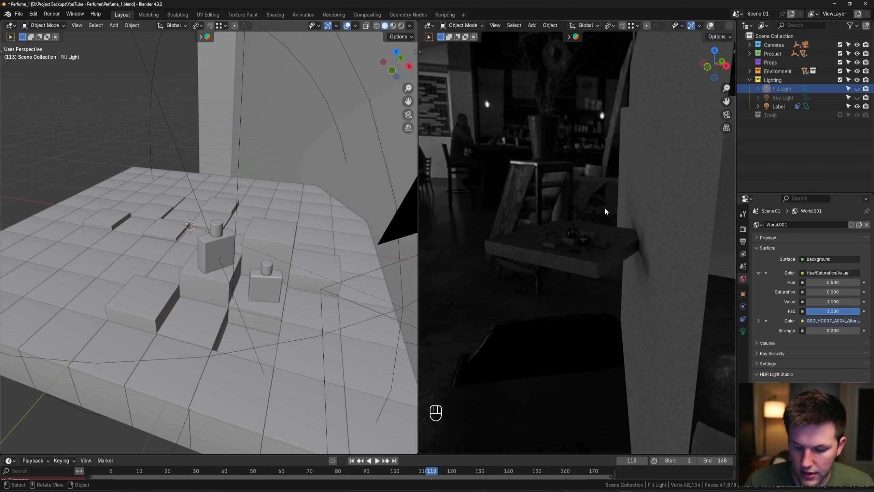
Show the rendered view through the active camera and hide the Label light
key(KP_0)
scroll(298, 202, down, 5)
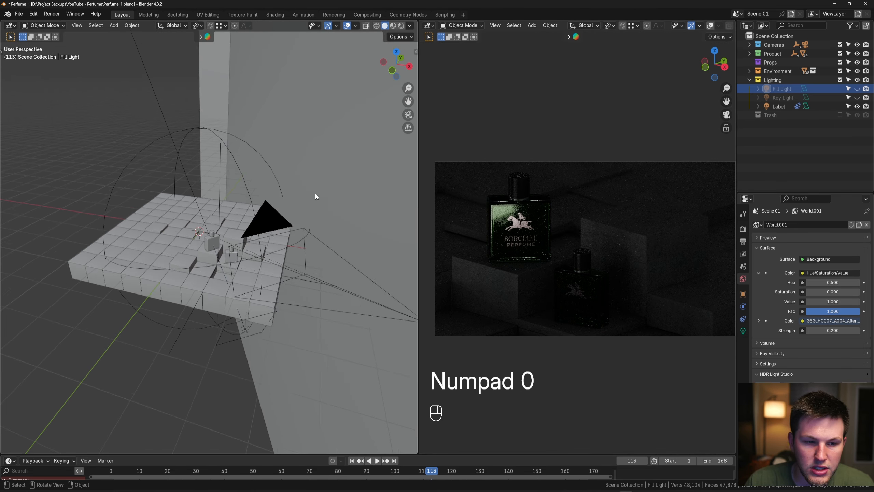
click(857, 106)
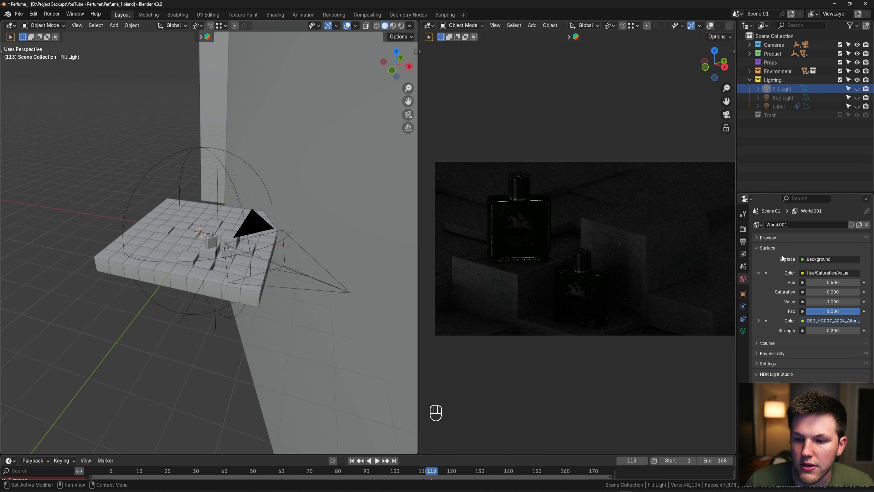
Try a World background strength of 0 and undo the change
click(832, 331)
text(0)
key(Return)
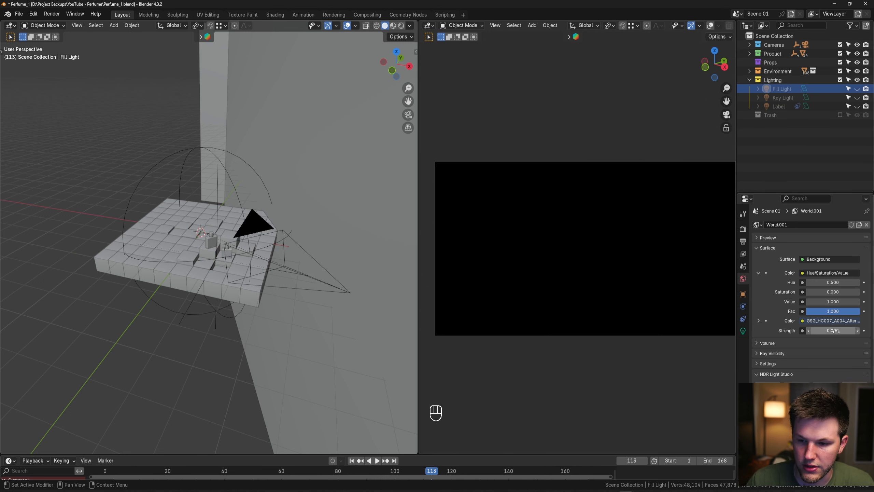
key(ctrl+z)
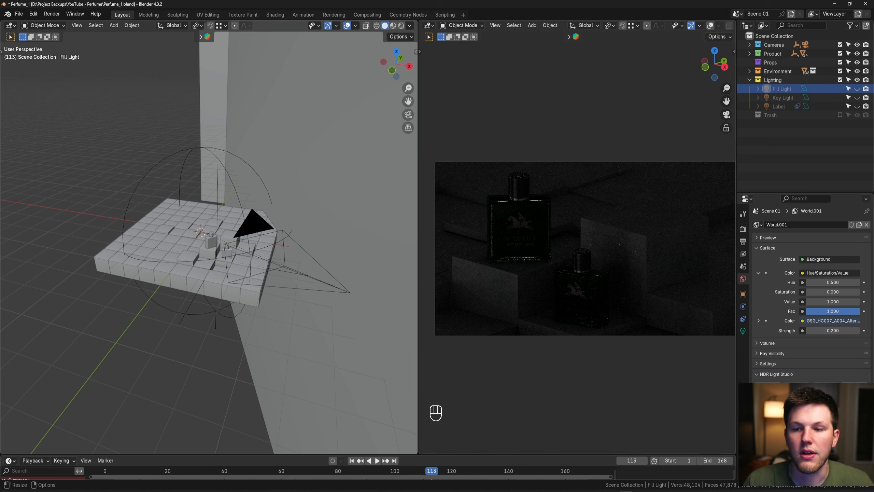
Unhide the Key Light and select it with its light data properties displayed
click(856, 97)
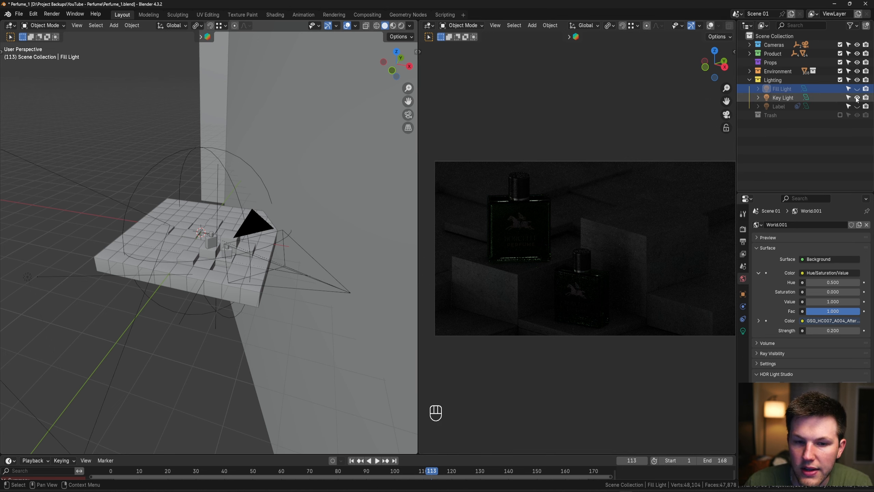
click(742, 331)
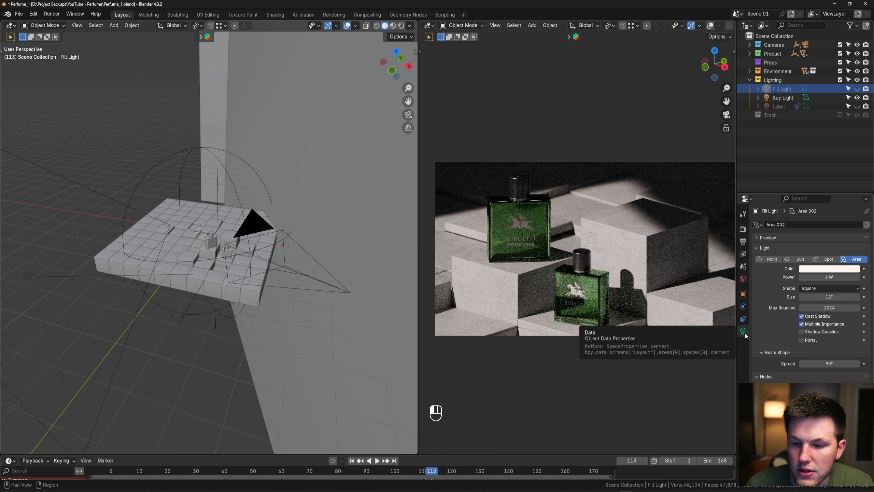
scroll(230, 216, down, 5)
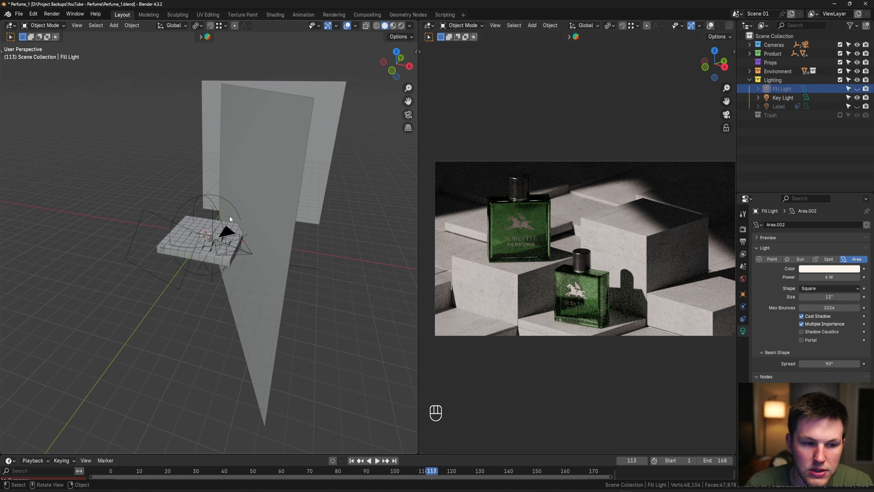
click(789, 99)
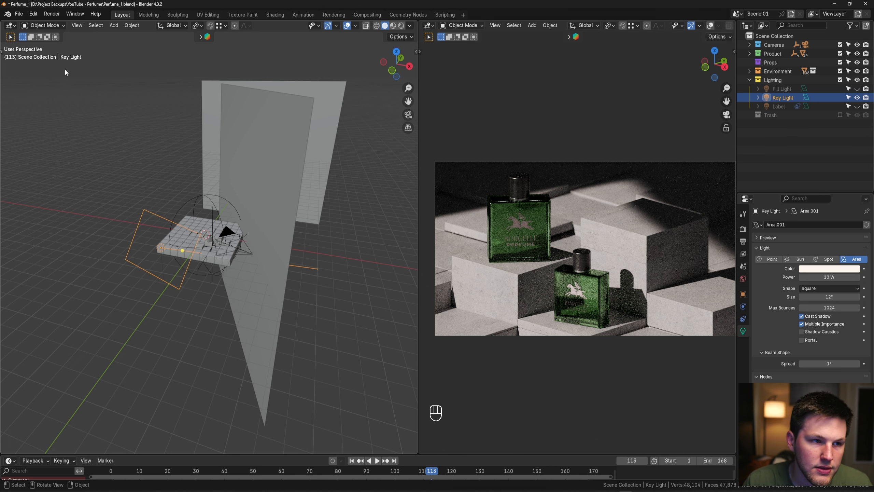
Examine the Key Light's object shader nodes in the Shader Editor in place of the Solid-shaded view
click(10, 26)
click(33, 106)
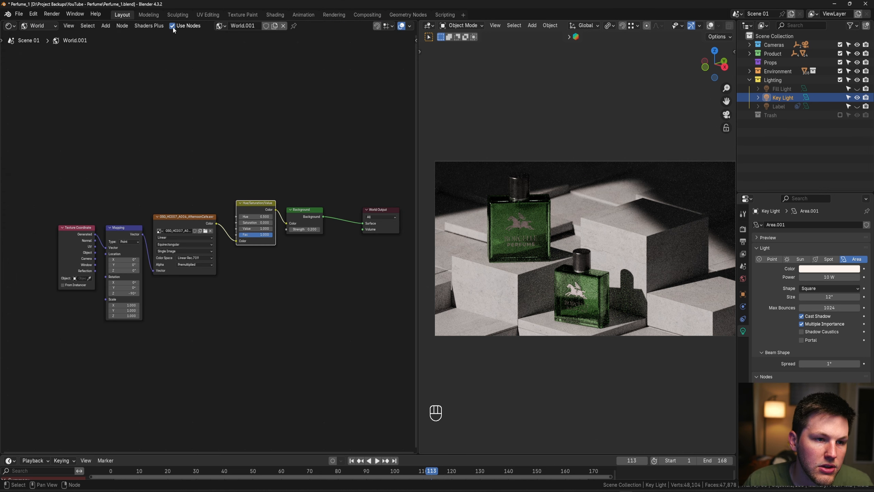
click(38, 27)
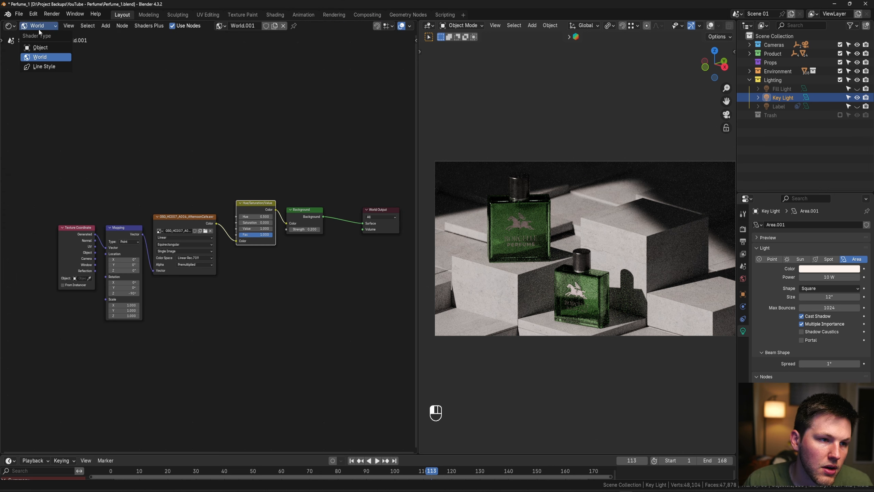
click(42, 48)
scroll(276, 221, up, 3)
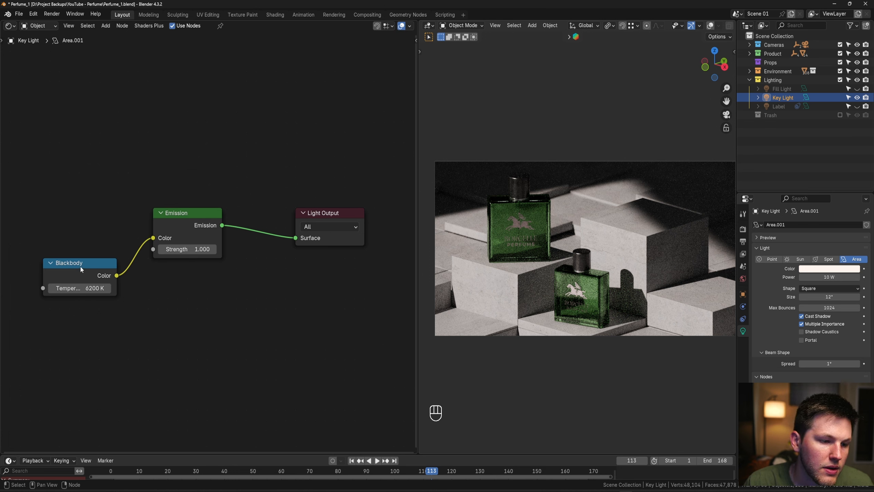
Try a Blackbody temperature of 4500 K on the Key Light and undo the change
click(99, 282)
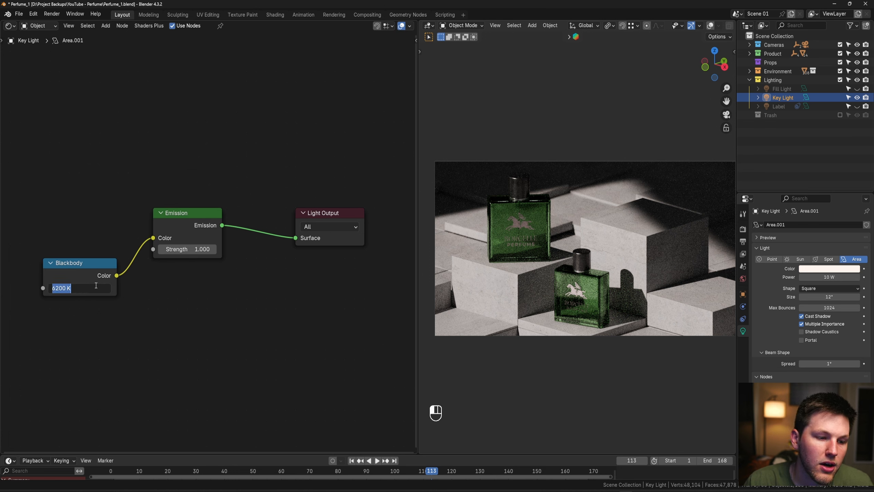
text(4500)
key(Return)
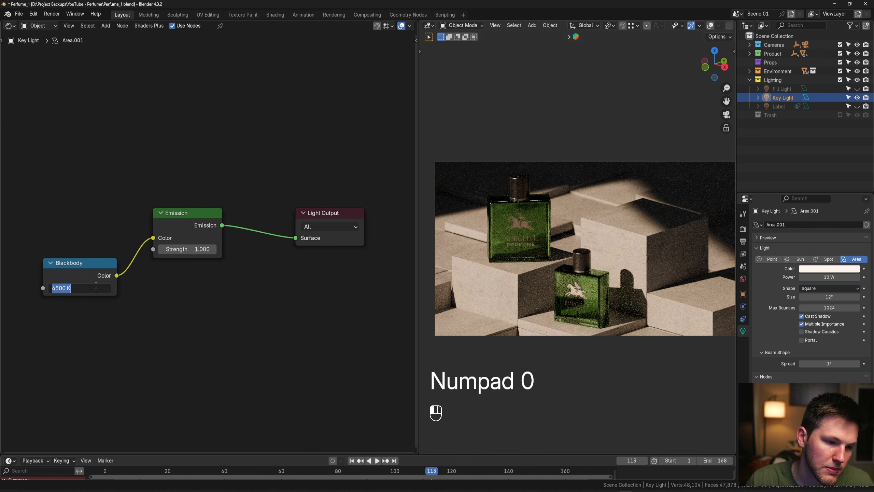
key(ctrl+z)
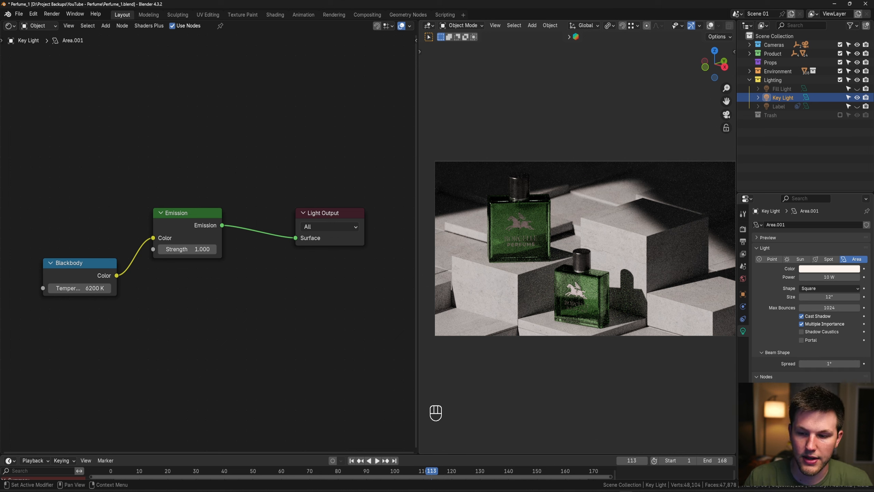
Try a beam spread of 90° on the Key Light and undo the change
click(836, 363)
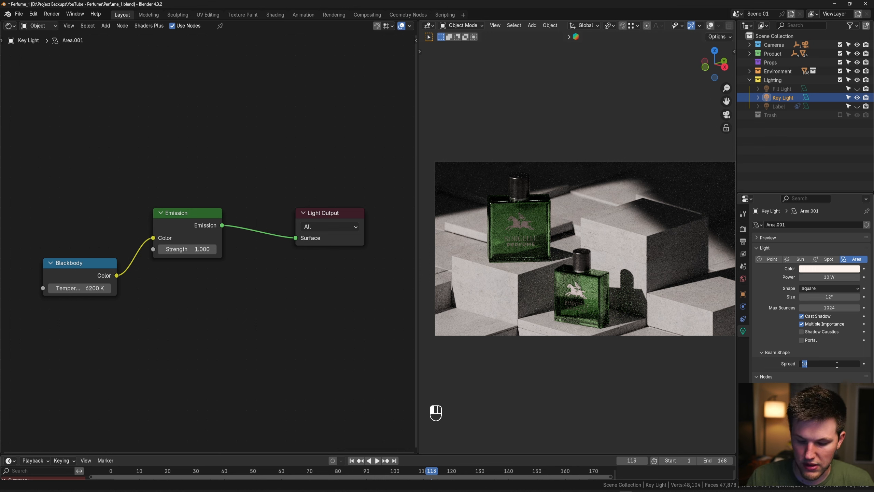
key(Return)
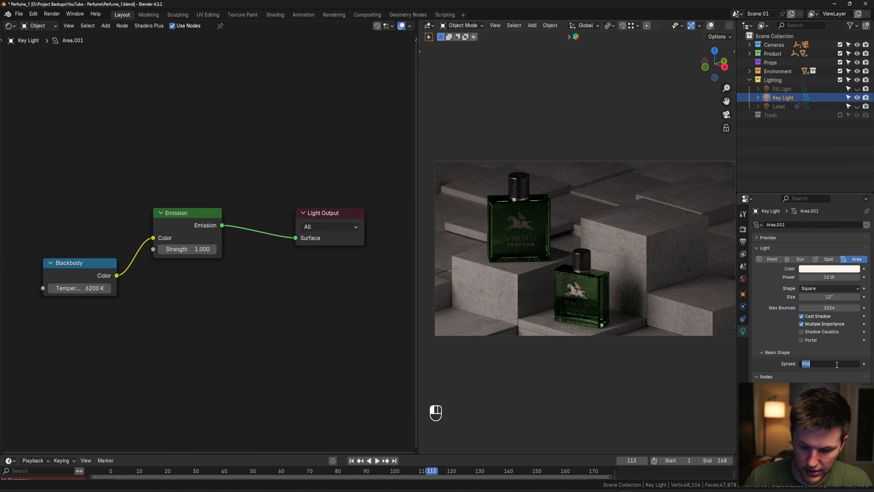
key(ctrl+z)
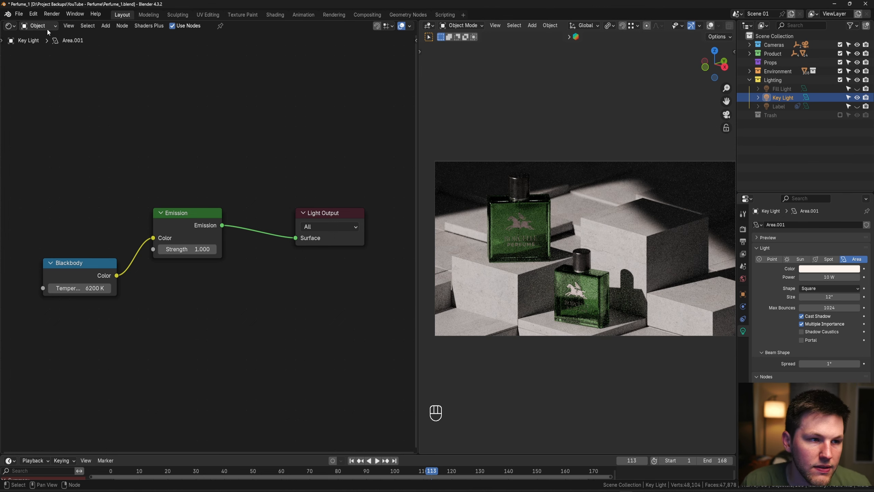
Switch the Key Light's node editor back to a 3D Viewport
click(14, 26)
click(29, 50)
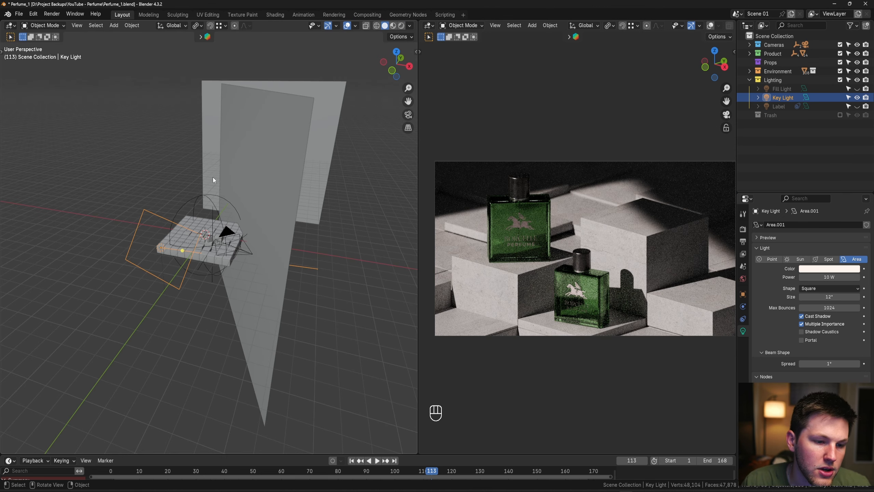
Unhide the Fill Light, toggling it off and back on to compare its effect on the rendered bottles
middle_drag(213, 177, 194, 207)
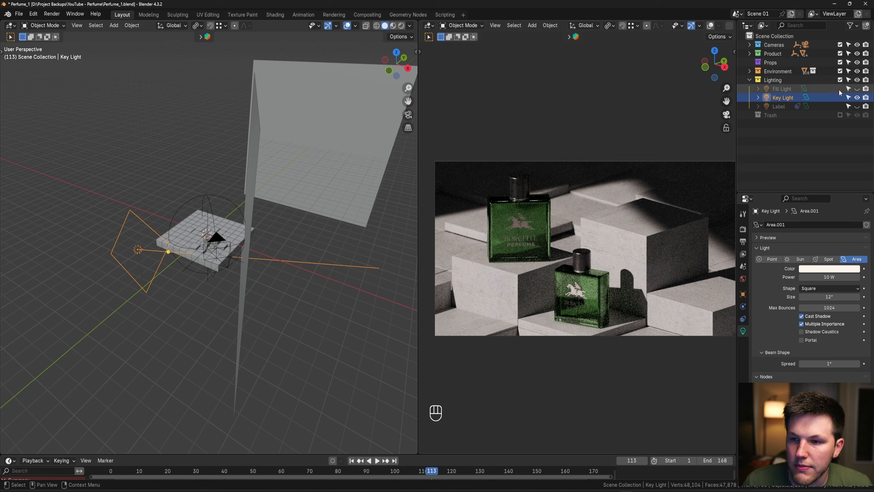
click(857, 88)
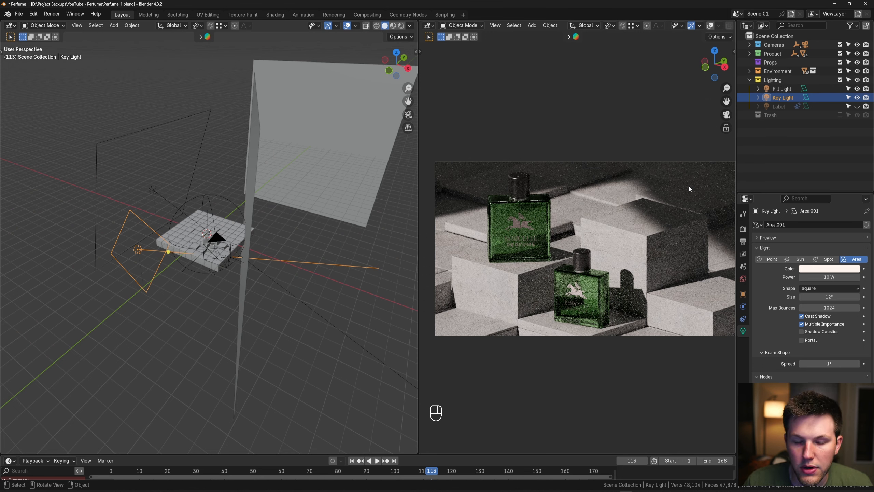
click(857, 98)
click(857, 89)
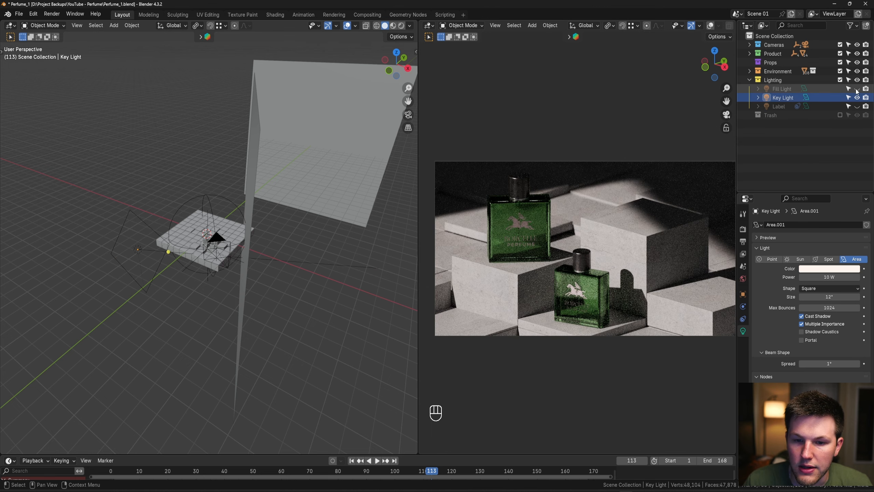
click(857, 89)
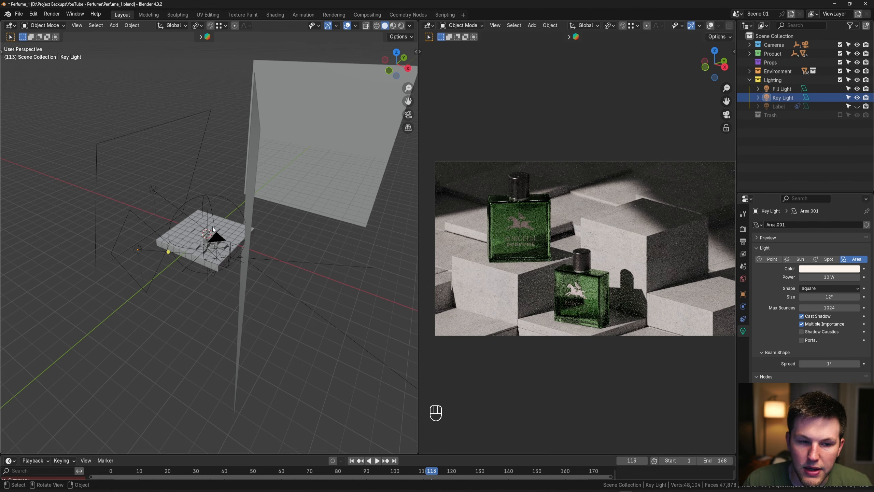
middle_drag(213, 227, 262, 213)
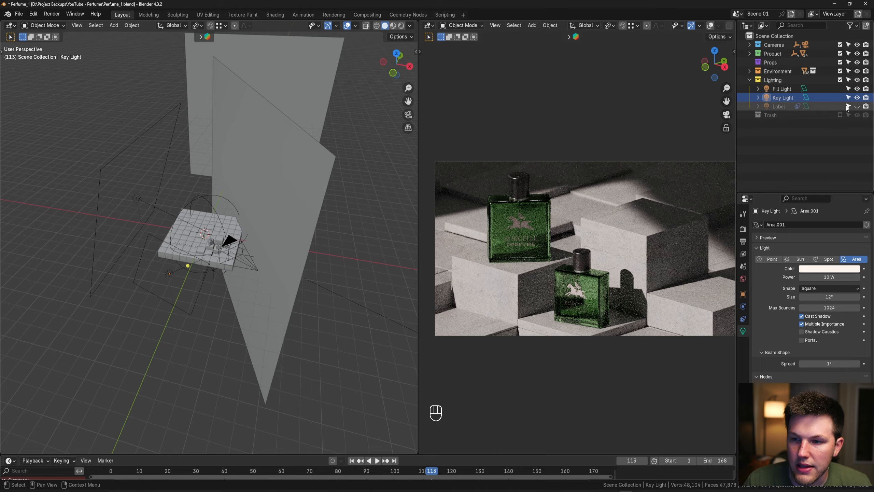
Unhide the Label light and open its object constraint settings
click(782, 107)
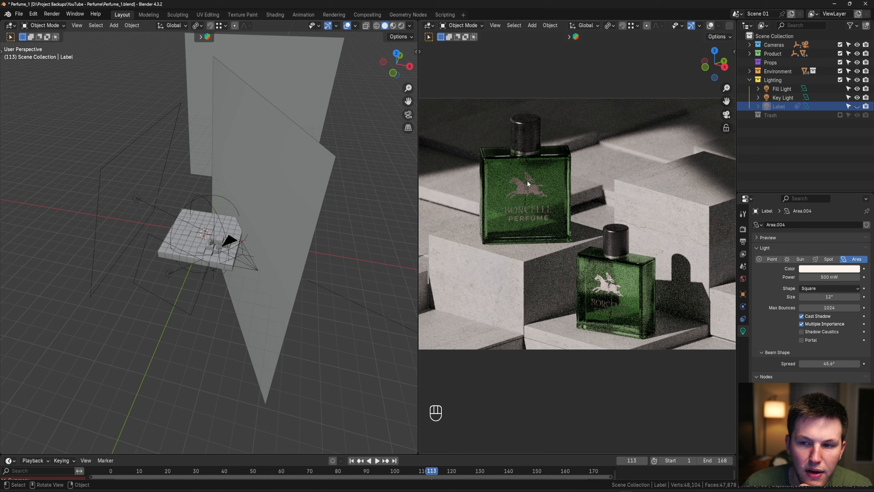
key(alt+h)
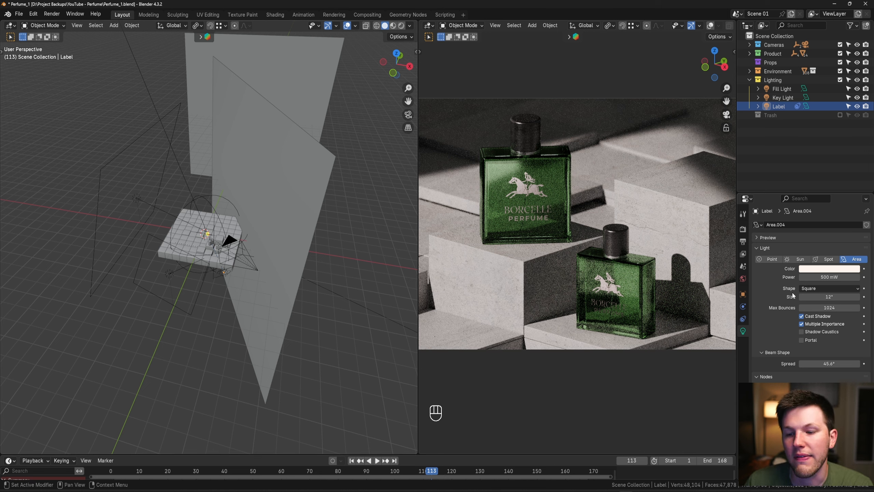
click(743, 319)
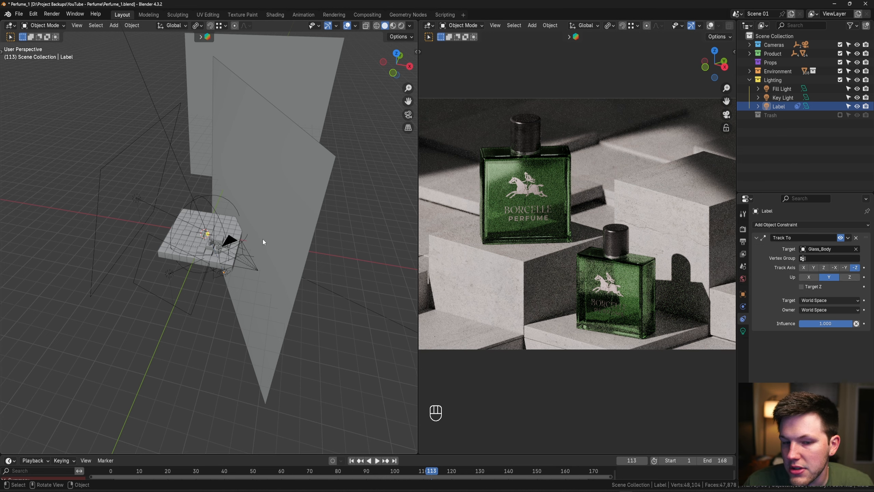
Try different positions for the Label light to show how Track To keeps it aimed at the glass bottle
scroll(211, 240, up, 8)
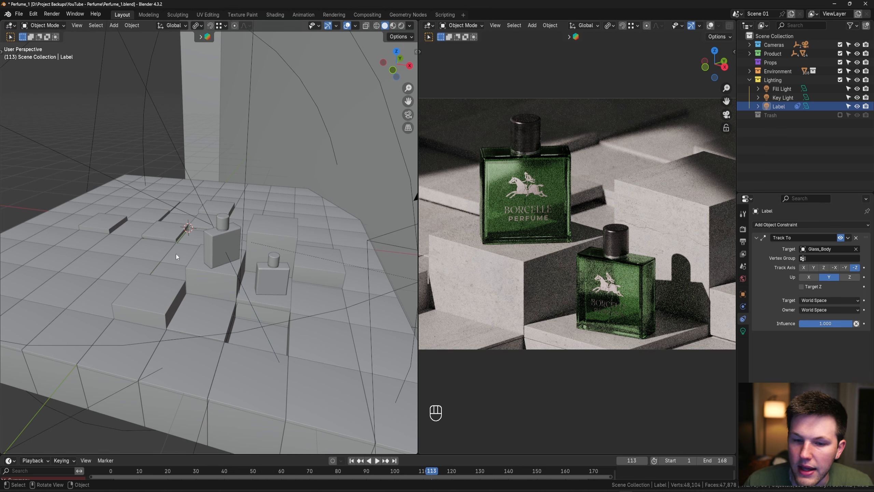
scroll(485, 273, down, 3)
scroll(307, 291, down, 6)
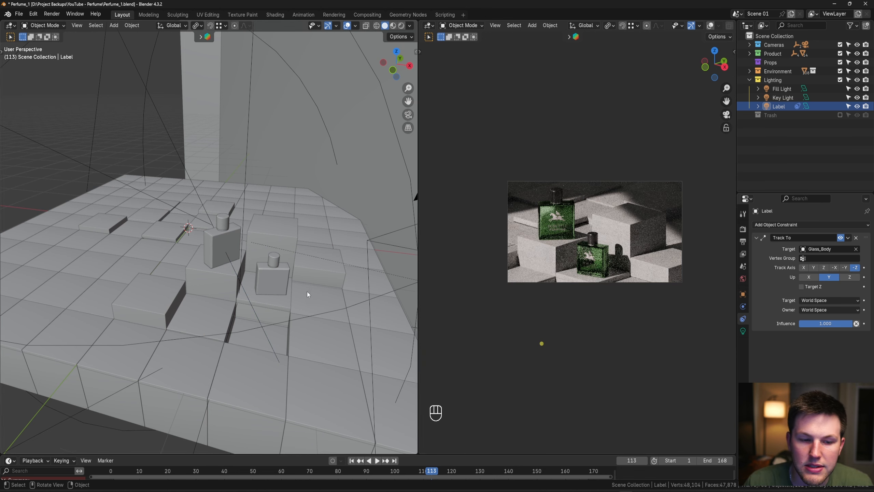
key(g)
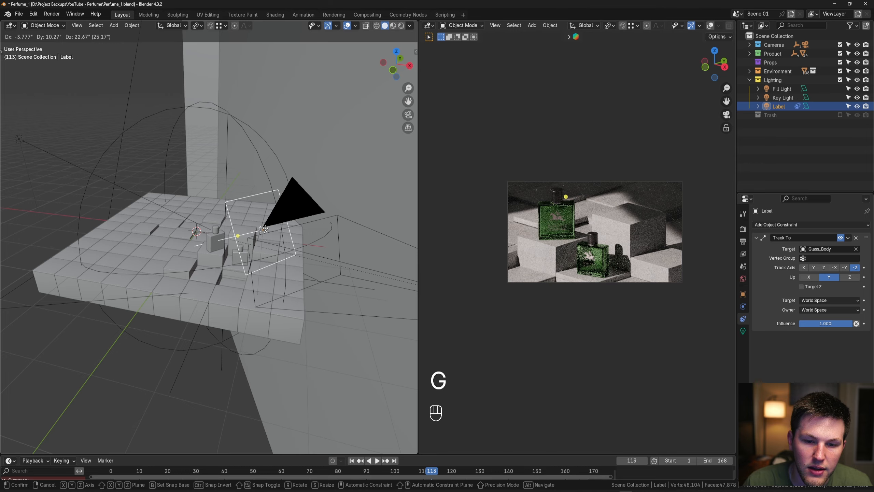
click(267, 349)
scroll(582, 244, up, 2)
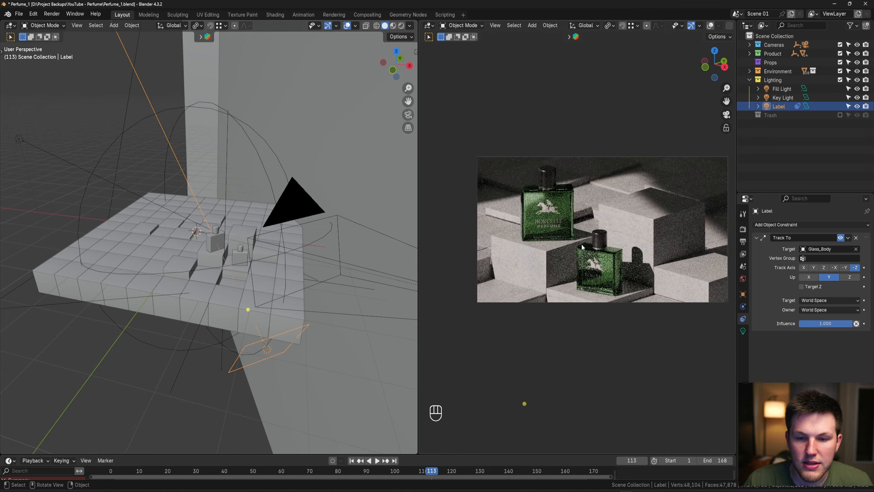
scroll(582, 245, up, 1)
key(g)
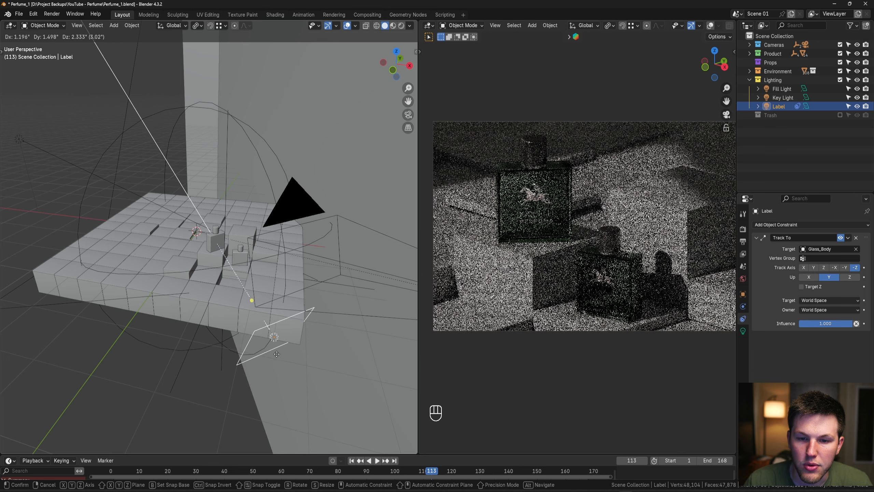
click(269, 366)
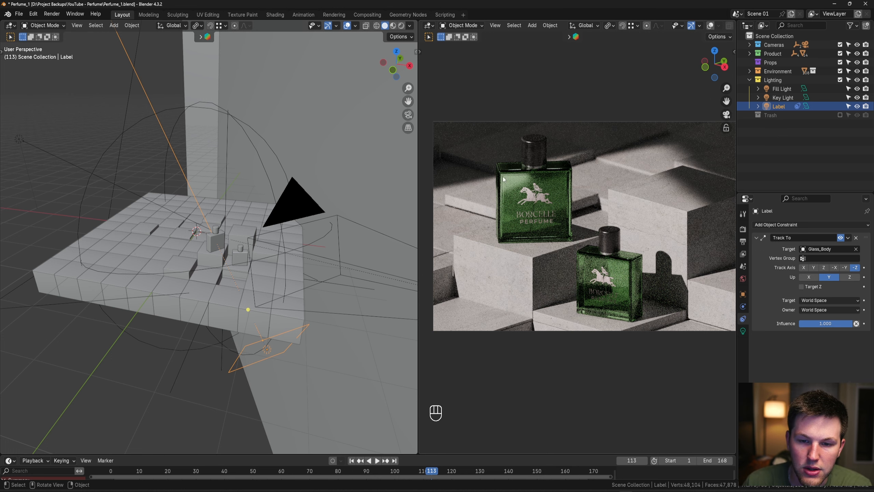
Delete the rear upright plane behind the perfume set
scroll(236, 233, down, 8)
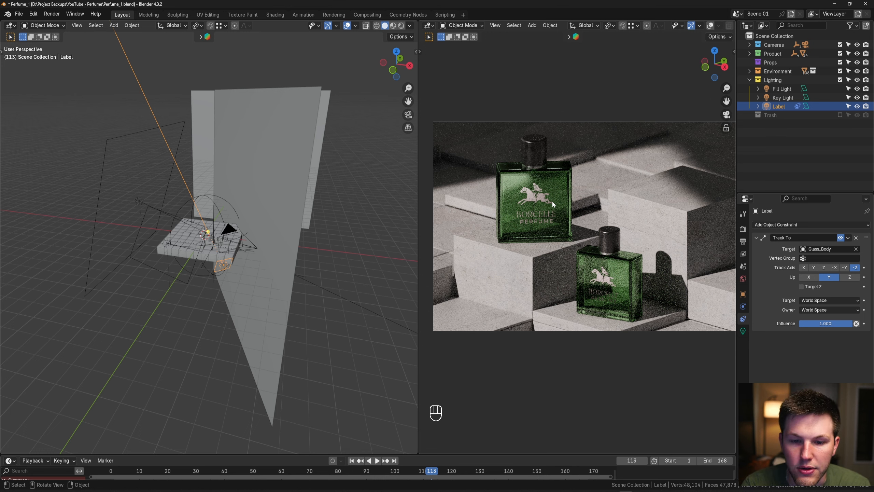
middle_drag(264, 186, 238, 196)
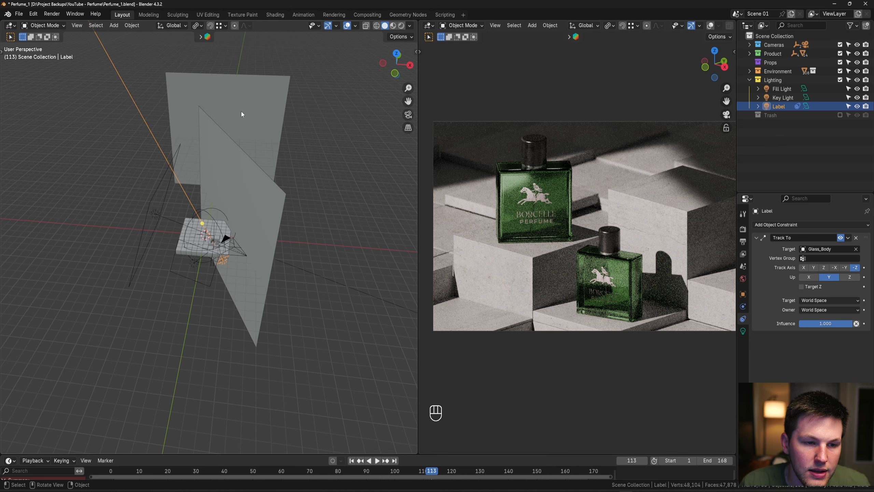
click(235, 124)
key(x)
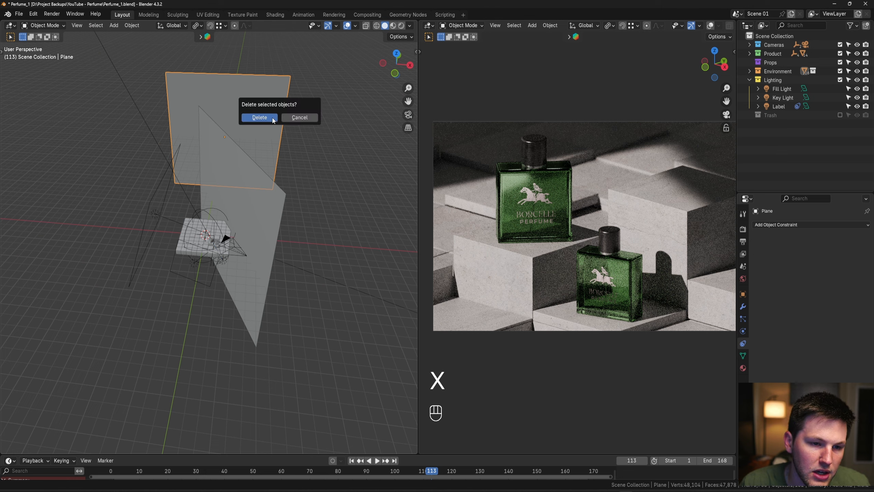
click(271, 118)
Hide and unhide the remaining large plane beside the set to compare the render with and without it
click(244, 168)
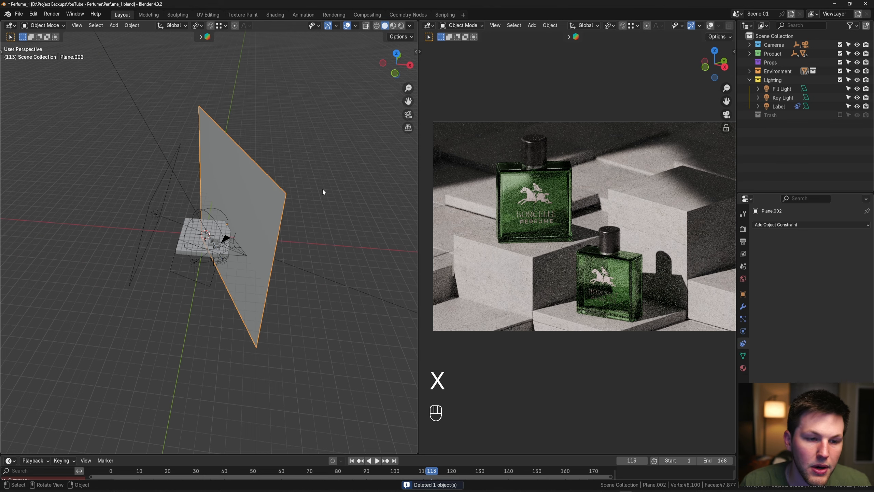
scroll(312, 218, up, 3)
scroll(298, 217, down, 1)
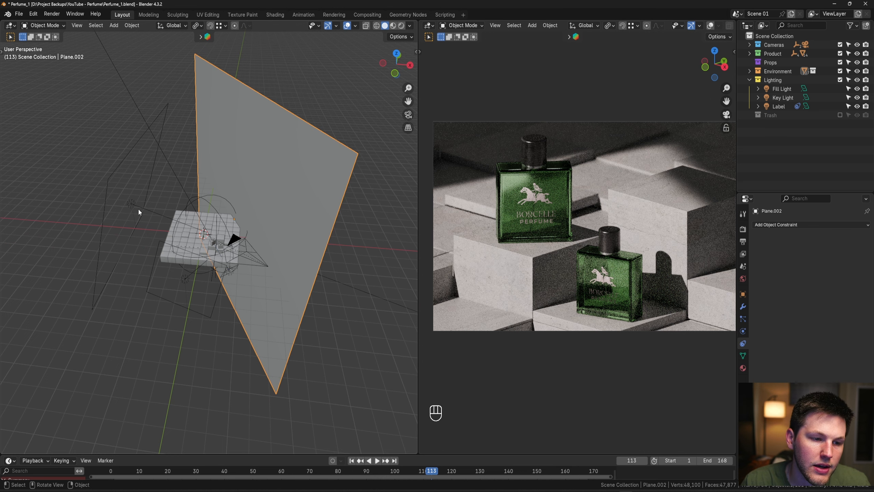
scroll(242, 227, up, 3)
middle_drag(278, 228, 279, 216)
scroll(278, 216, down, 3)
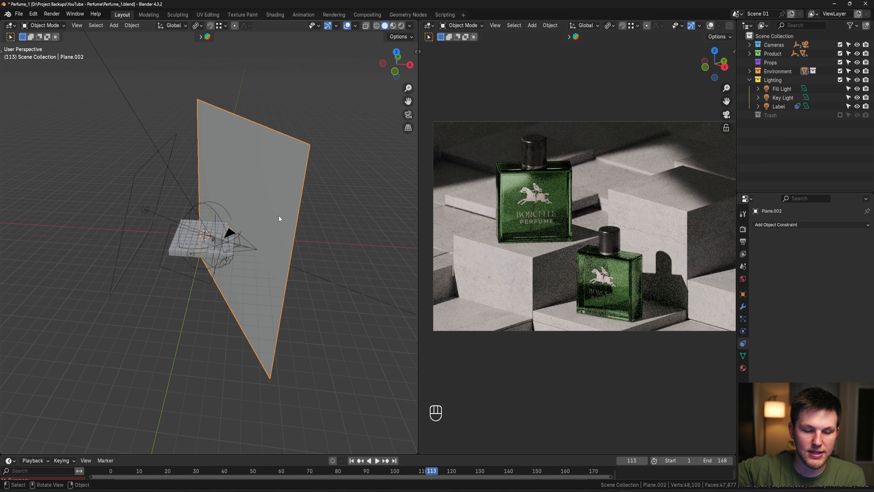
scroll(312, 209, up, 3)
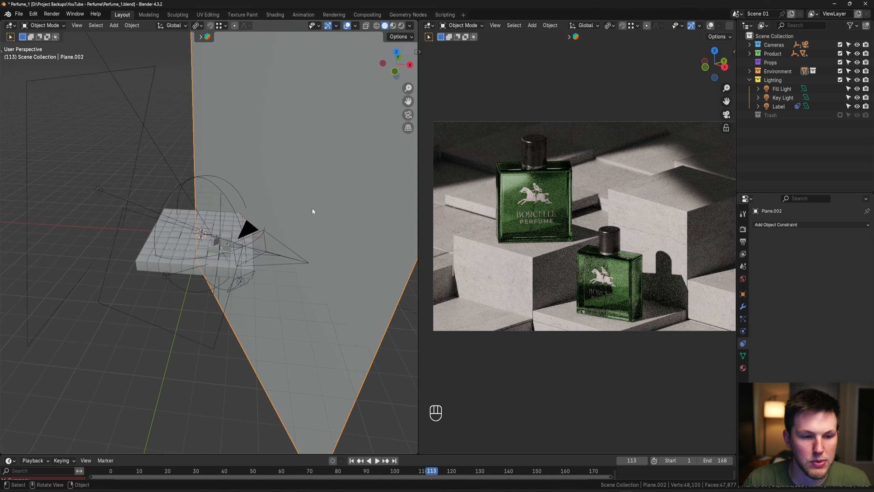
key(h)
scroll(655, 243, down, 3)
scroll(656, 243, up, 2)
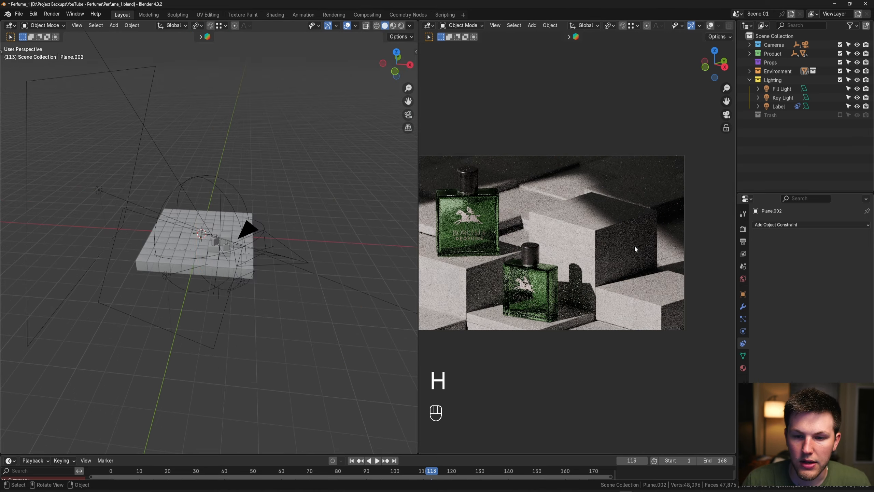
key(alt+h)
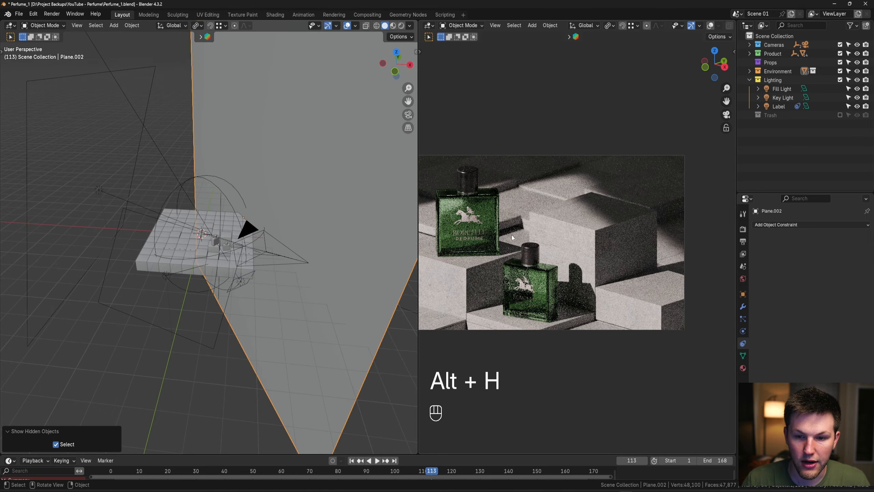
key(h)
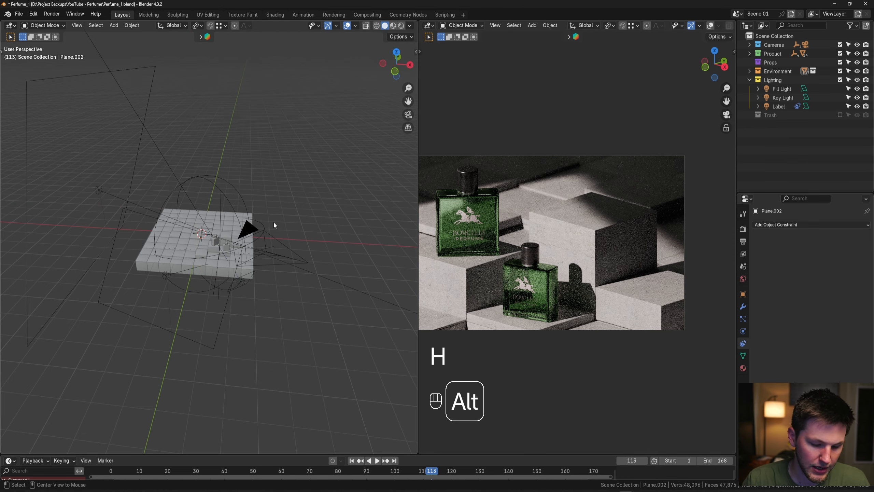
key(alt+h)
Select the Fill Light in the scene view and frame the rendered bottles for inspection
shift+middle_drag(314, 230, 263, 230)
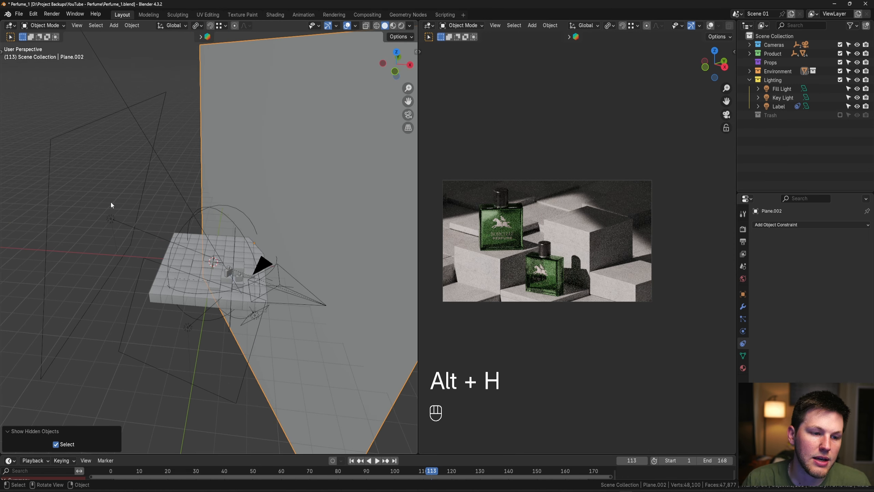
click(108, 216)
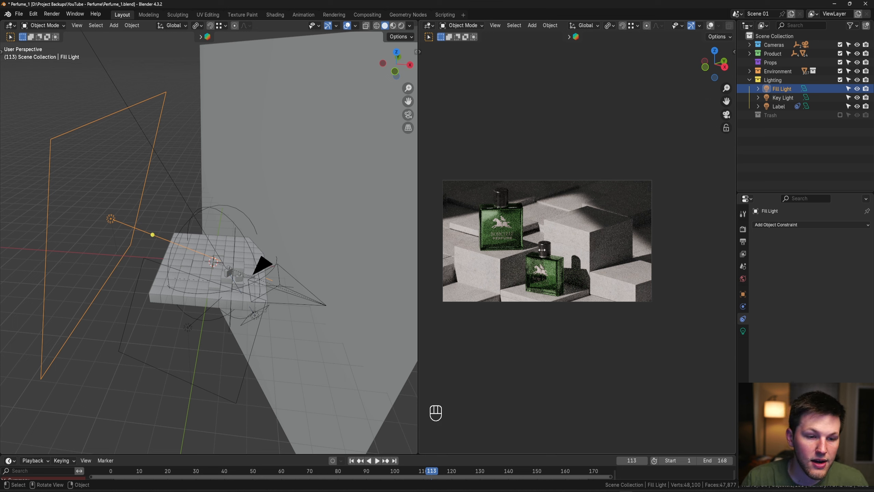
shift+middle_drag(549, 244, 568, 252)
scroll(568, 252, up, 1)
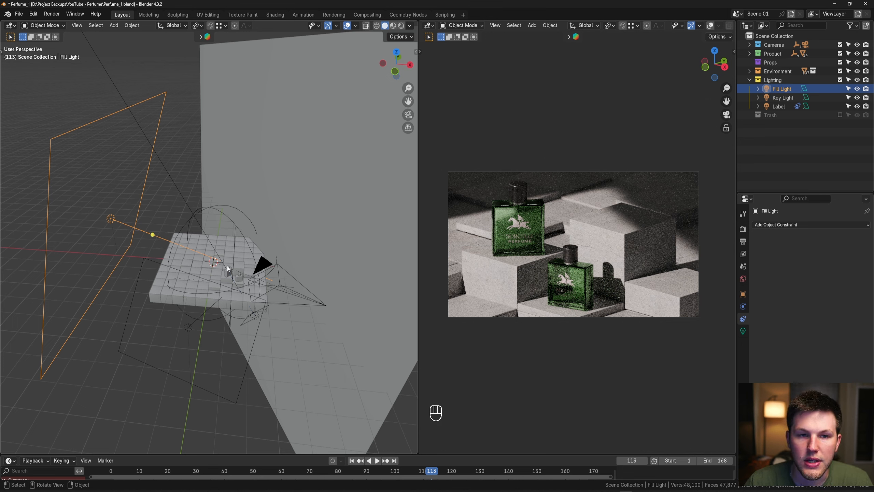
Try a world background strength of 0 and restore it to 0.2
click(742, 278)
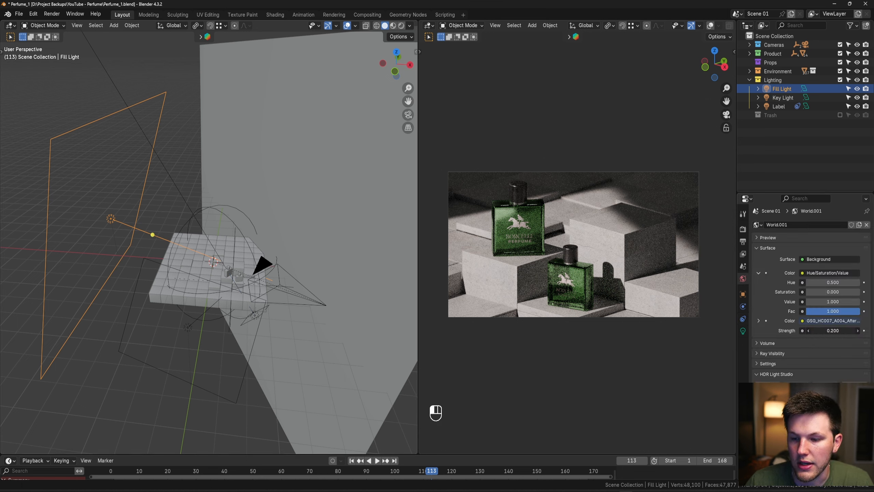
click(835, 331)
text(0)
key(Return)
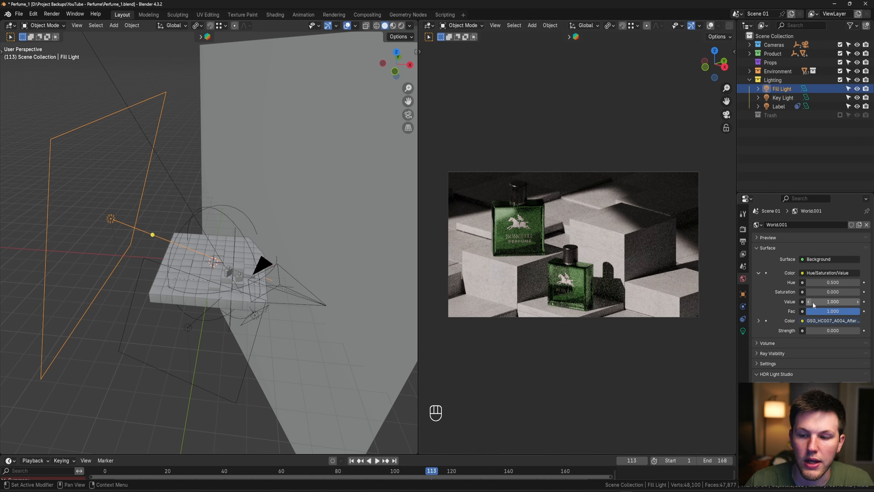
click(833, 329)
text(.2)
key(Return)
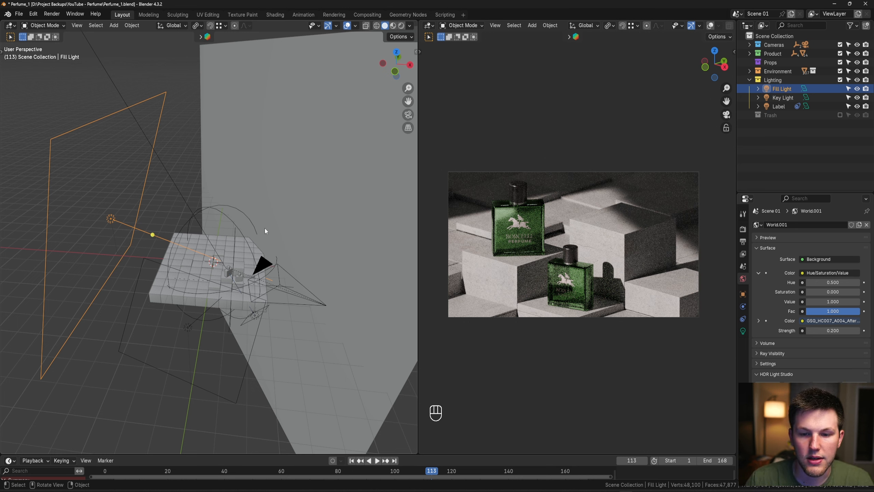
Select a concrete block in the scene, then switch to Greyscalegorilla Studio and search its library for Pitted Concrete
click(607, 242)
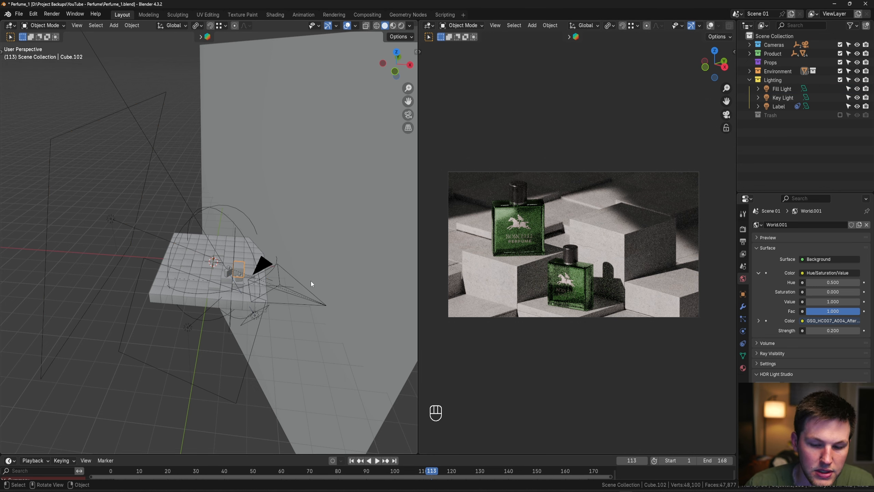
key(alt+Tab)
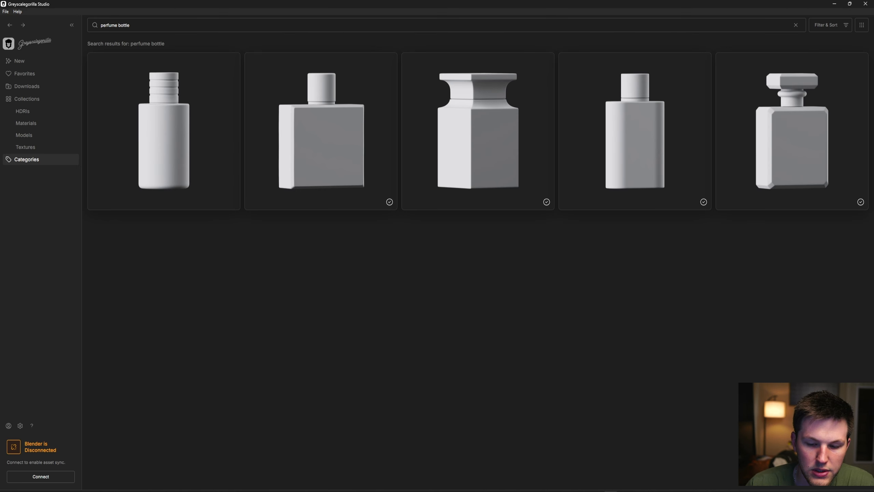
click(140, 29)
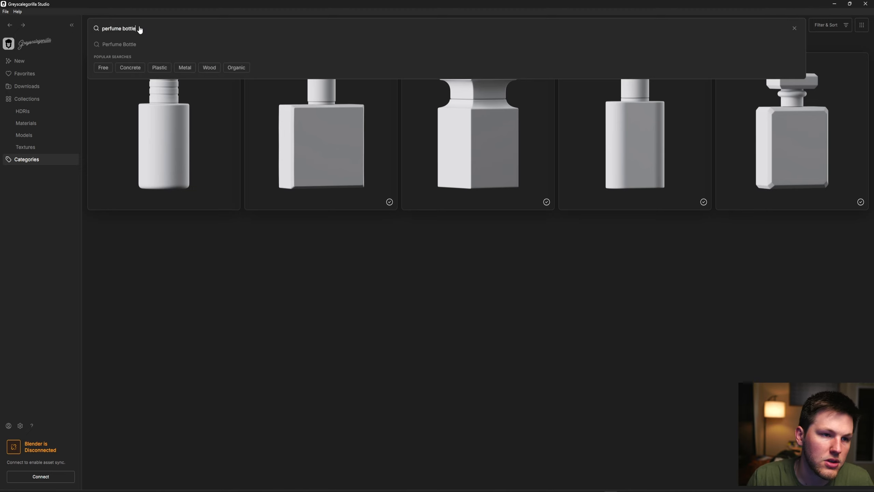
drag(141, 30, 107, 29)
text(pi)
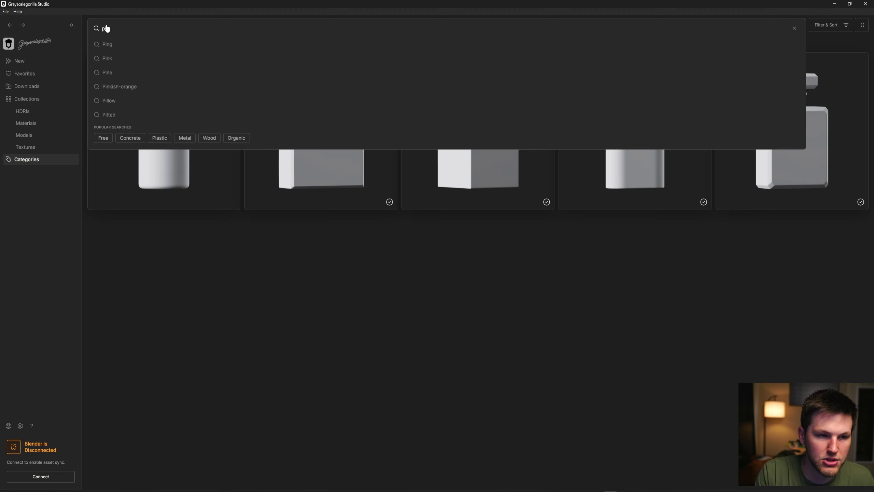
text(tte)
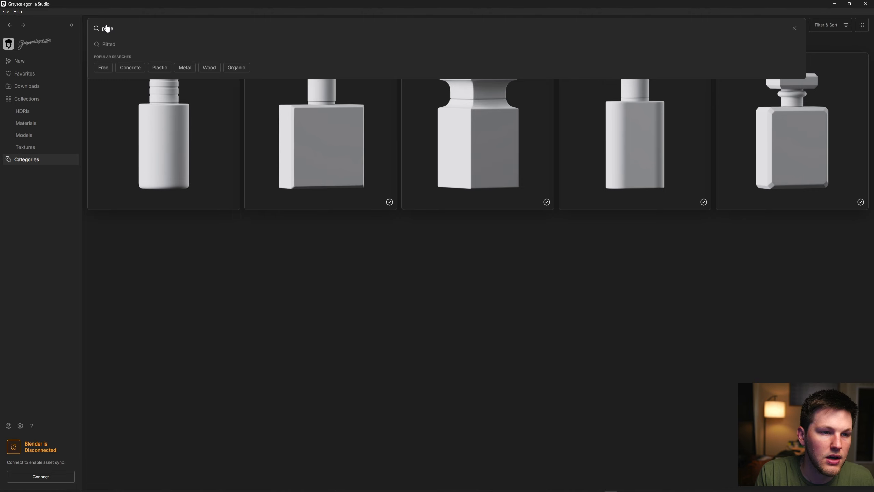
text(d conc)
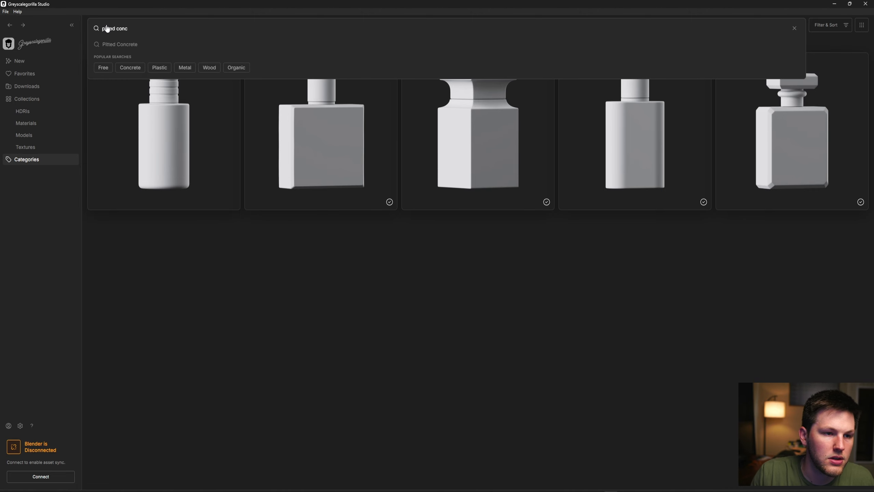
click(156, 42)
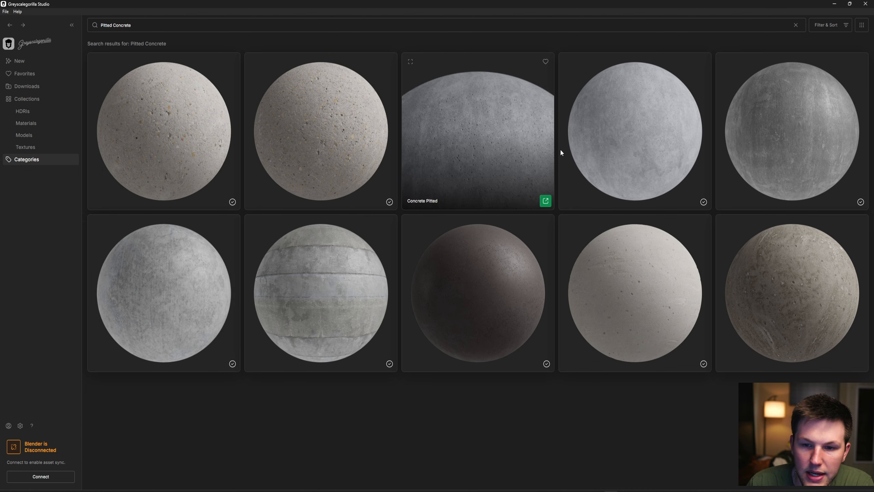
Return to Blender, search the viewport's asset library for "perfume", preview the Elegant Perfume Bottle model and collapse the asset bar
click(833, 3)
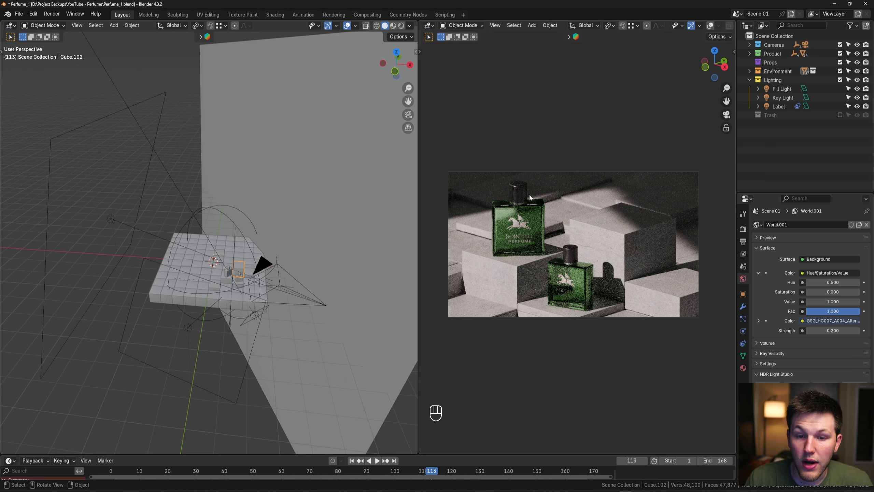
click(201, 39)
click(175, 36)
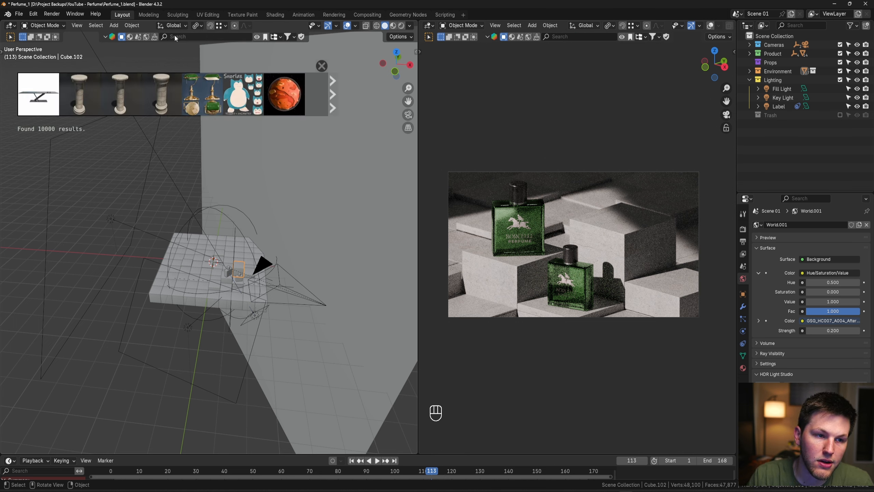
click(176, 34)
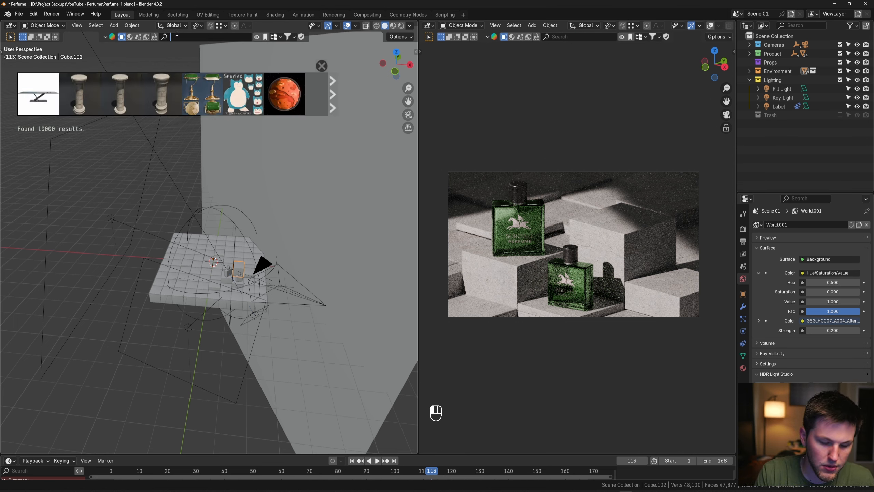
text(perfume)
key(Return)
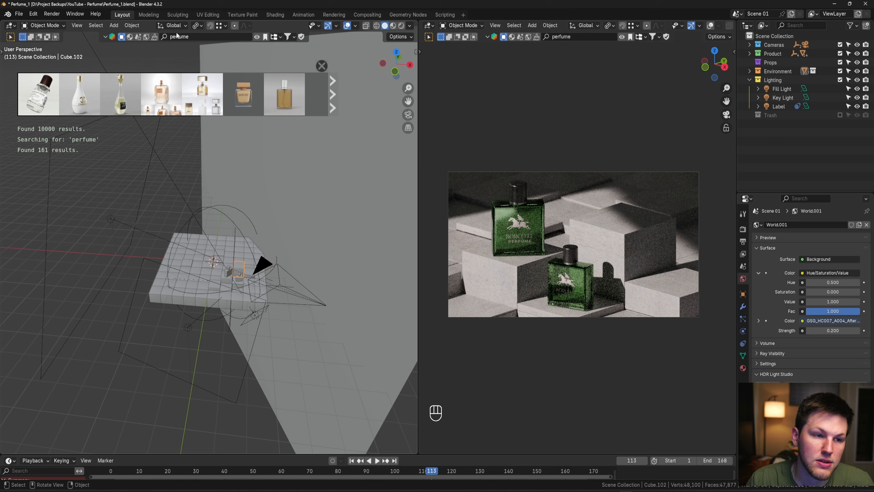
mouse_move(217, 92)
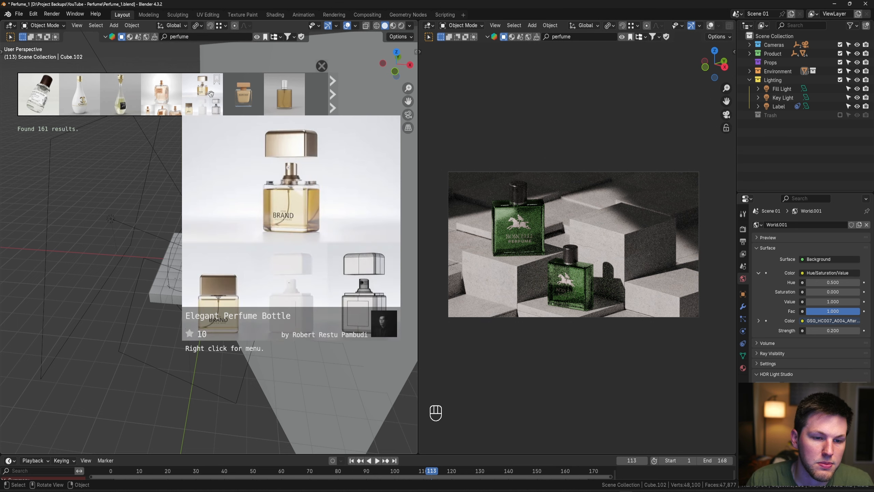
click(109, 35)
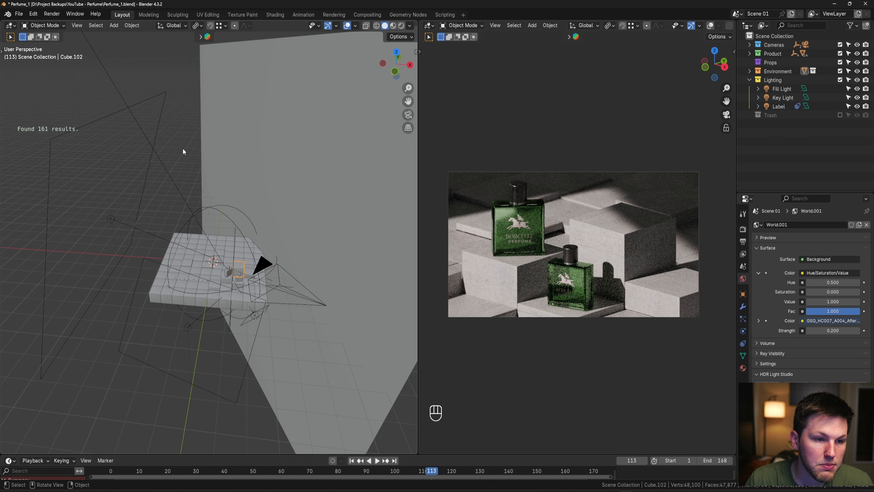
Add a new cube mesh at the 3D cursor, working in the front orthographic view
scroll(184, 99, down, 4)
scroll(185, 98, up, 5)
shift+middle_drag(203, 162, 246, 144)
scroll(310, 249, up, 3)
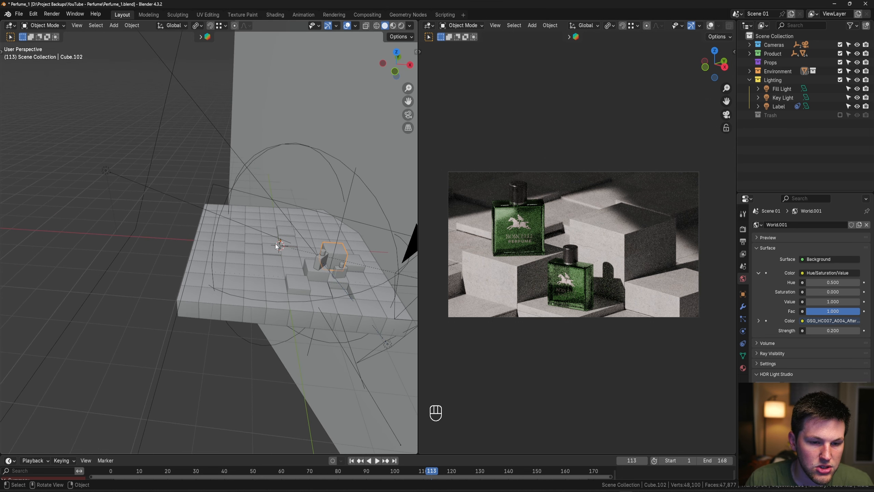
middle_drag(278, 246, 197, 220)
key(grave)
key(grave)
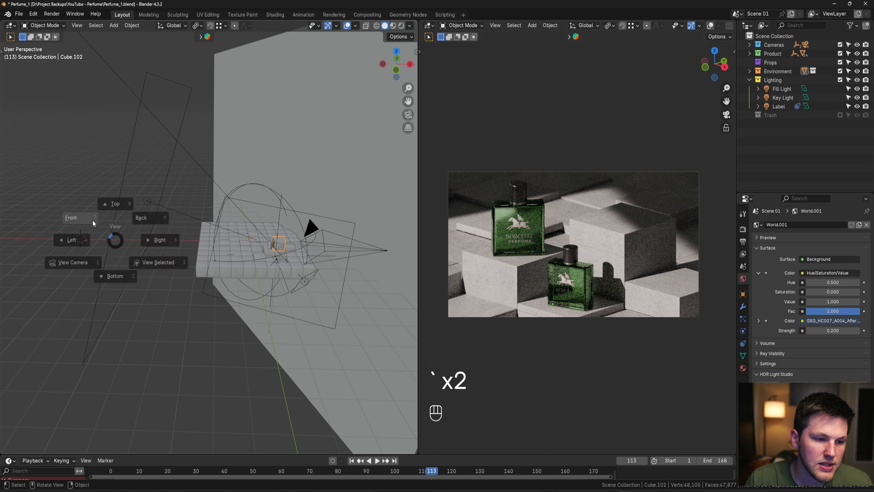
click(93, 223)
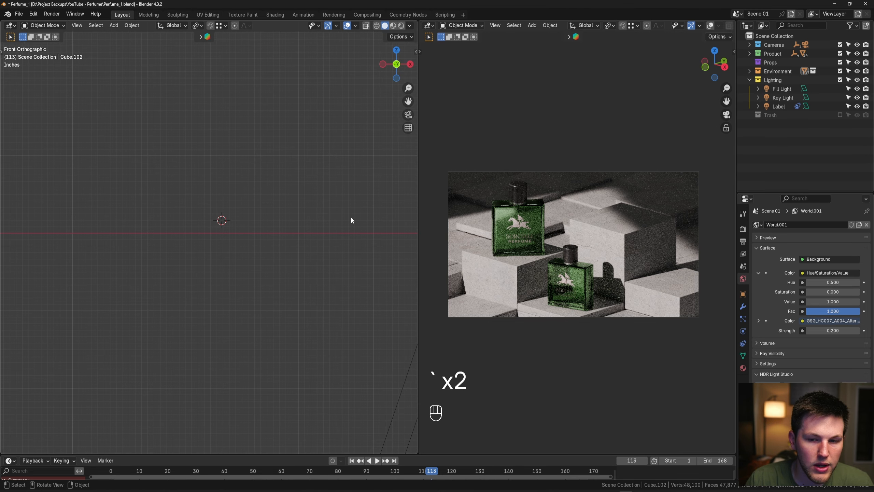
key(shift+a)
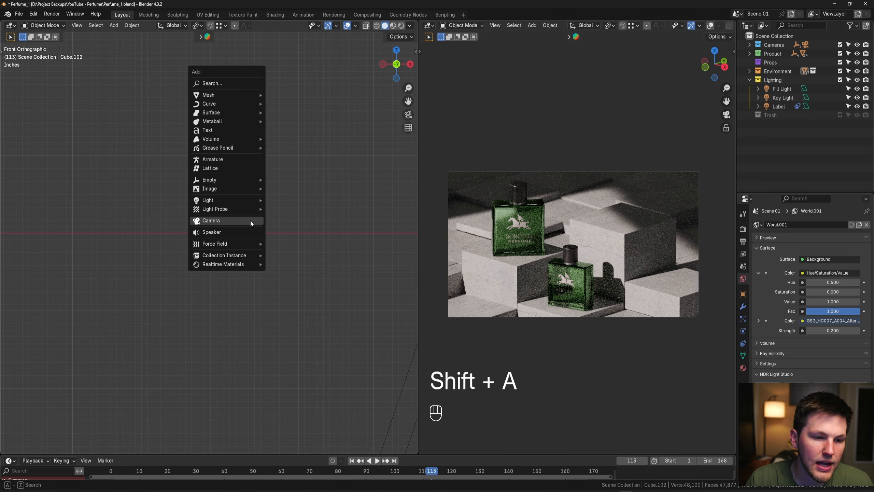
mouse_move(237, 95)
click(303, 104)
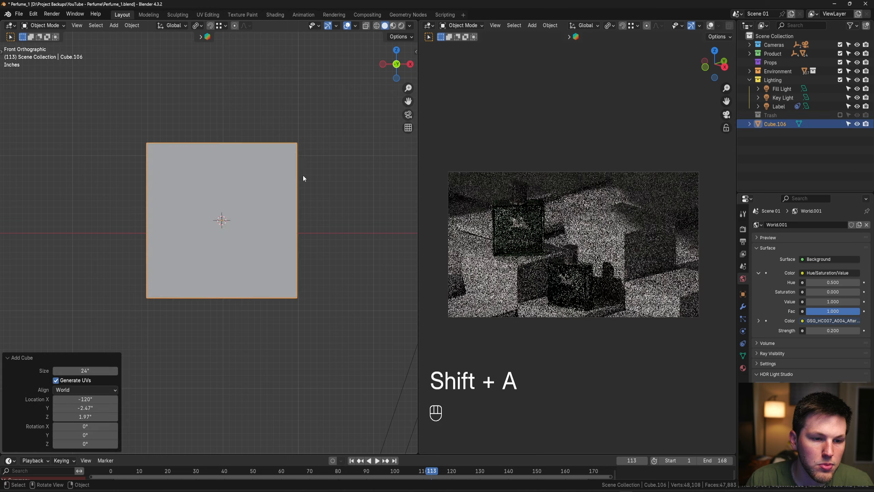
Shrink the new cube's geometry uniformly in Edit Mode, and flatten its depth along Y by a factor of 0.401
key(Tab)
key(s)
click(252, 212)
key(Tab)
key(grave)
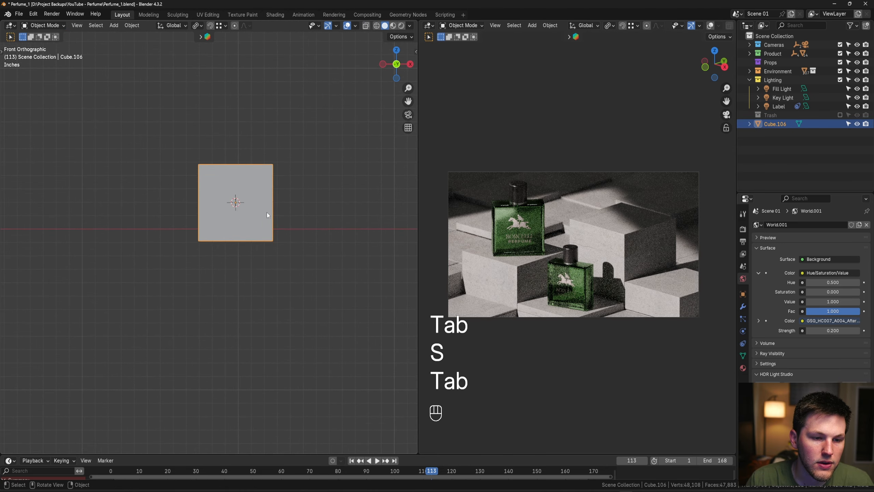
key(Tab)
key(s)
key(y)
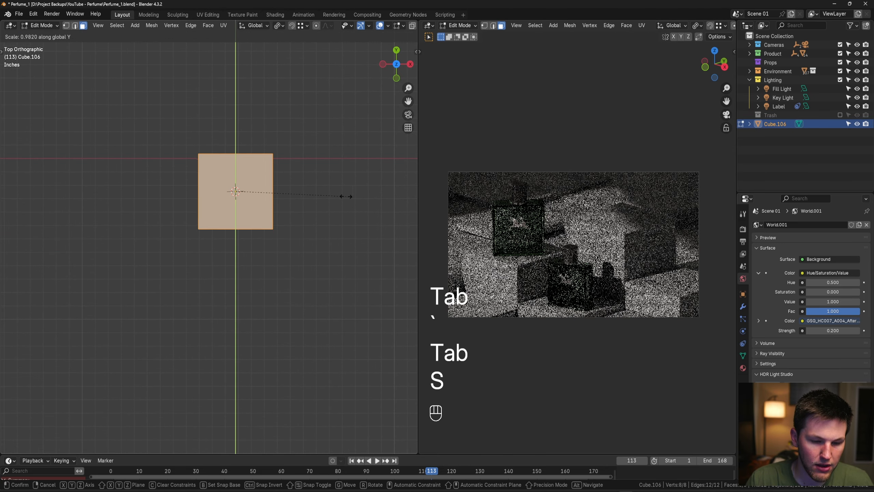
click(283, 195)
Scale the cube's geometry down slightly along Z in the front view so the body is a bit wider than tall
key(grave)
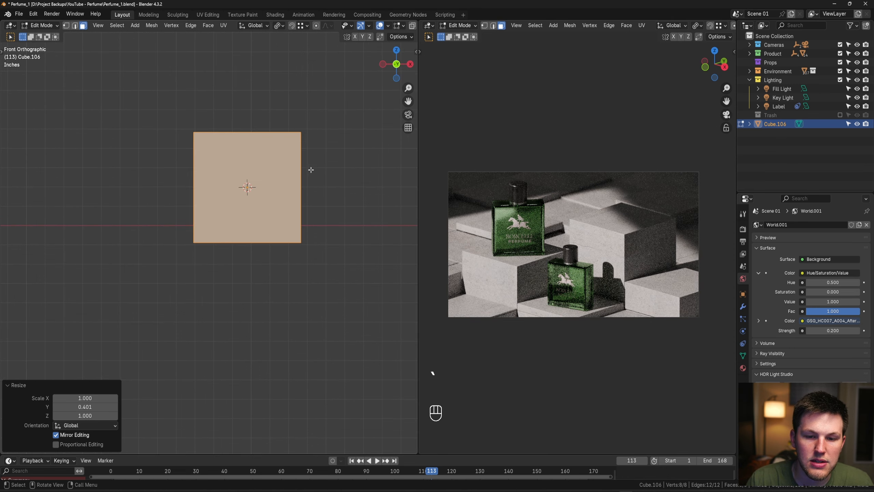
key(s)
key(z)
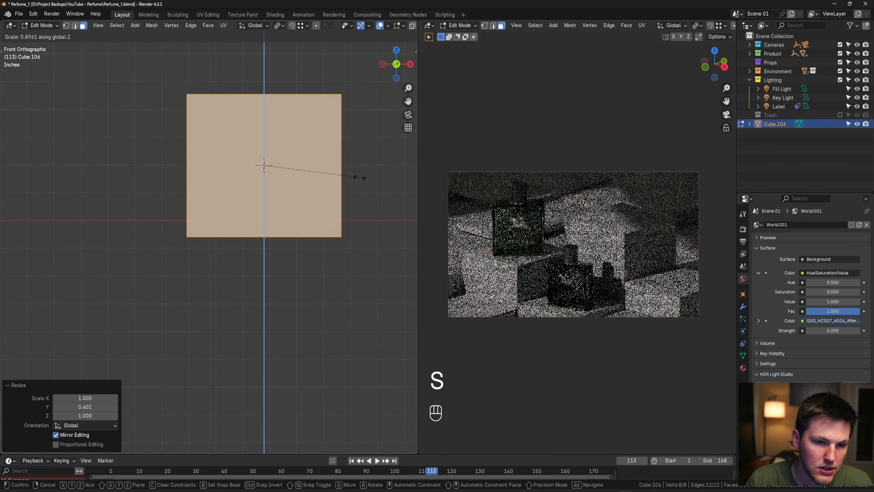
click(290, 179)
key(Tab)
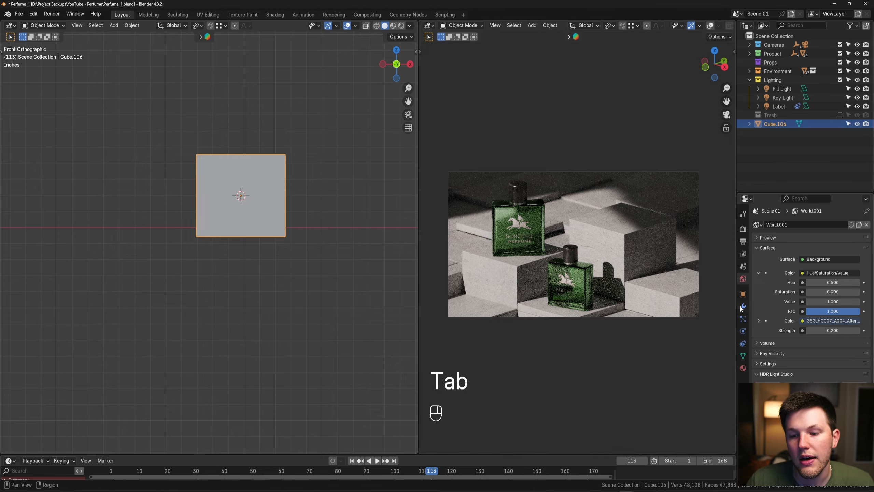
Add a Bevel modifier to the cube with an amount of 0.285" and 6 segments, using the rendered bottle as reference
scroll(463, 195, up, 3)
shift+middle_drag(499, 207, 580, 263)
scroll(567, 253, up, 3)
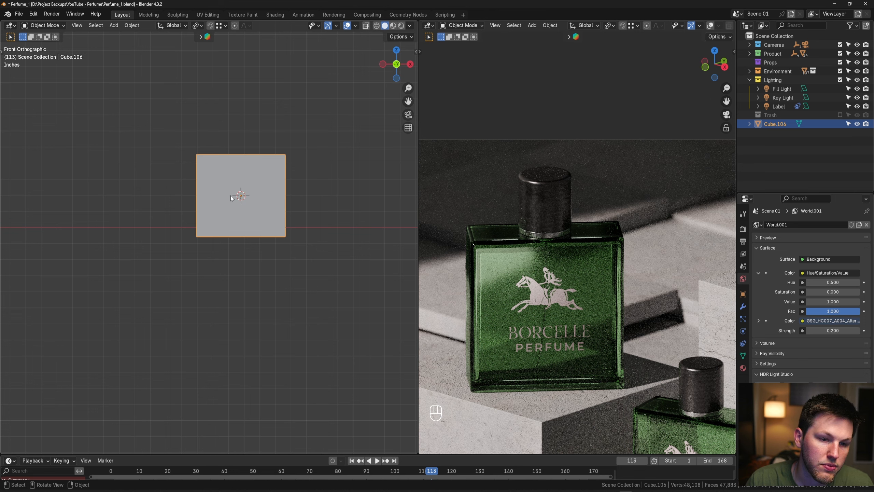
click(743, 307)
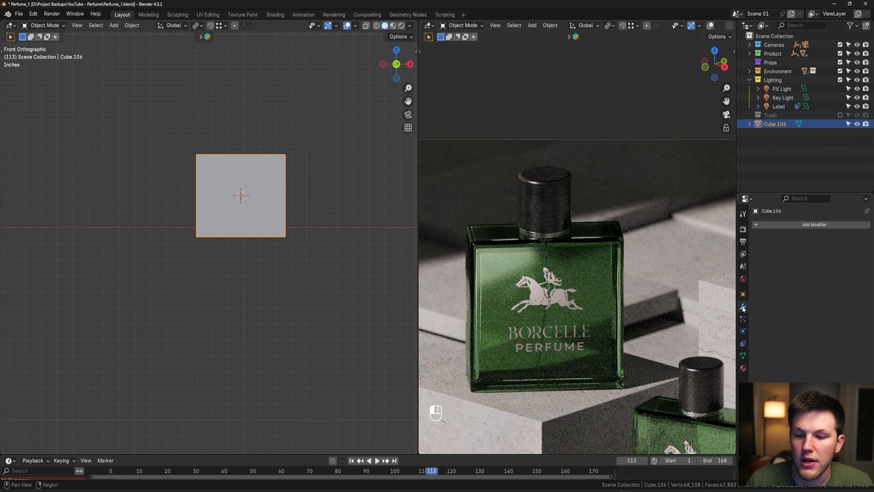
click(799, 226)
click(766, 246)
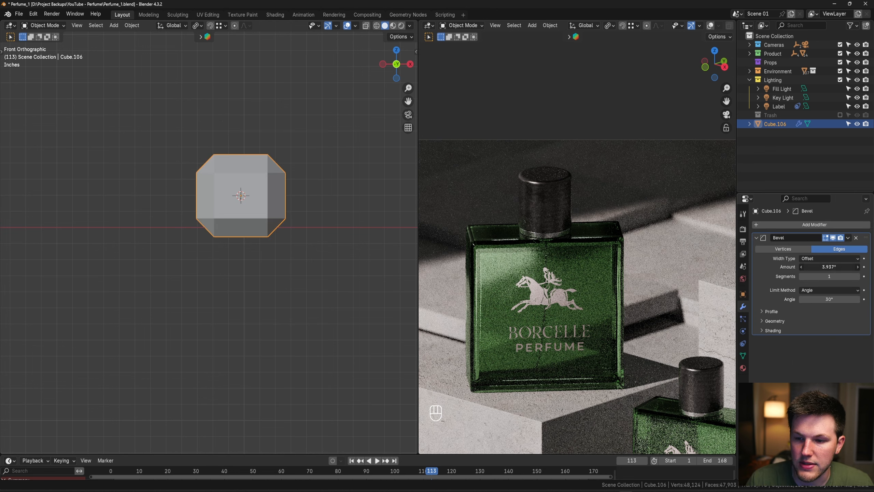
key(Return)
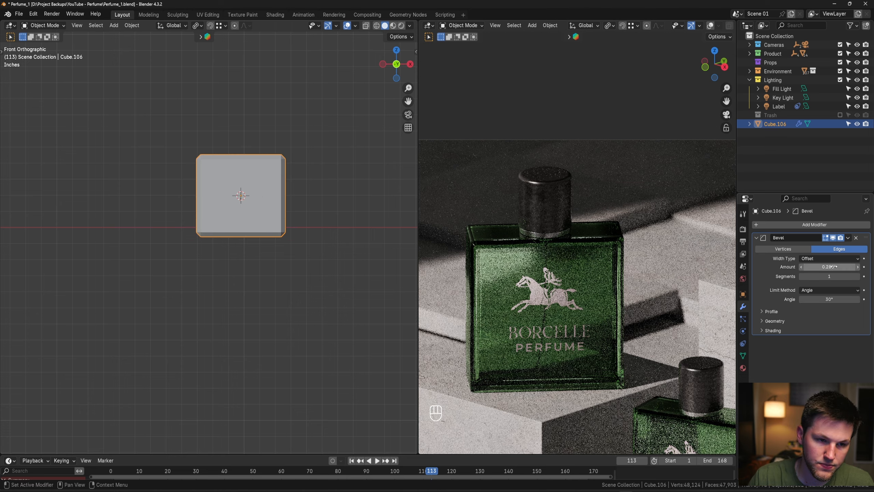
double_click(834, 276)
text(6)
key(Return)
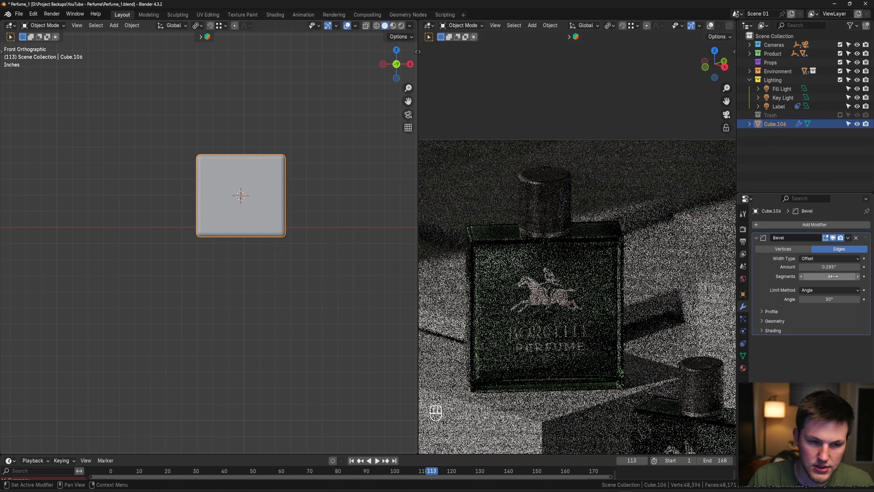
Check the rounded edges of the beveled cube and add a Solidify modifier to it
middle_drag(386, 221, 274, 207)
shift+middle_drag(274, 206, 249, 277)
scroll(296, 276, up, 3)
shift+middle_drag(250, 277, 178, 215)
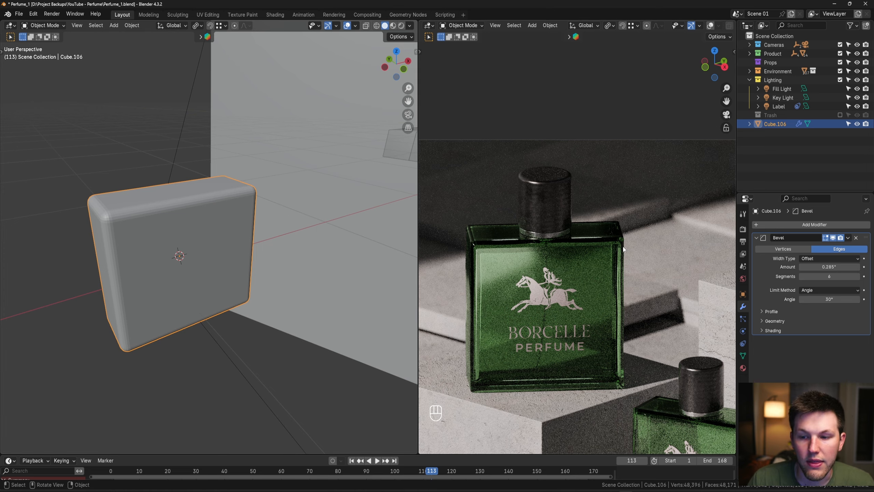
click(755, 237)
click(760, 224)
text(s)
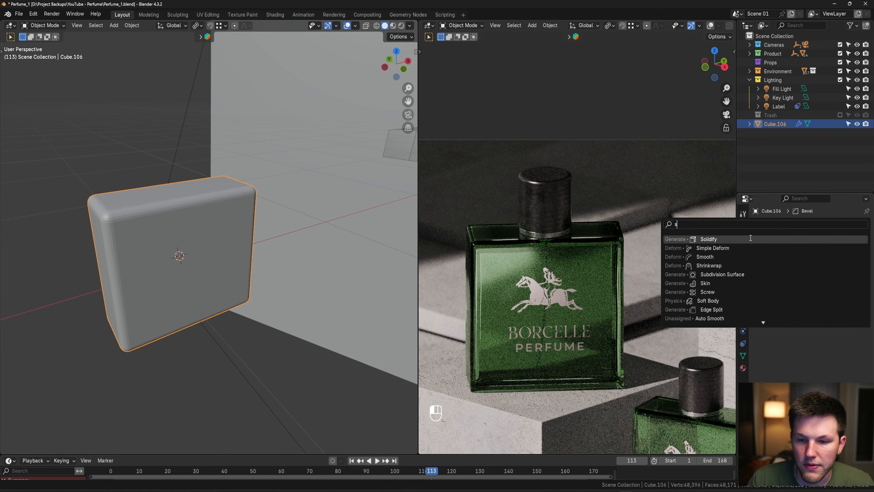
click(751, 239)
Isolate the cube in the front view with X-ray enabled and move the Solidify modifier above the Bevel
key(grave)
click(172, 132)
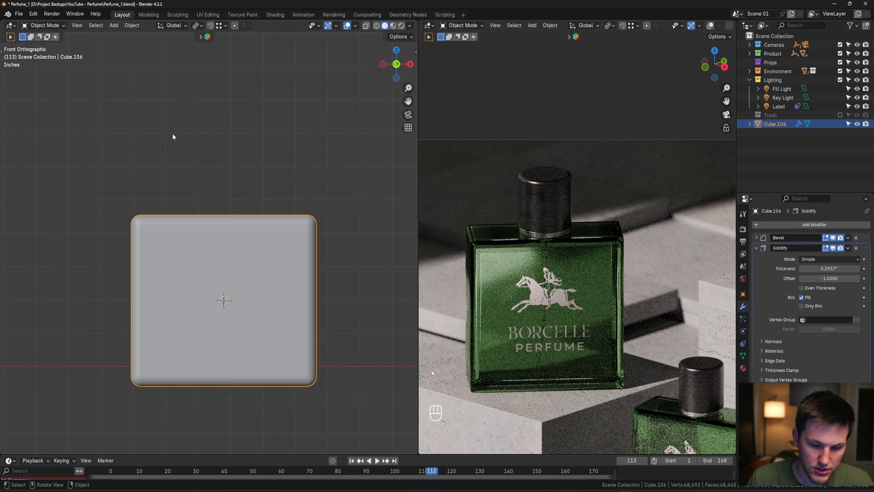
key(KP_Divide)
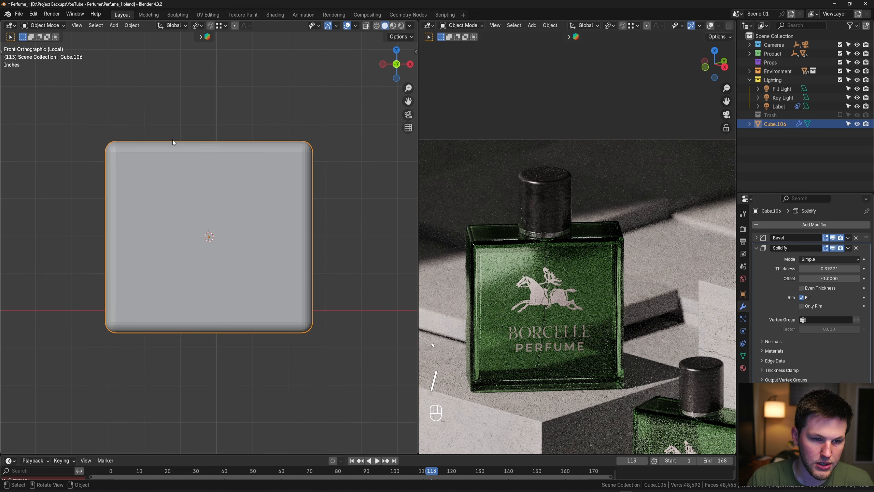
key(alt+z)
shift+middle_drag(221, 189, 250, 209)
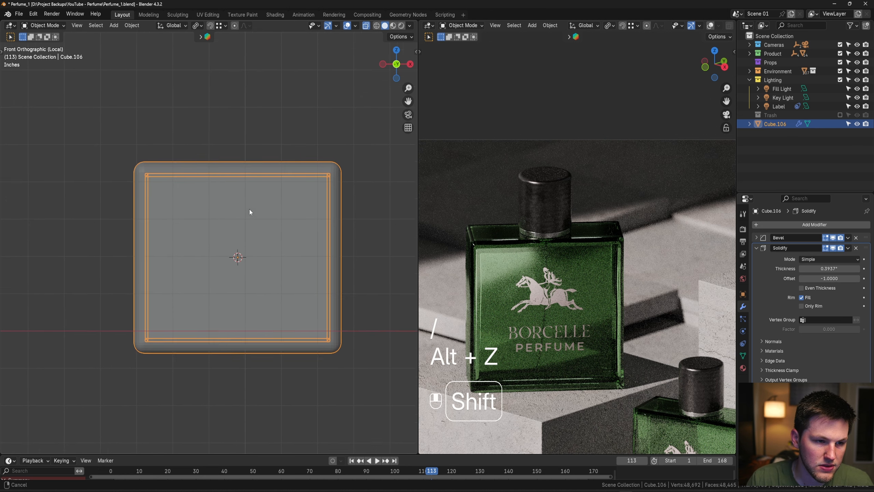
scroll(268, 217, up, 2)
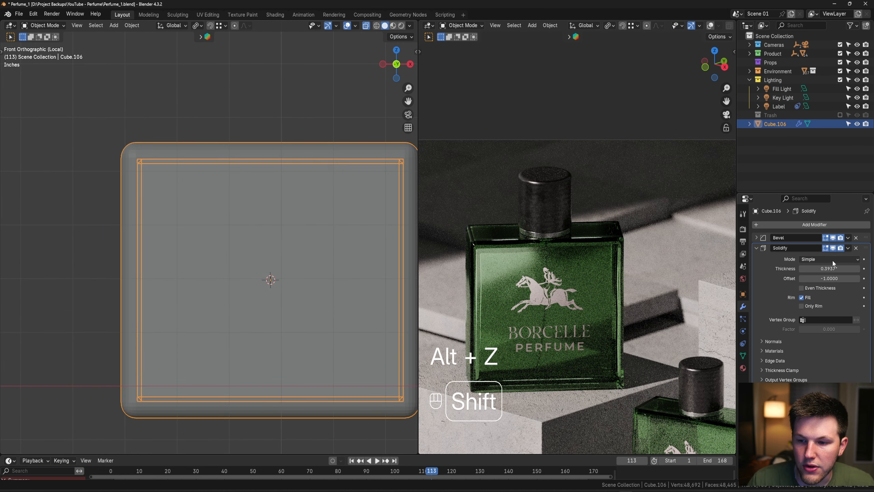
drag(865, 248, 866, 237)
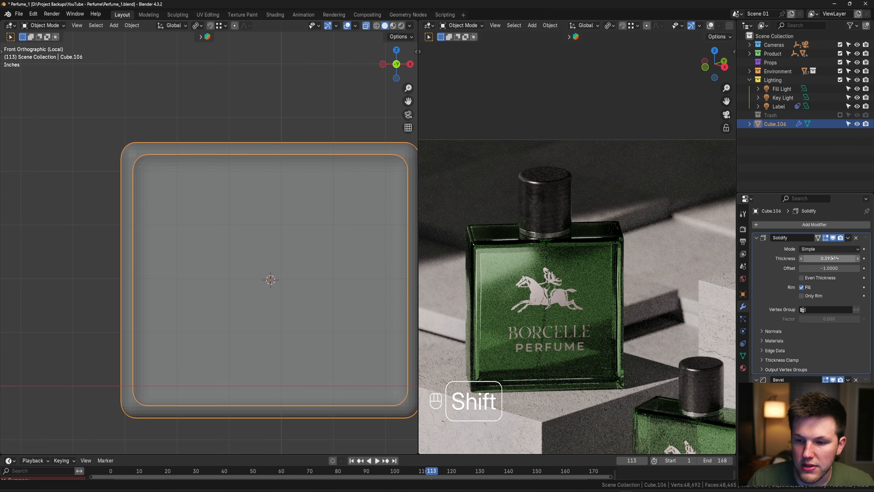
Set the Solidify thickness to 0.2094" and apply both the Solidify and Bevel modifiers to the cube
shift+drag(829, 258, 811, 258)
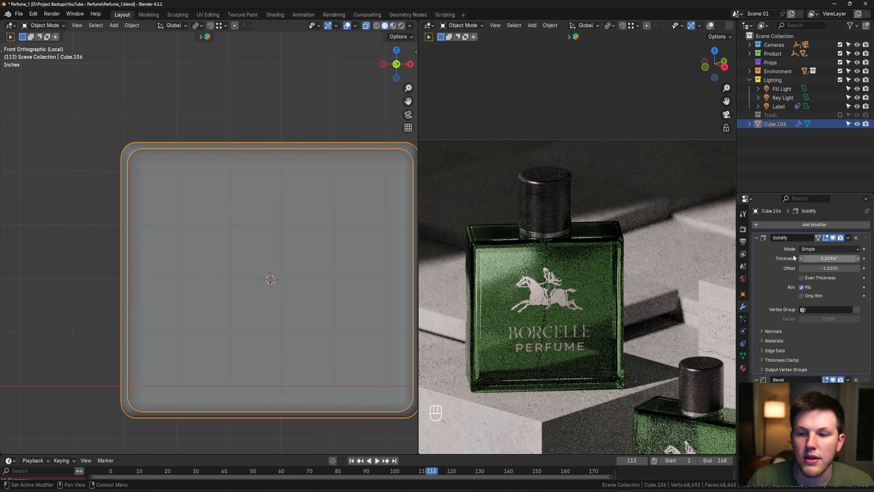
scroll(256, 182, down, 4)
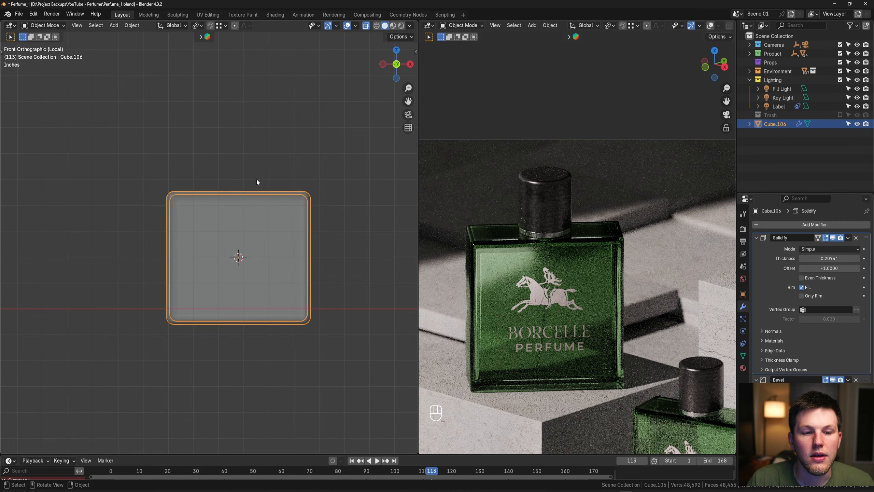
click(756, 238)
key(ctrl+a)
key(ctrl+a)
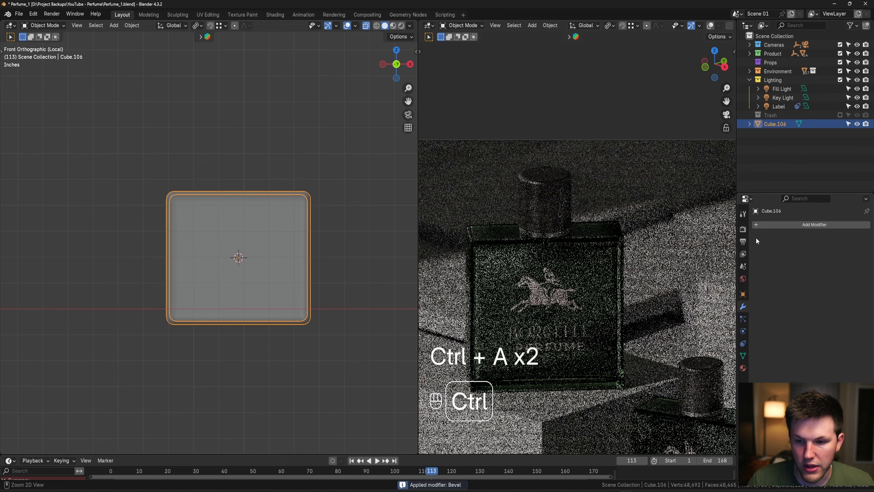
Turn X-ray off and show the Face Orientation overlay on the bottle body
middle_drag(242, 210, 262, 231)
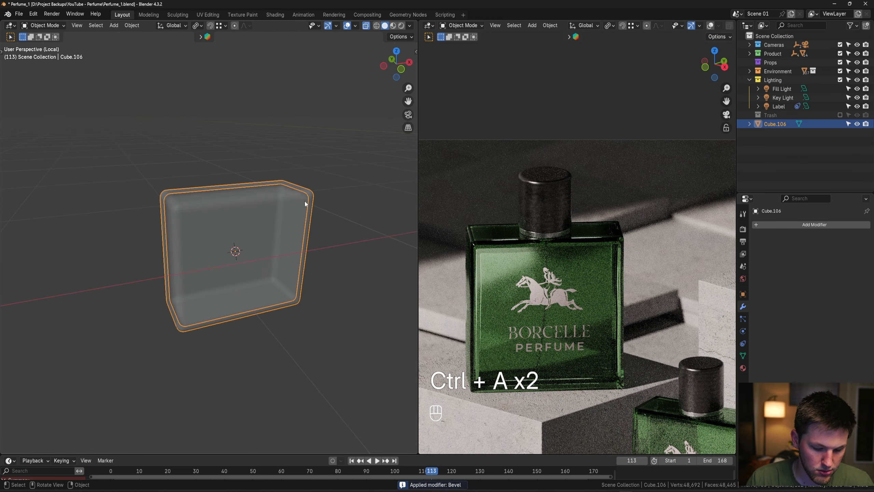
key(alt+z)
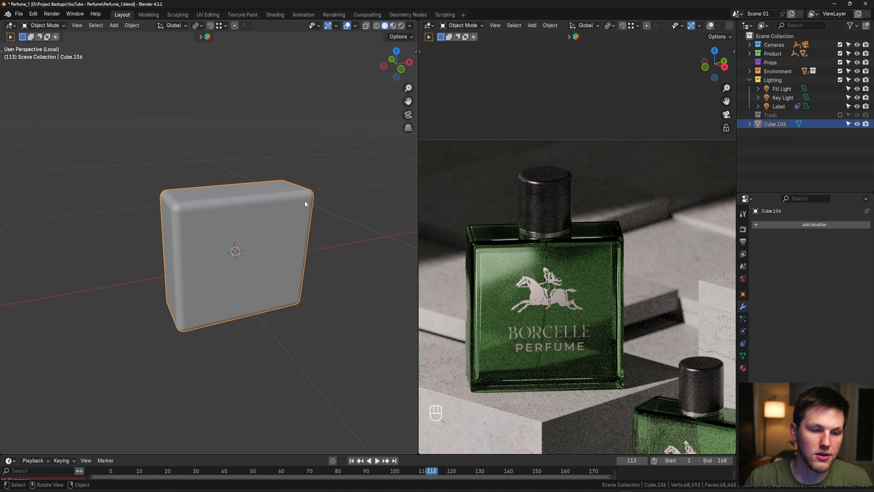
click(355, 28)
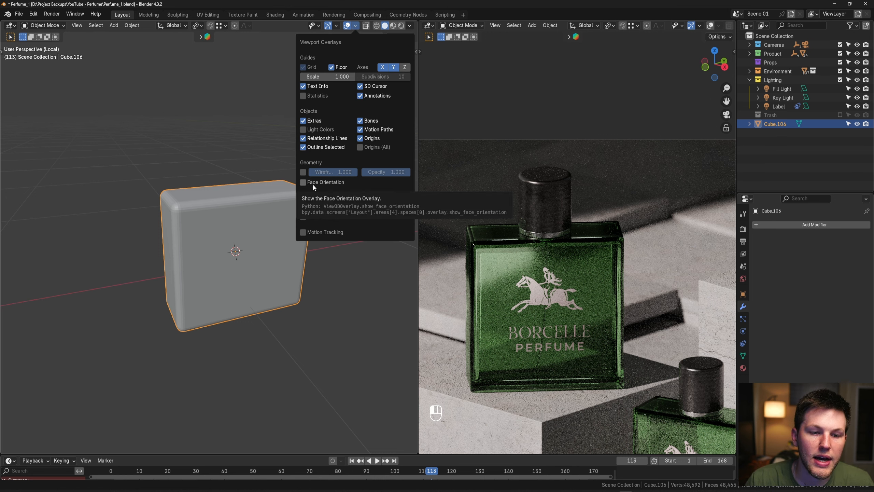
key(Escape)
key(q)
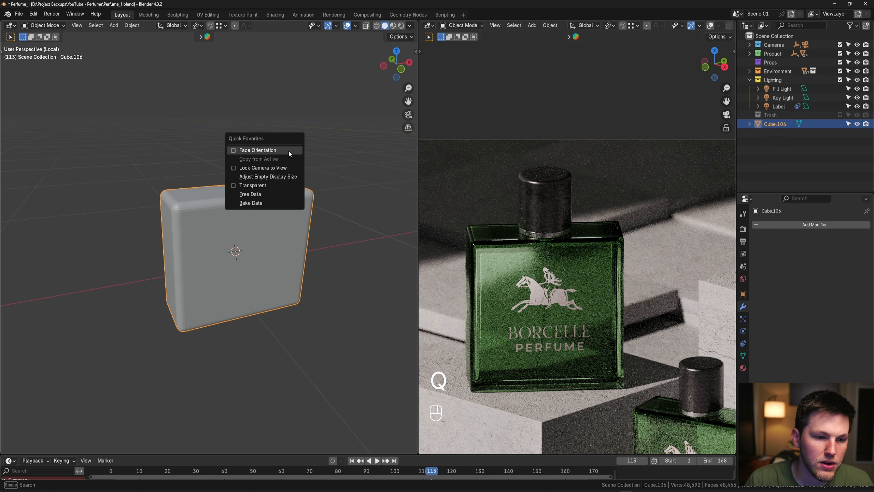
click(288, 151)
middle_drag(255, 169, 259, 171)
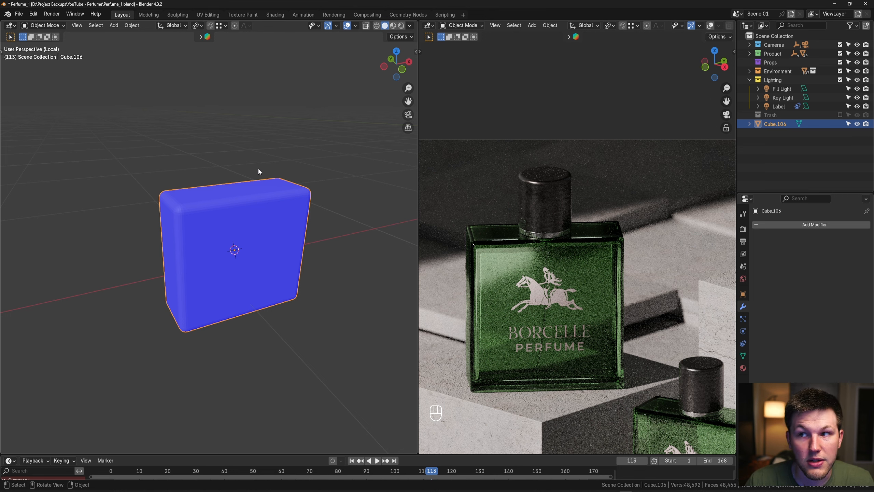
scroll(227, 167, up, 2)
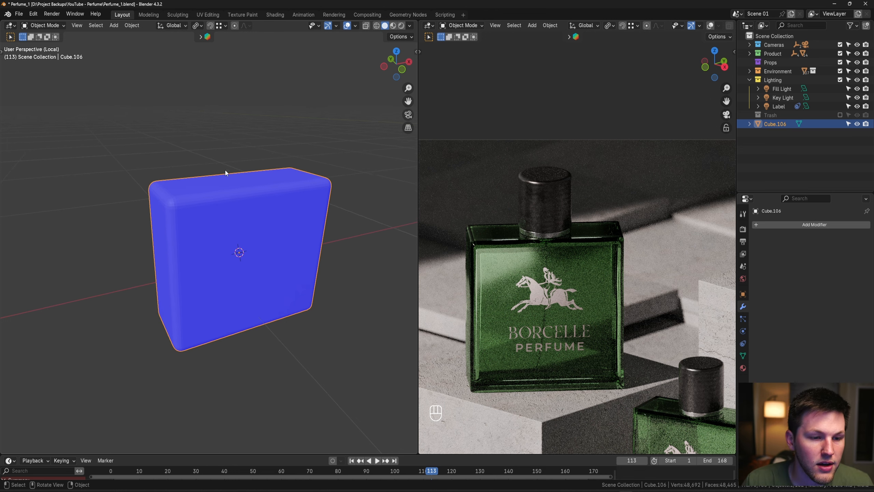
middle_drag(239, 202, 224, 200)
scroll(217, 192, up, 3)
scroll(212, 188, down, 2)
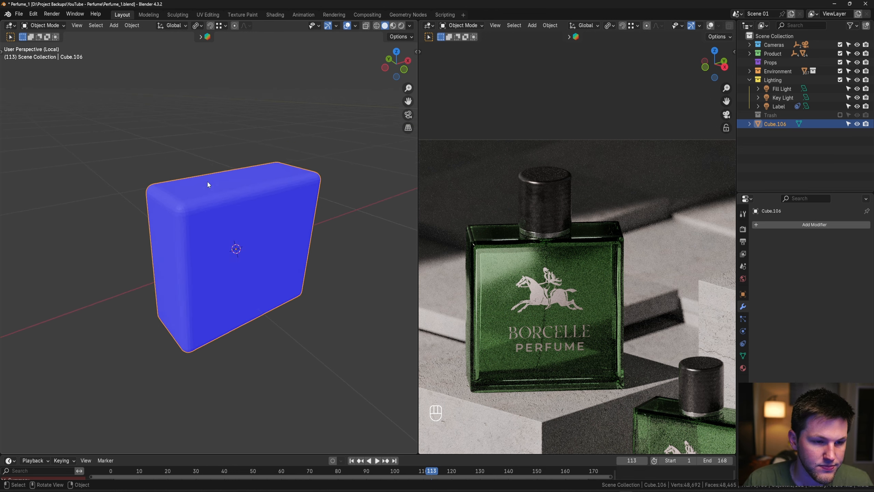
Hide the bottle's linked outer shell in Edit Mode to inspect the face orientation of the inner shell
key(Tab)
key(l)
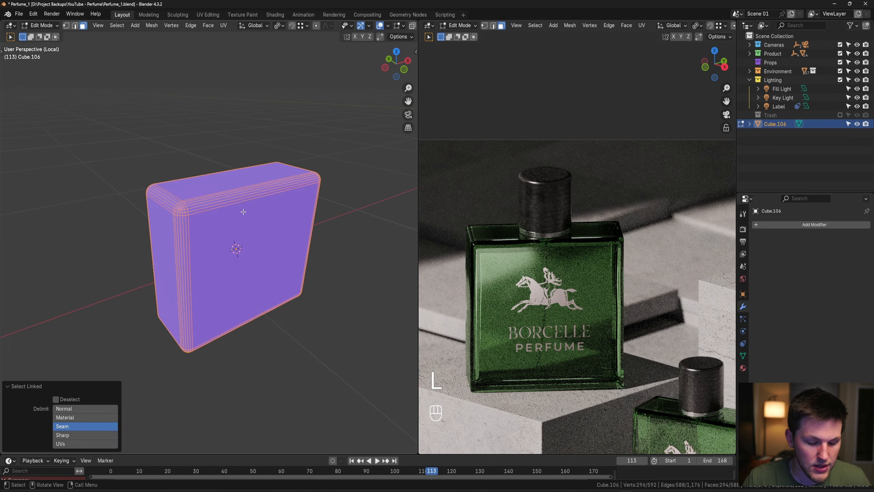
key(h)
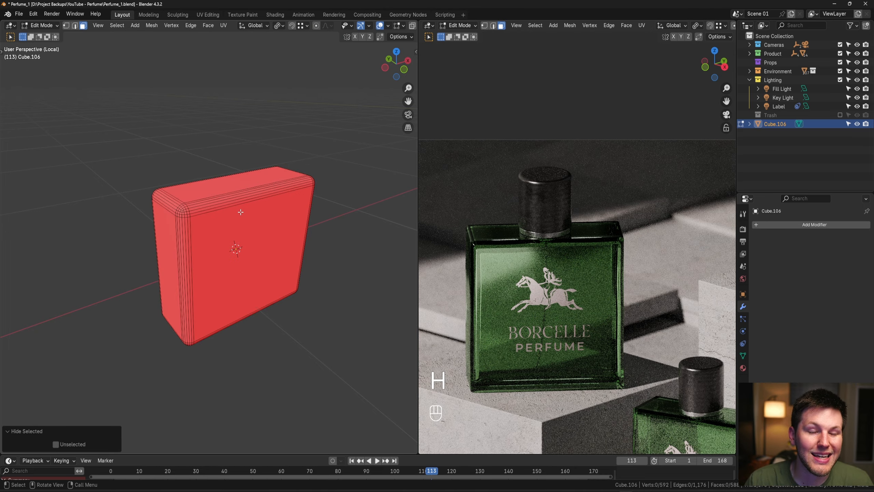
scroll(233, 218, up, 5)
middle_drag(233, 218, 261, 223)
scroll(267, 216, up, 3)
scroll(293, 216, down, 6)
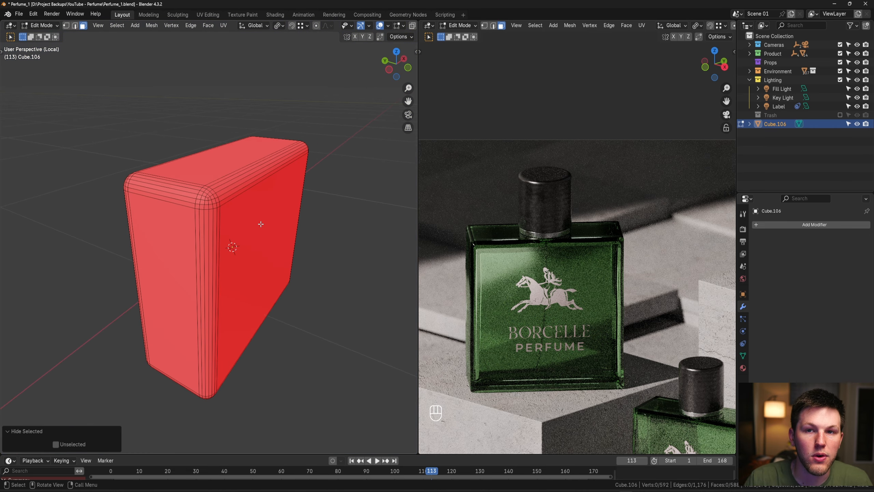
Flip the normals of the whole inner shell and reveal the hidden outer shell
key(a)
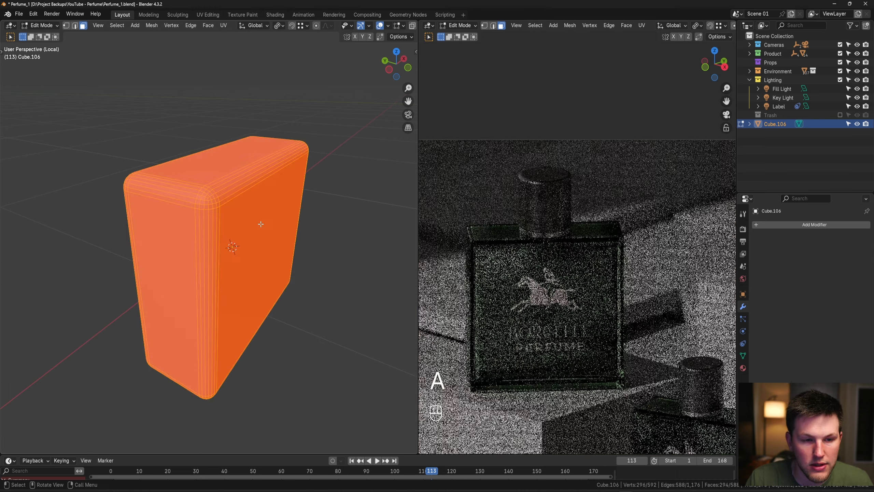
key(alt+n)
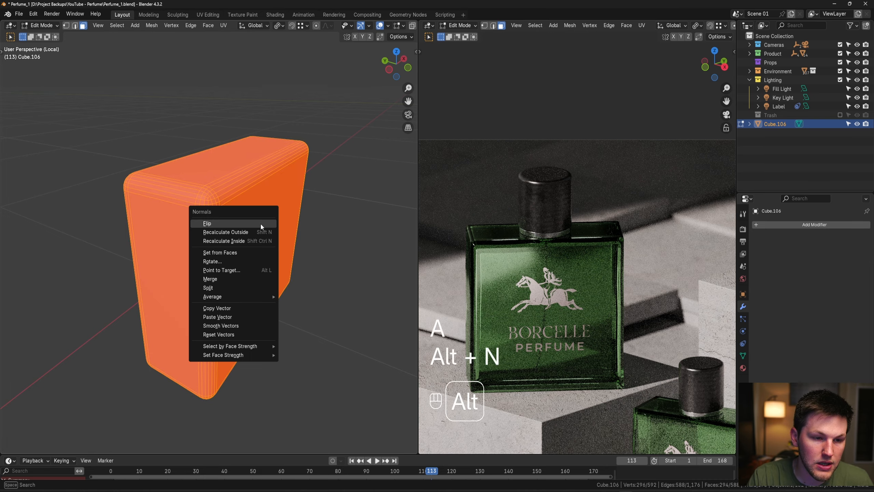
click(260, 223)
scroll(265, 221, down, 3)
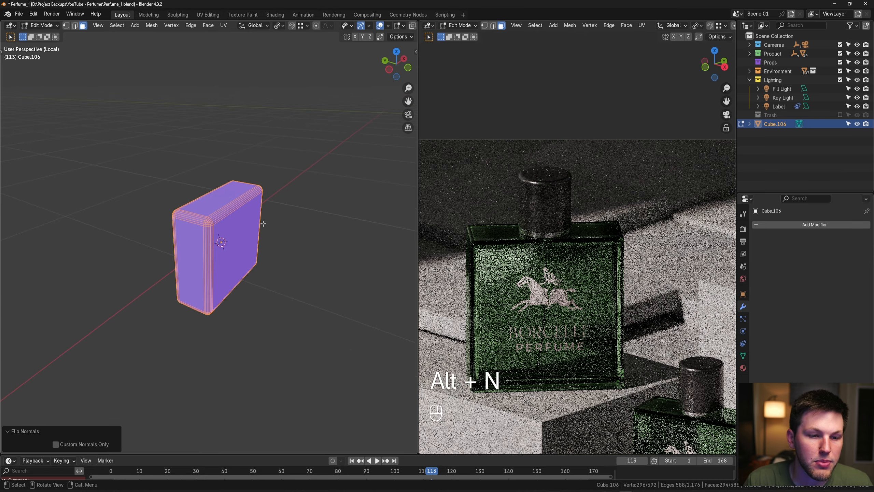
key(alt+h)
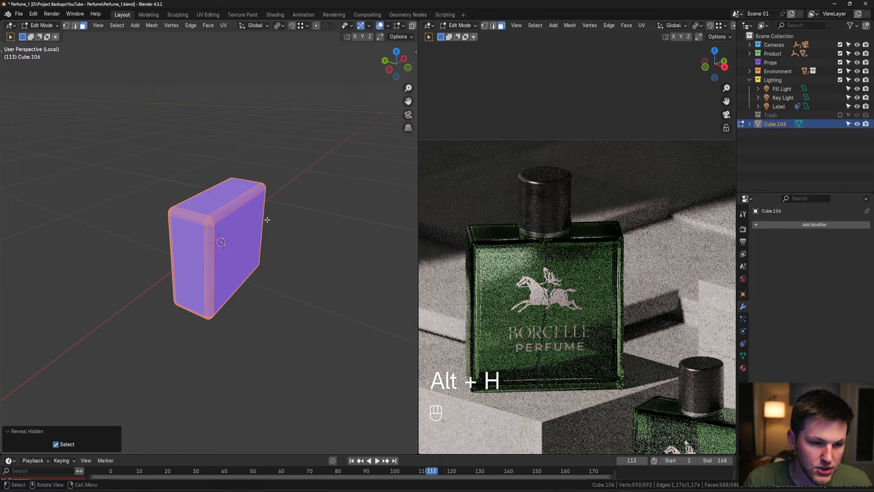
Try moving the linked outer shell away from the inner shell to check that they are separate
middle_drag(267, 220, 248, 215)
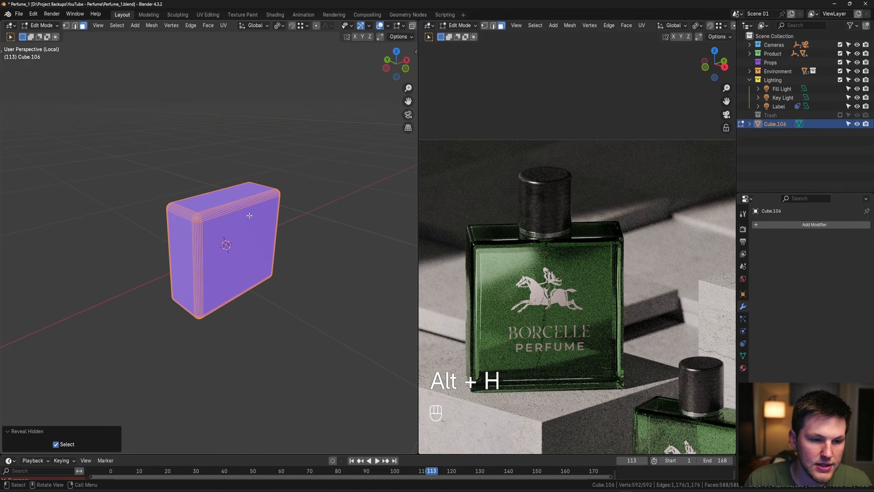
key(h)
key(alt+h)
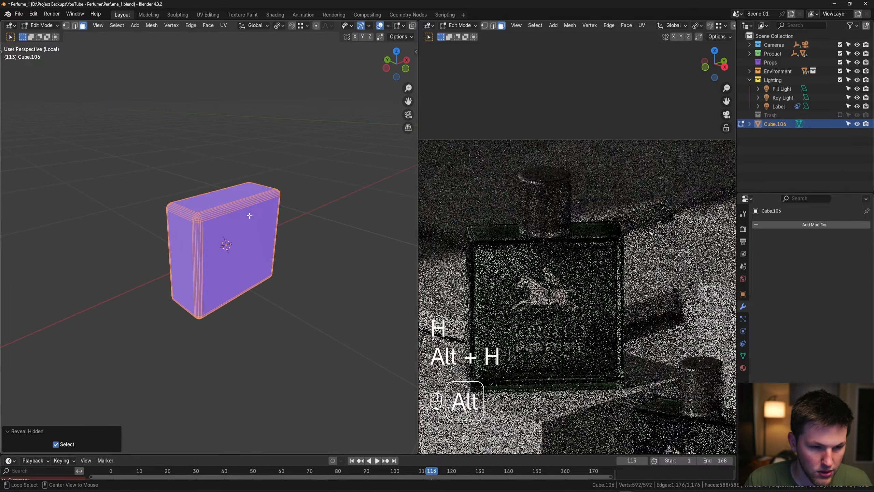
click(220, 207)
key(l)
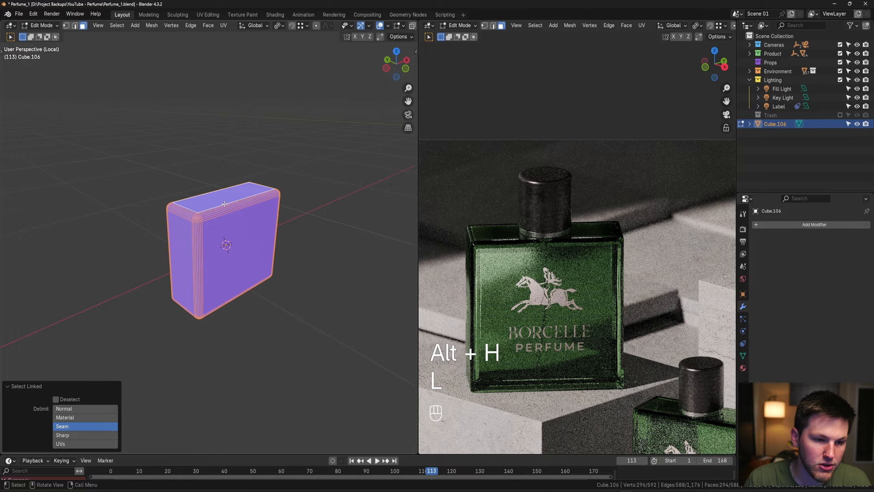
scroll(220, 208, up, 3)
key(g)
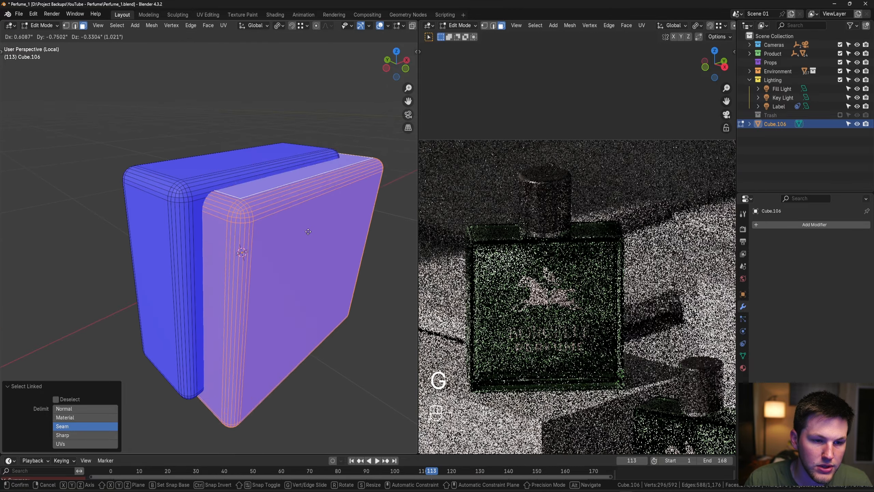
right_click(279, 220)
scroll(296, 212, down, 5)
click(307, 207)
scroll(307, 206, up, 3)
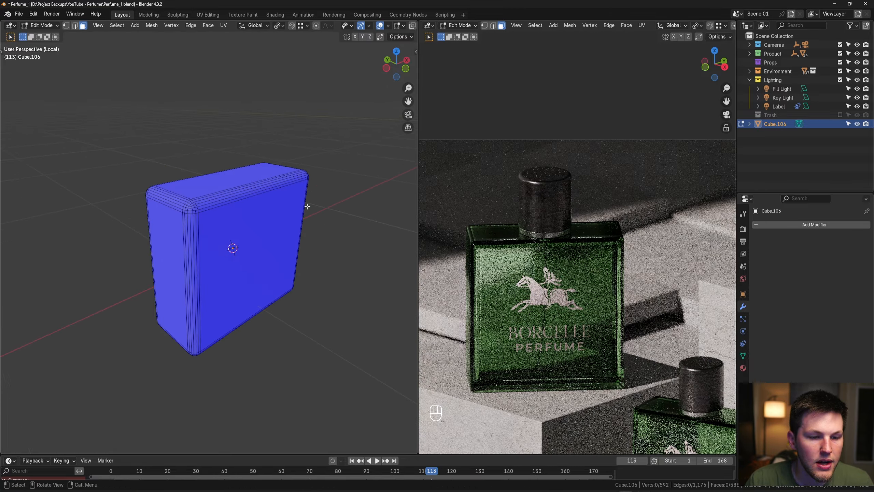
Hide the linked outer shell and duplicate the inner shell in place
click(238, 192)
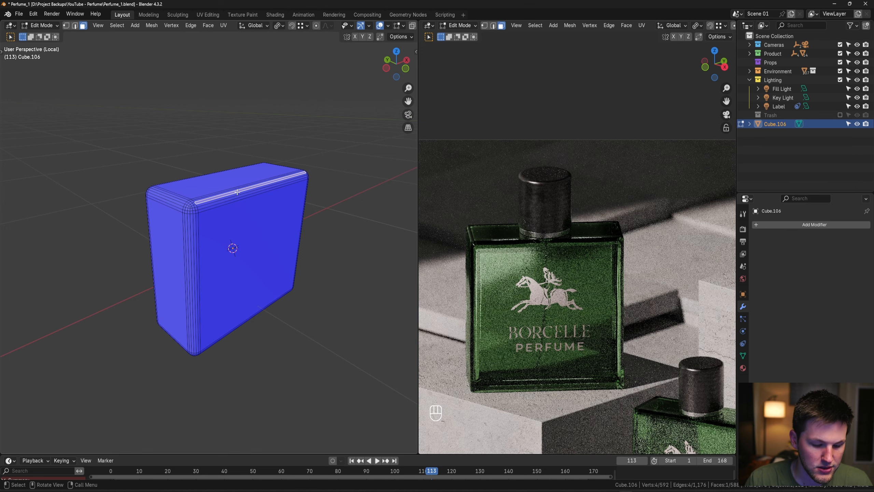
key(l)
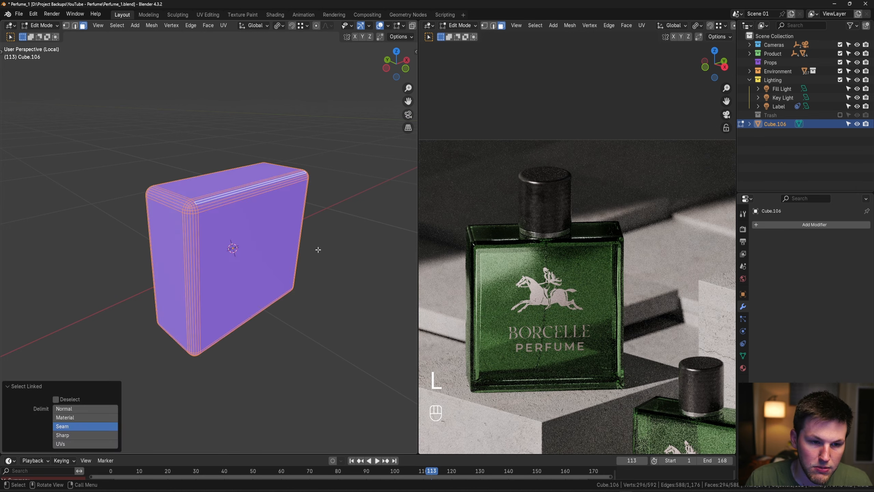
key(h)
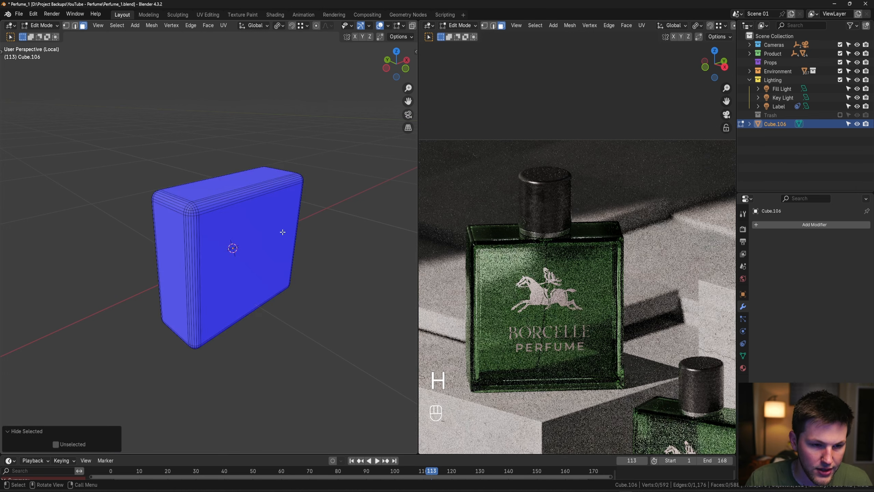
click(217, 199)
key(l)
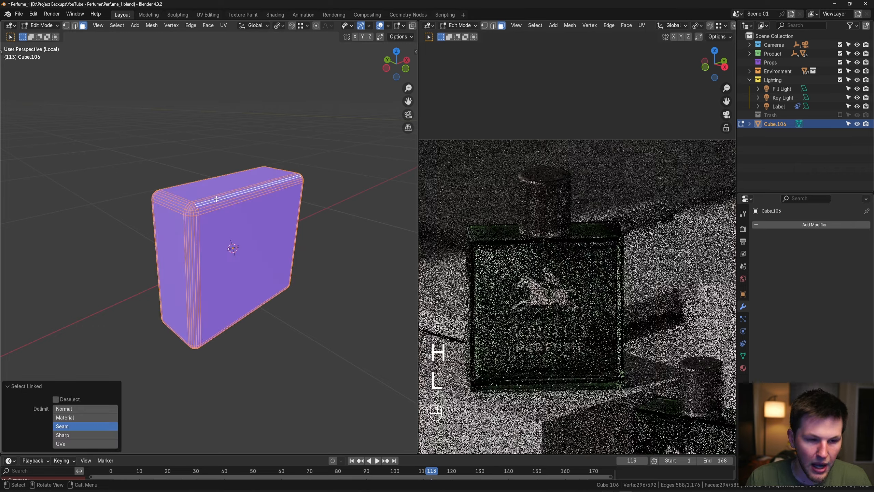
key(shift+d)
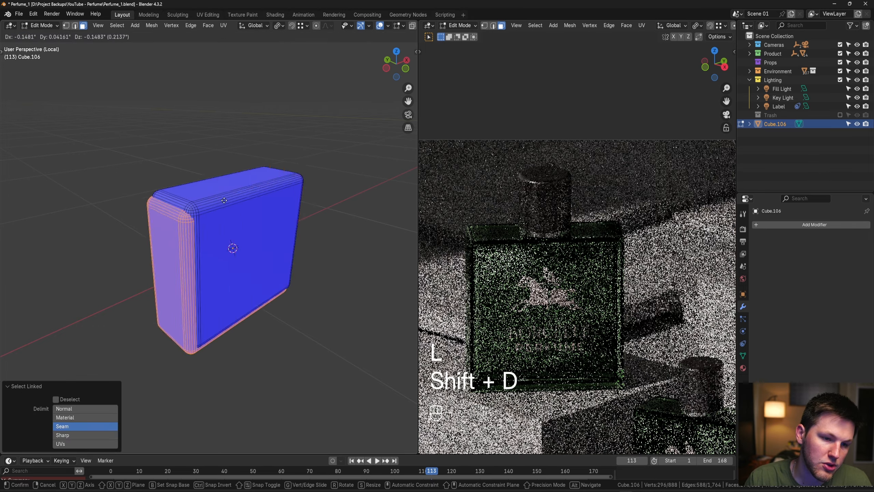
right_click(244, 200)
scroll(298, 208, up, 1)
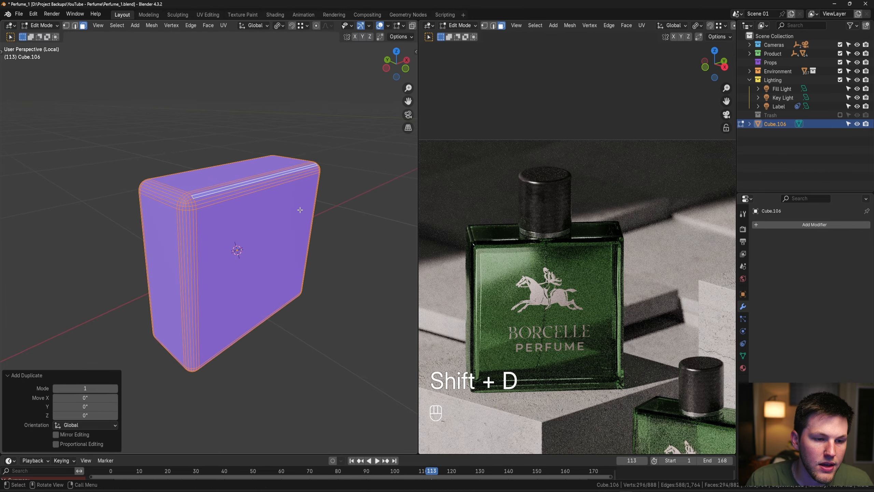
Scale the duplicated inner shell up uniformly by 1.015 and separate it into its own object
key(g)
right_click(305, 235)
key(s)
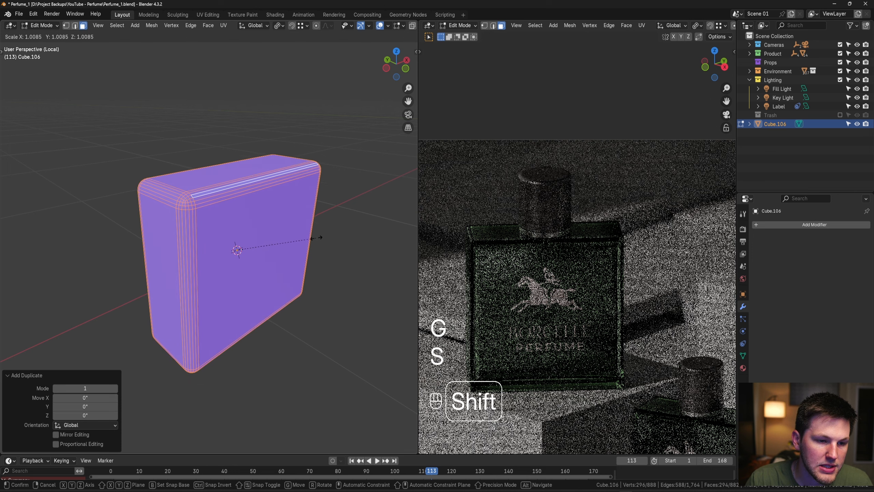
click(320, 238)
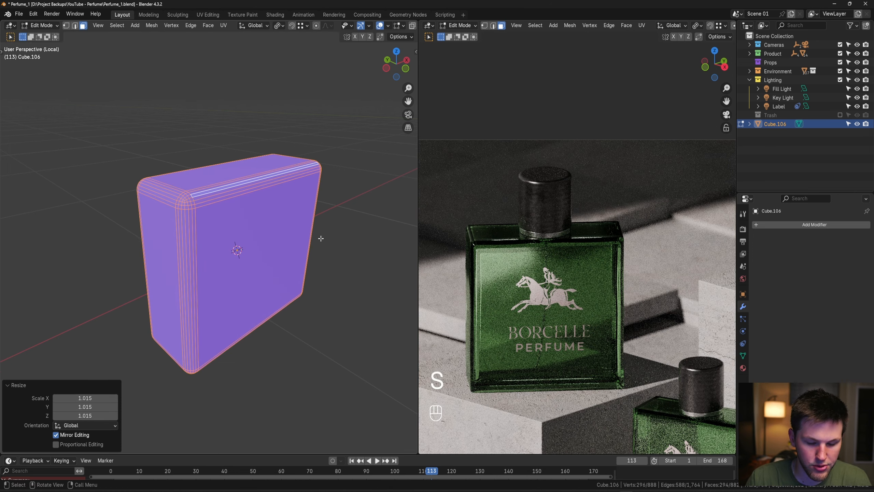
key(p)
click(312, 218)
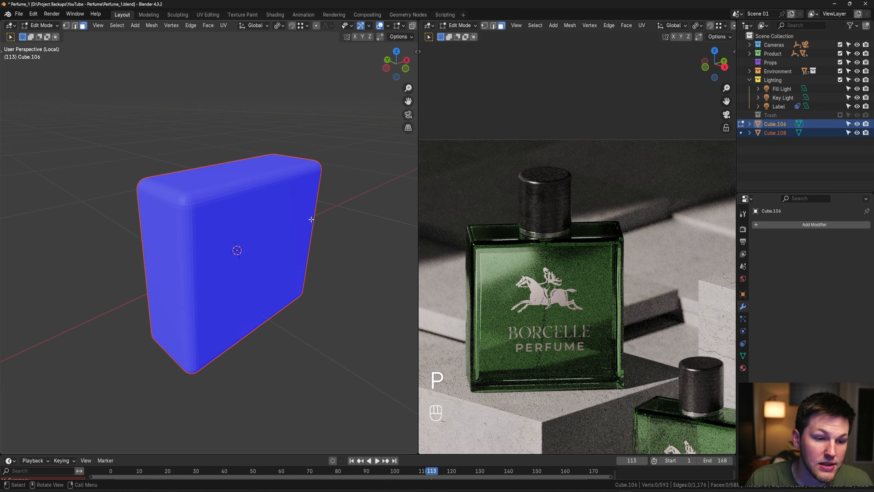
Select the separated shell in Object Mode and examine its overlap with the glass at the upper corner in the front view with X-ray
key(Tab)
click(284, 215)
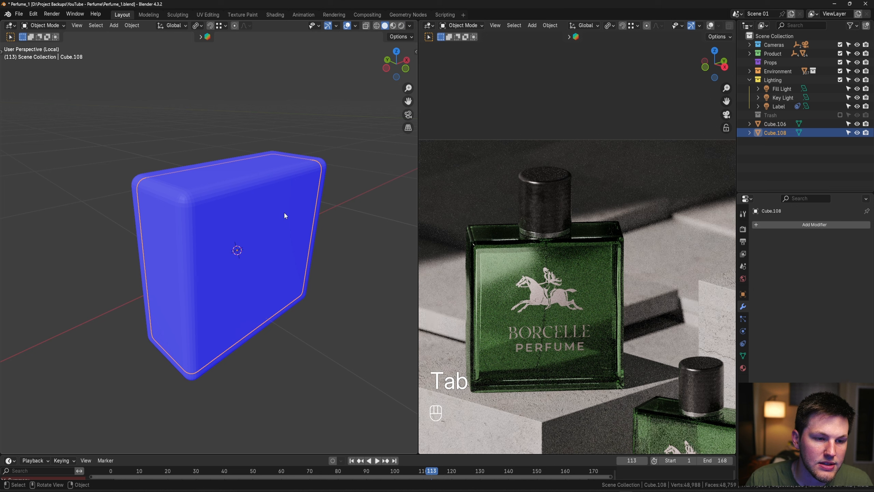
key(KP_1)
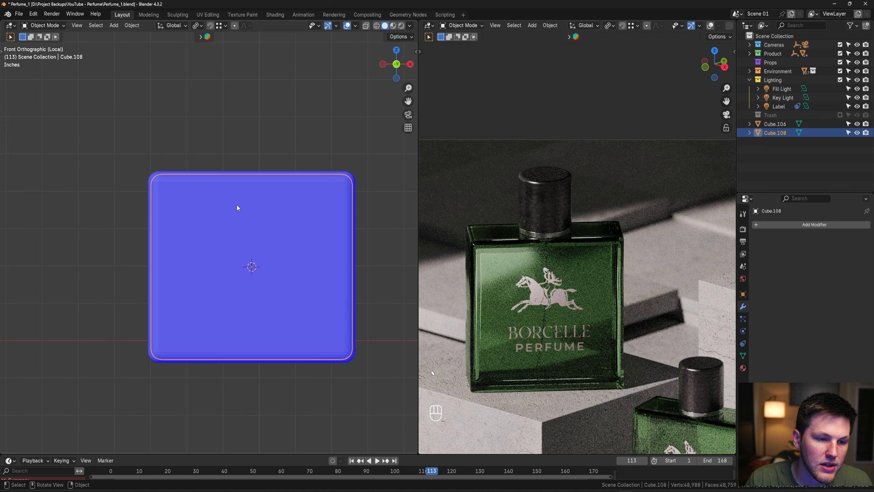
key(alt+z)
shift+middle_drag(213, 212, 246, 236)
scroll(241, 231, up, 4)
shift+middle_drag(189, 204, 267, 211)
scroll(255, 232, up, 6)
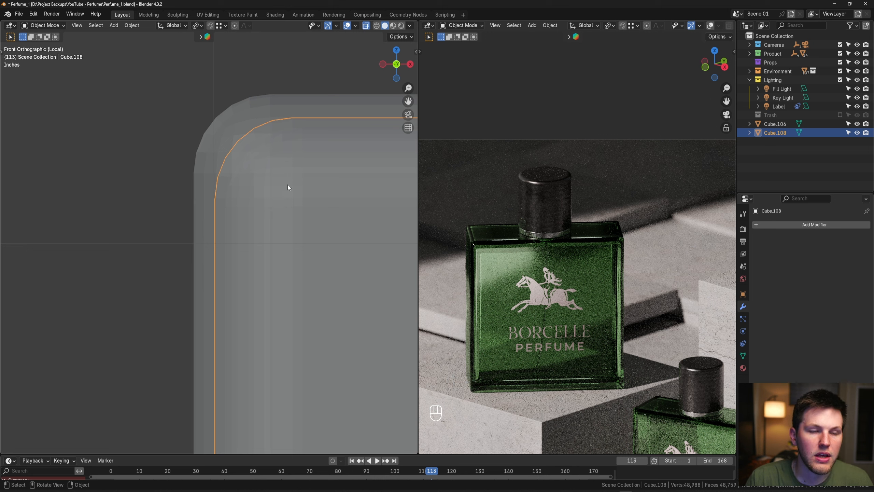
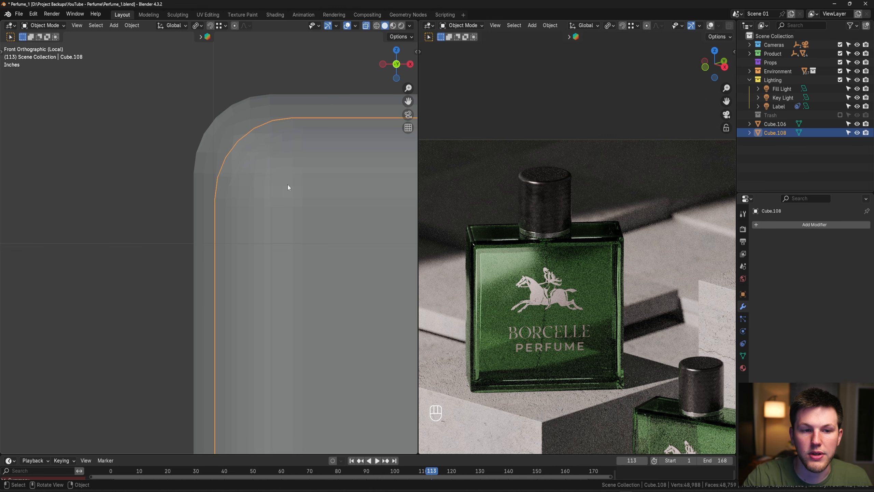
Give the liquid object a new Principled BSDF material and set its transmission weight to 1
scroll(254, 191, down, 8)
scroll(248, 209, down, 6)
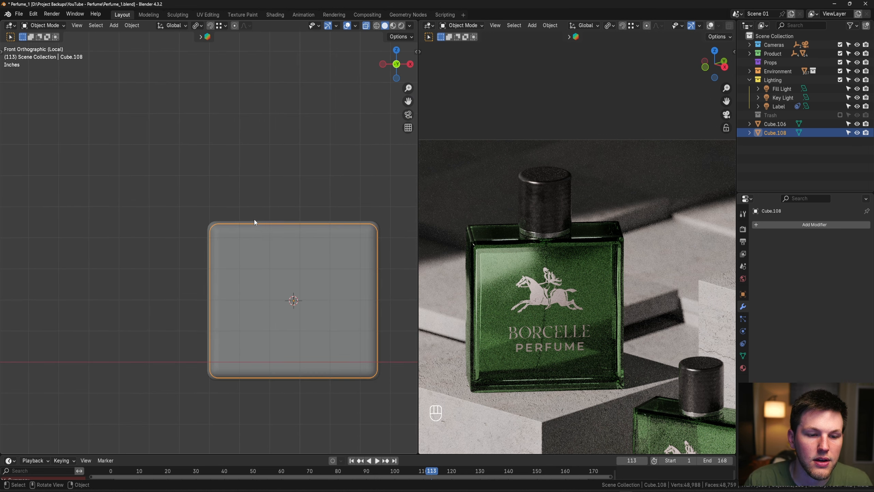
middle_drag(348, 246, 234, 237)
scroll(234, 229, up, 4)
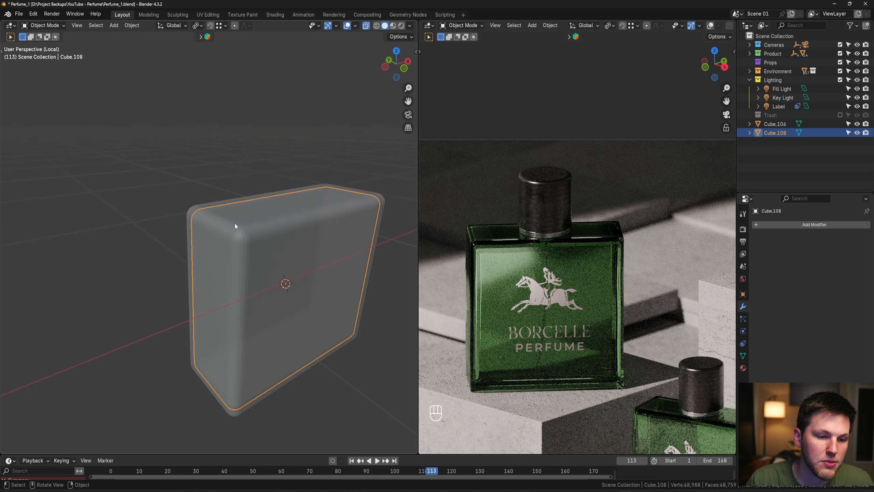
click(234, 222)
click(285, 282)
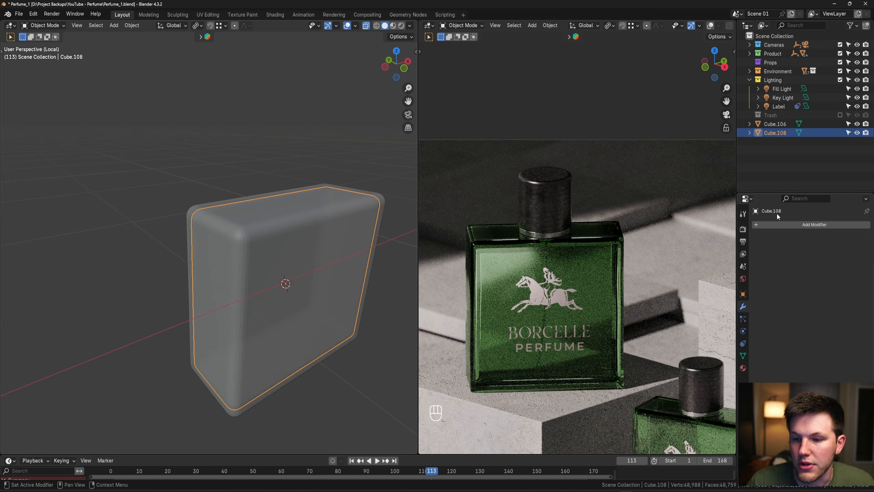
click(742, 368)
click(804, 289)
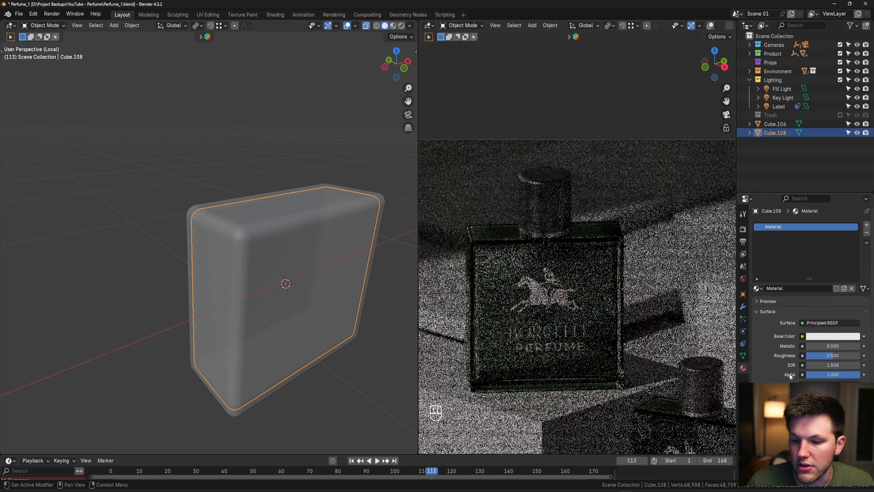
scroll(789, 373, down, 3)
click(814, 372)
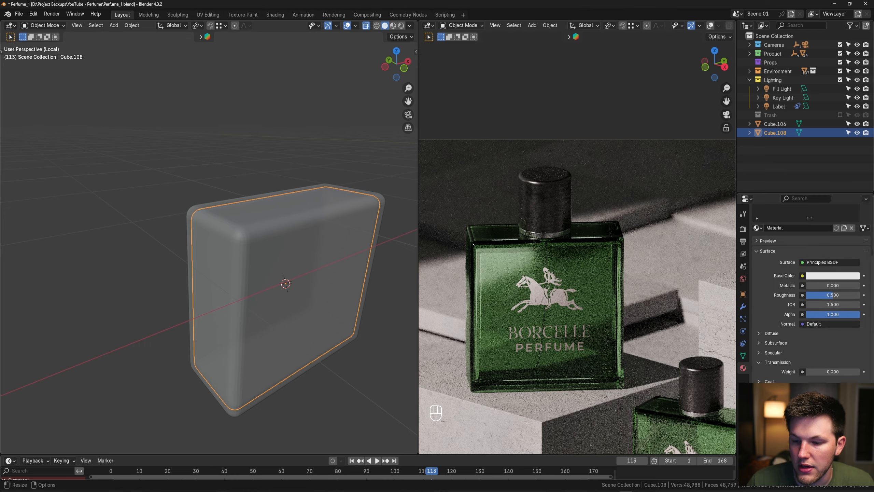
text(1)
key(Return)
Try an IOR of 1.333 for the liquid material
click(833, 304)
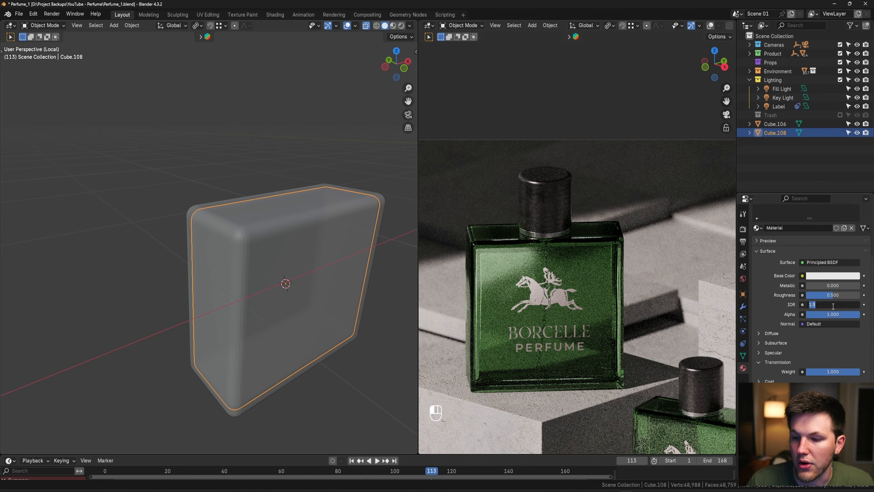
text(1.333)
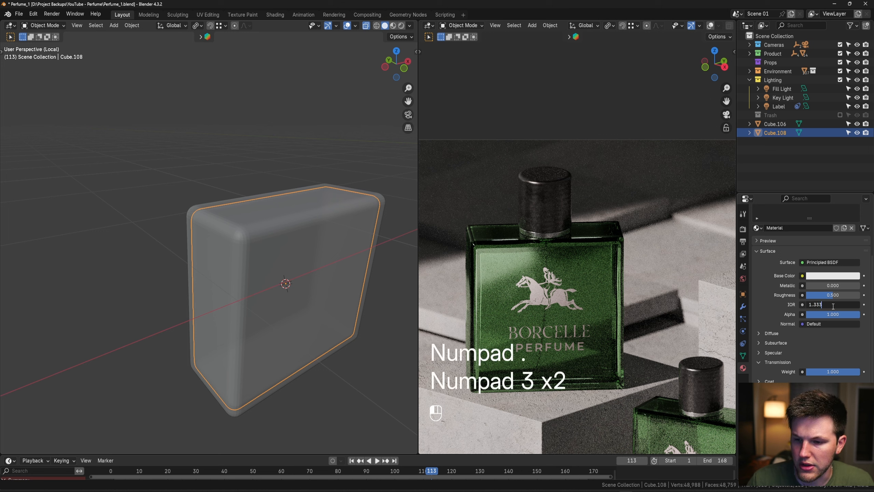
key(Escape)
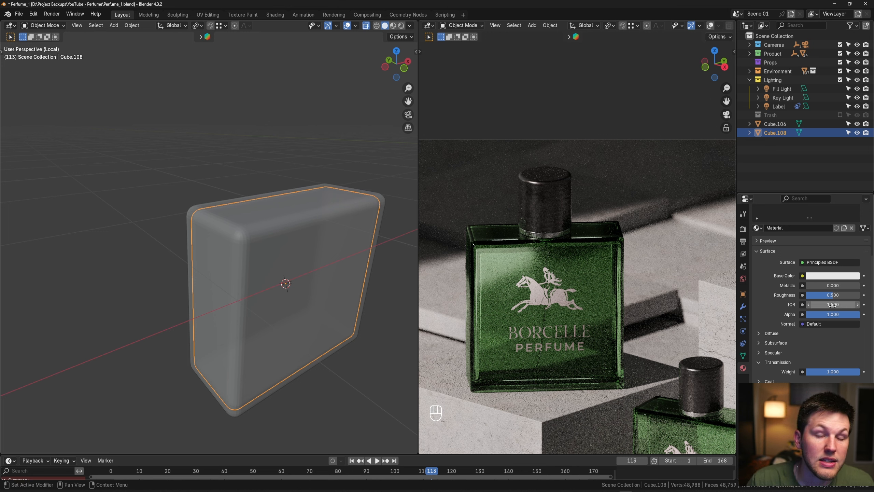
Select the top face of the glass body in Edit Mode and snap the 3D cursor to it
middle_drag(322, 240, 327, 179)
click(295, 231)
key(Tab)
key(3)
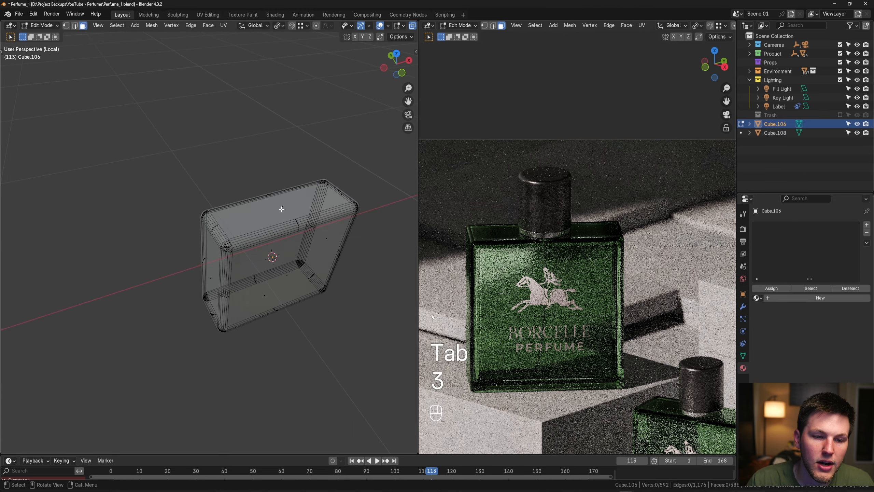
click(288, 210)
key(shift+s)
click(288, 250)
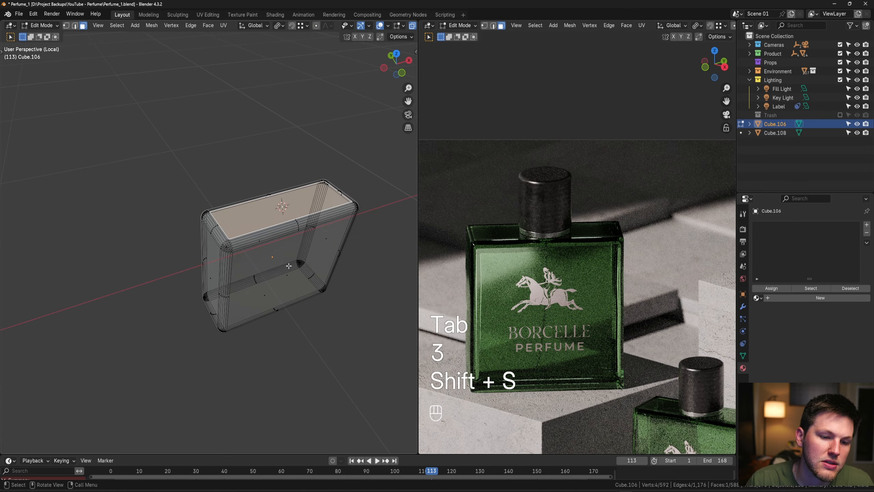
Add a cylinder at the 3D cursor in Object Mode and scale its mesh down to cap size in the front view
key(Tab)
key(shift+a)
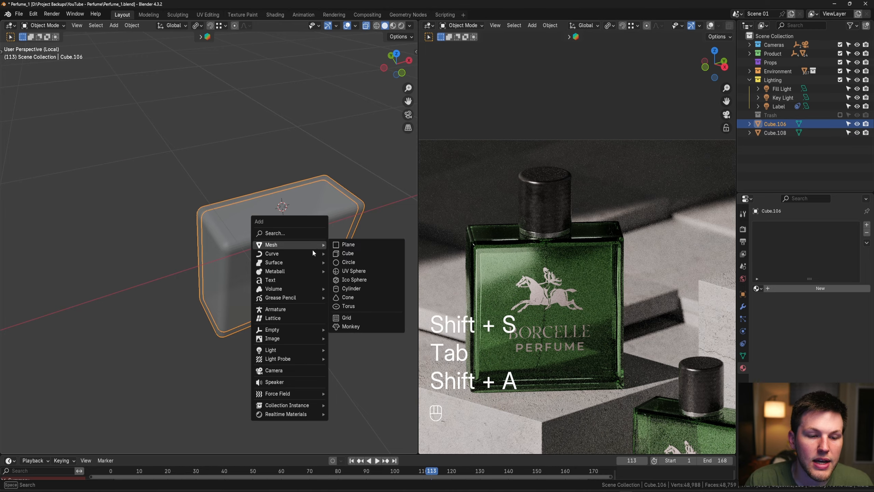
click(361, 280)
key(KP_1)
key(Tab)
key(s)
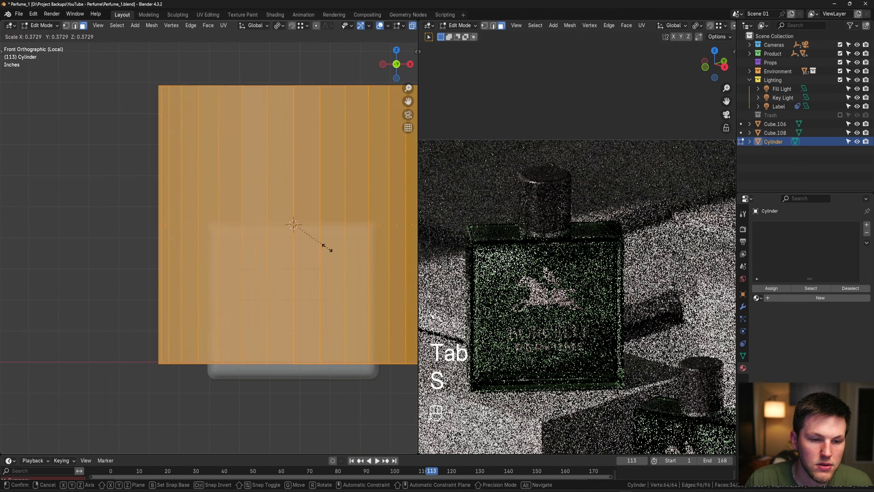
click(293, 226)
Move the cap cylinder up along Z onto the bottle and enlarge its mesh slightly
key(Tab)
key(g)
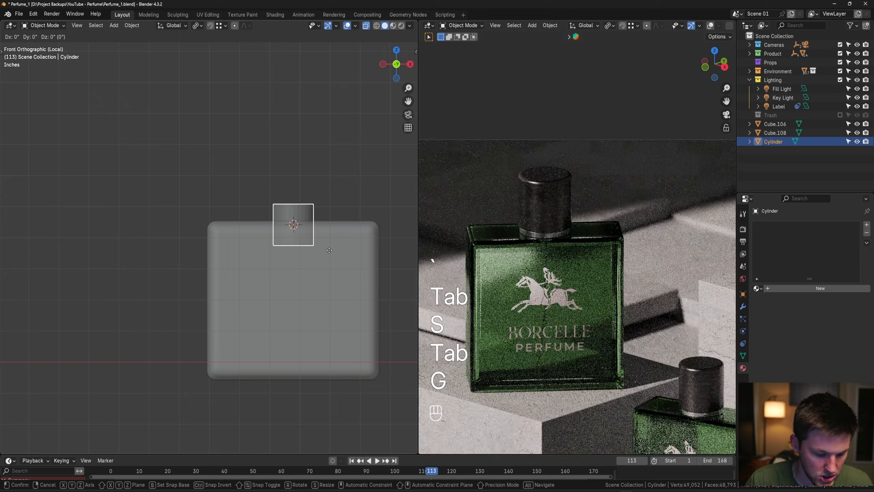
mouse_move(329, 250)
middle_down()
mouse_move(328, 224)
mouse_move(317, 242)
middle_up()
click(328, 221)
key(Tab)
key(s)
click(326, 239)
key(Tab)
Raise the cap cylinder about 0.157 inches along Z to leave a narrow gap above the bottle in the front view
key(grave)
key(grave)
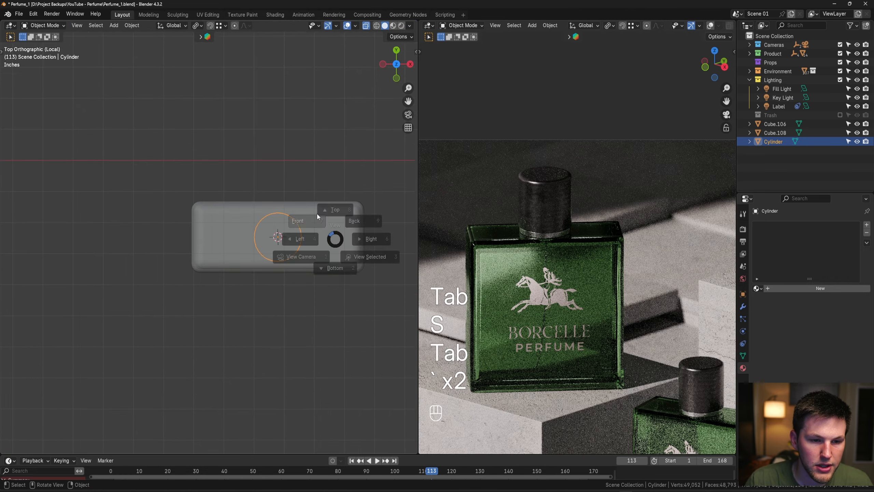
scroll(328, 216, up, 2)
key(g)
middle_click(332, 217)
click(331, 211)
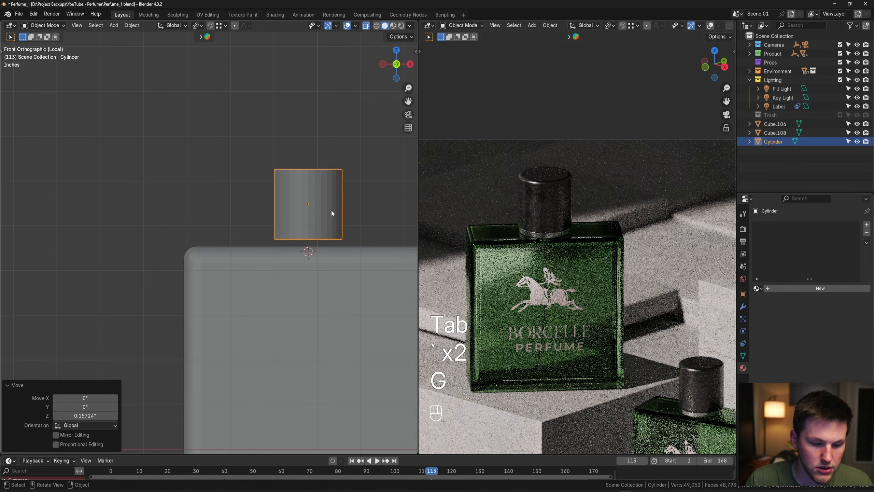
Duplicate the cap about 0.87 inches downward and flatten the copy along Z into a thin collar between cap and bottle
key(shift+d)
middle_click(329, 238)
click(327, 250)
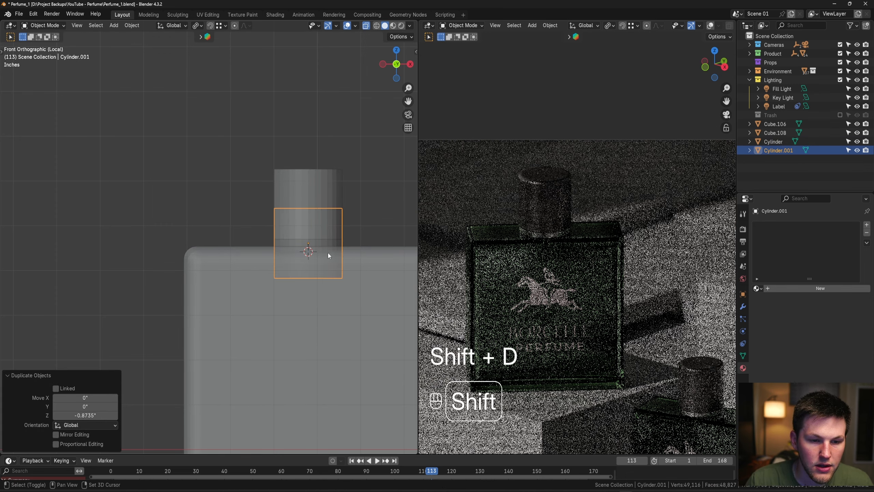
key(Tab)
key(s)
middle_click(375, 249)
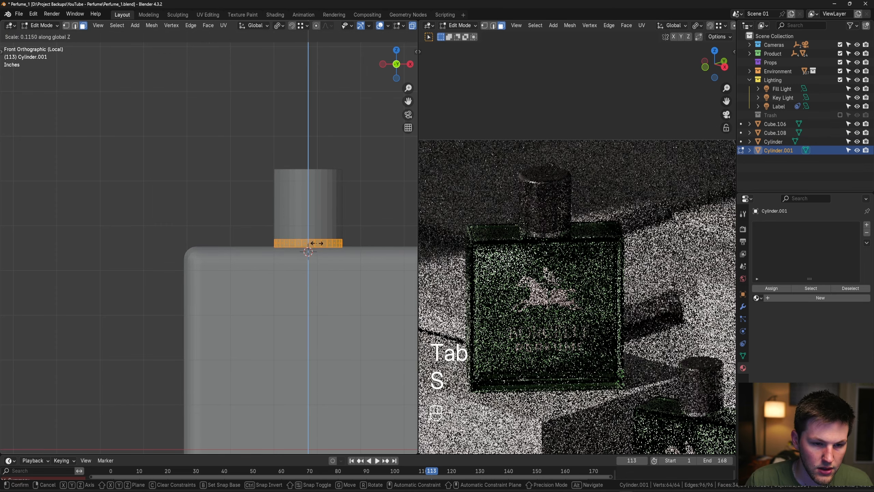
click(327, 245)
key(Tab)
Add a Bevel modifier to the cap cylinder with an amount of 0.25 inches
scroll(343, 237, down, 1)
shift+middle_drag(342, 237, 276, 225)
scroll(259, 204, up, 3)
click(259, 203)
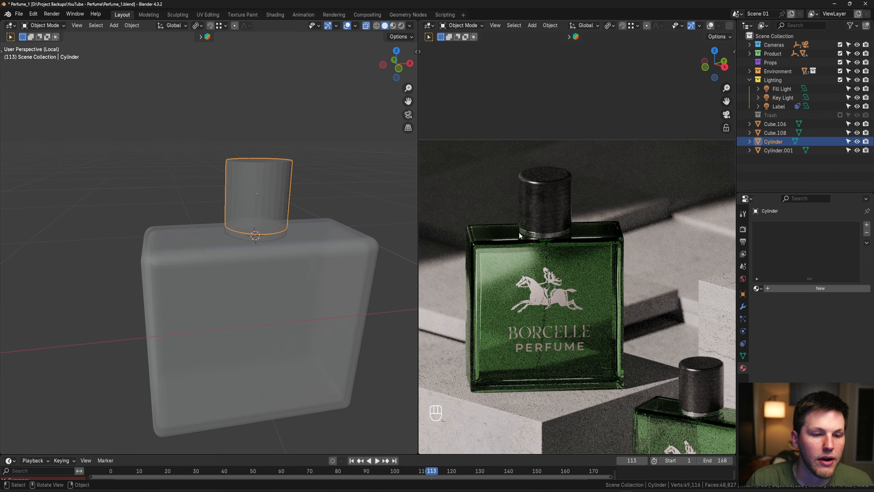
click(743, 306)
click(798, 224)
text(b)
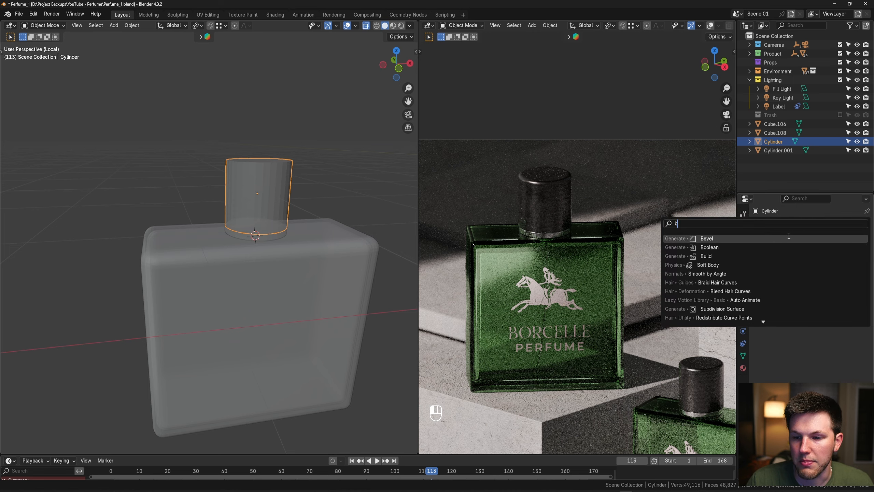
click(780, 240)
click(829, 267)
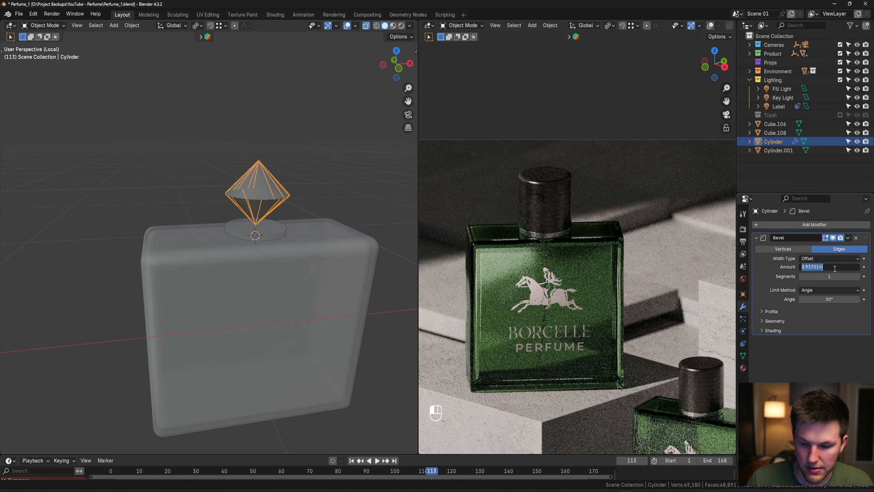
text(0.25)
key(Return)
Add a second Bevel modifier to the cap with an amount of 0.025 inches
middle_drag(77, 166, 272, 193)
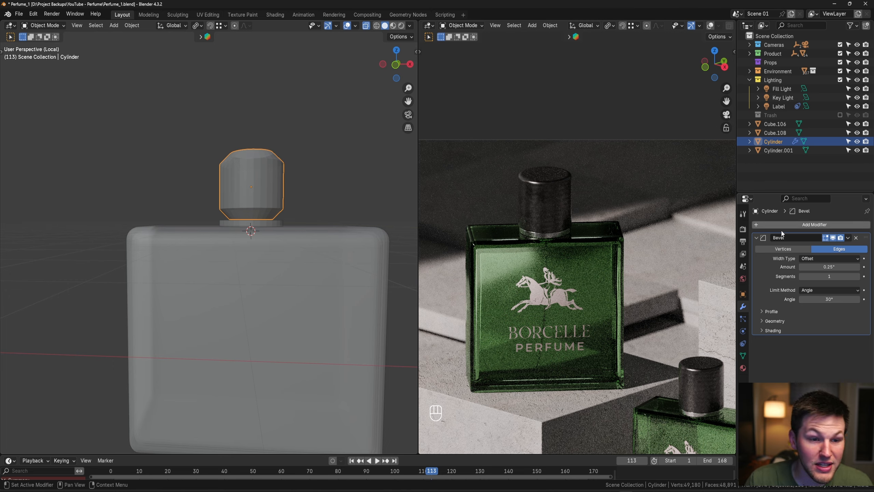
click(769, 224)
text(b)
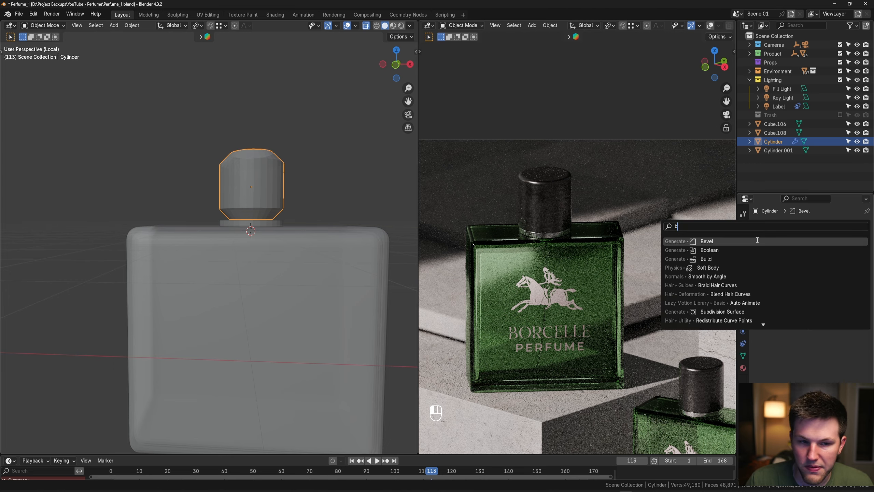
key(Return)
click(831, 277)
text(.025)
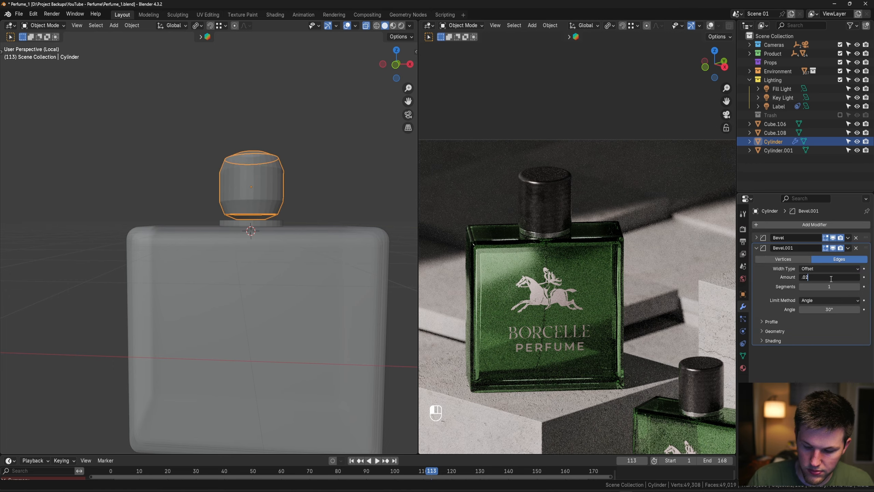
key(Return)
Shade the cap auto smooth, turn off X-ray and reselect the cap
right_click(275, 175)
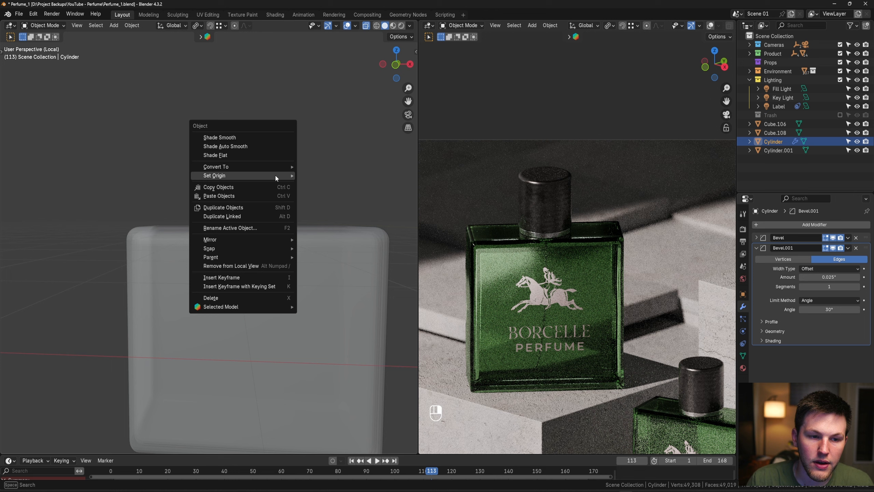
click(274, 146)
click(305, 167)
middle_drag(308, 168, 273, 205)
key(alt+z)
click(258, 197)
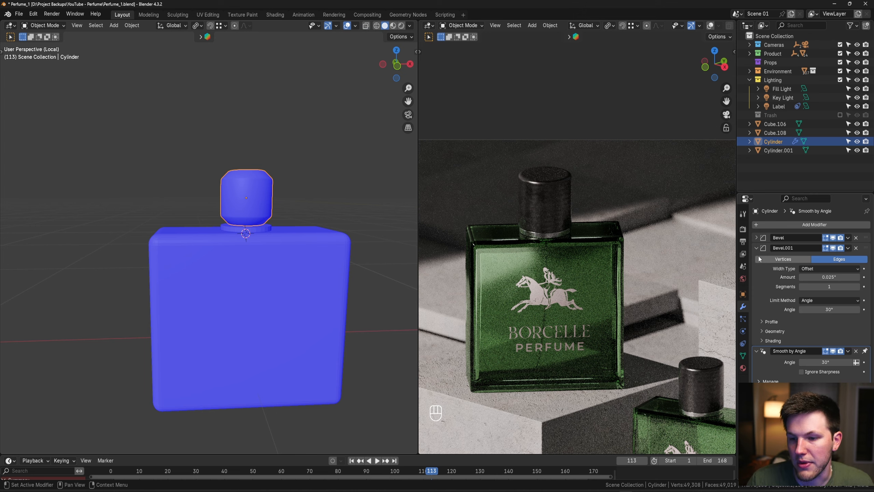
Remove the cap's second Bevel modifier and set the remaining bevel's amount to 0.01 inches
click(856, 248)
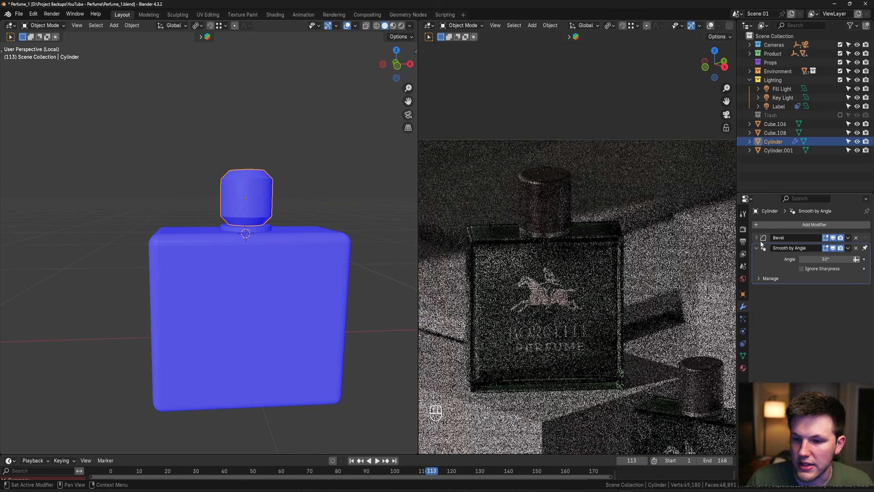
click(756, 237)
double_click(827, 265)
text(.0)
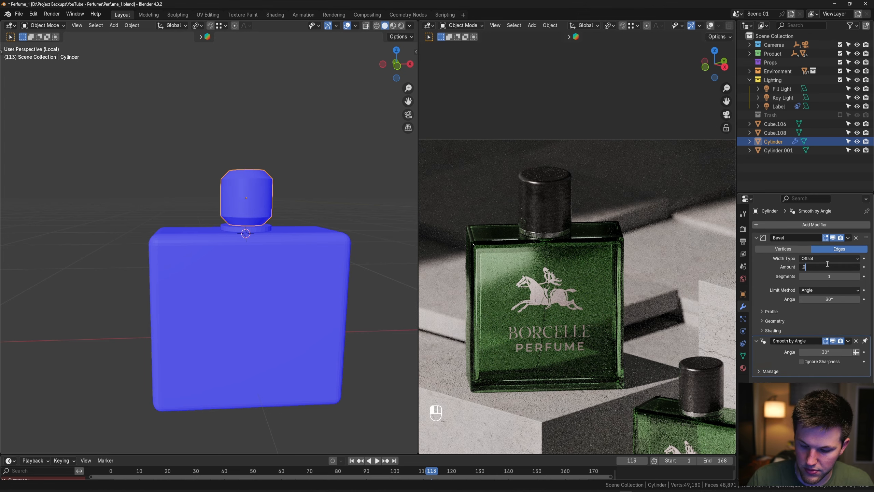
text(1)
key(Return)
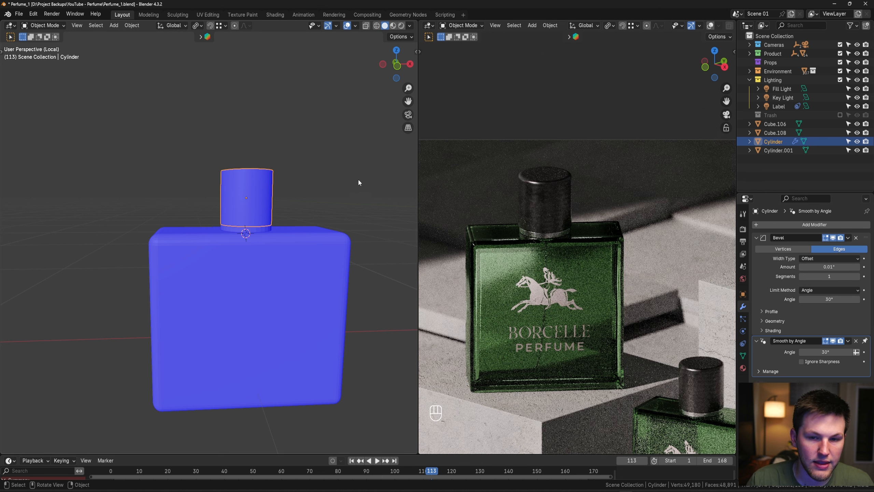
Turn off the face orientation overlay for the bottle model
middle_drag(312, 225, 322, 215)
key(q)
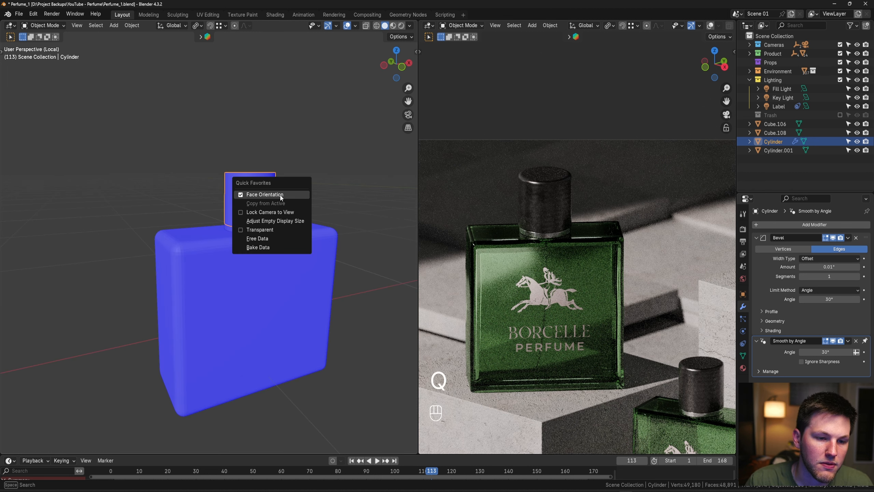
click(306, 195)
scroll(304, 196, down, 3)
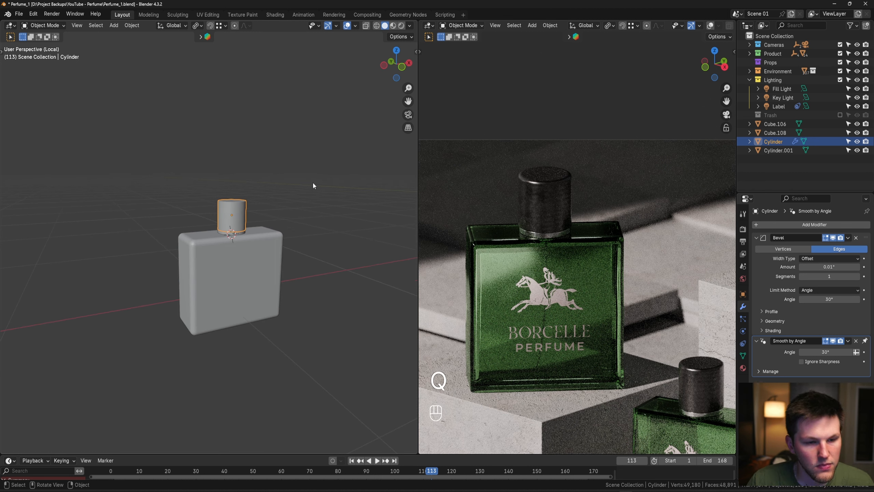
middle_drag(312, 186, 298, 207)
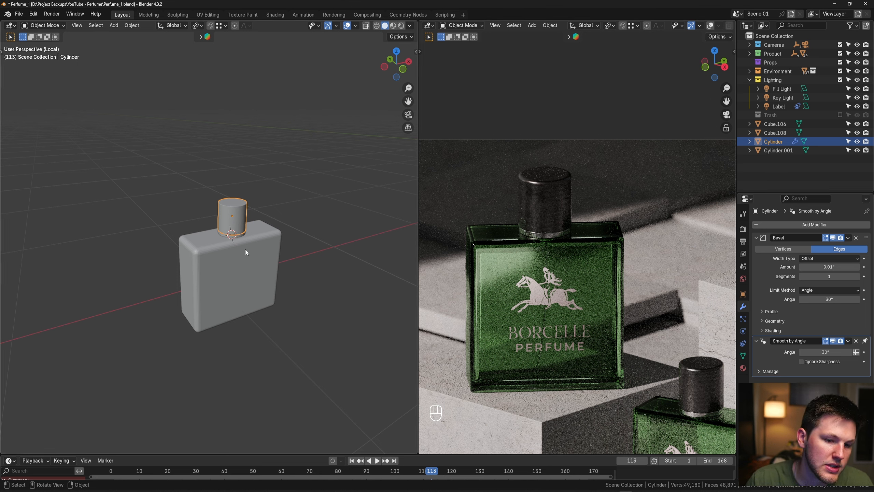
Delete the glass body, liquid, cap and collar objects and leave local view to return to the full scene
click(265, 239)
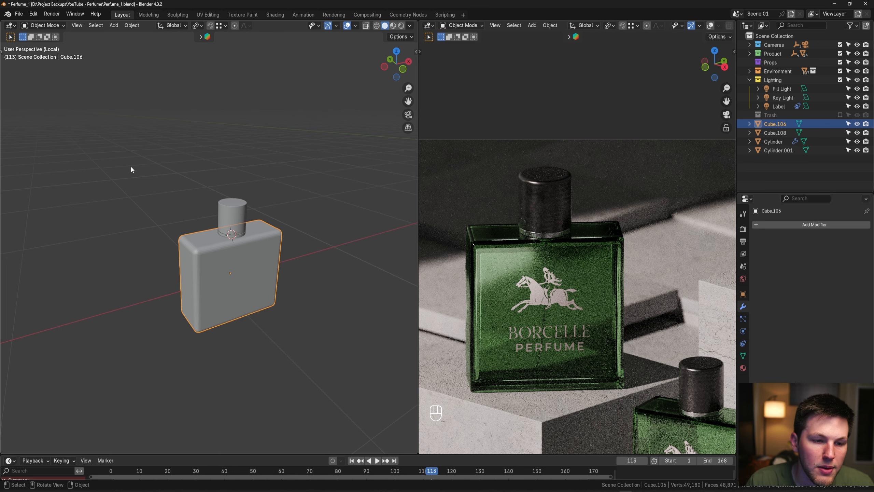
drag(131, 170, 294, 331)
key(x)
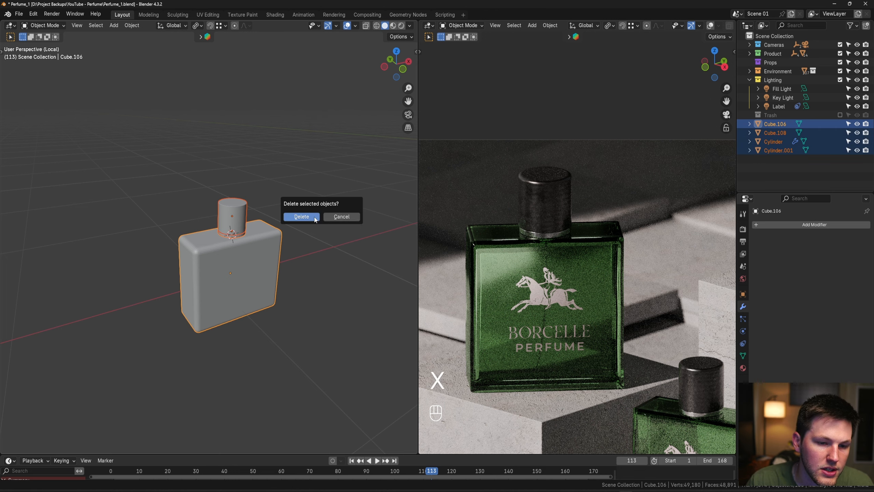
click(317, 217)
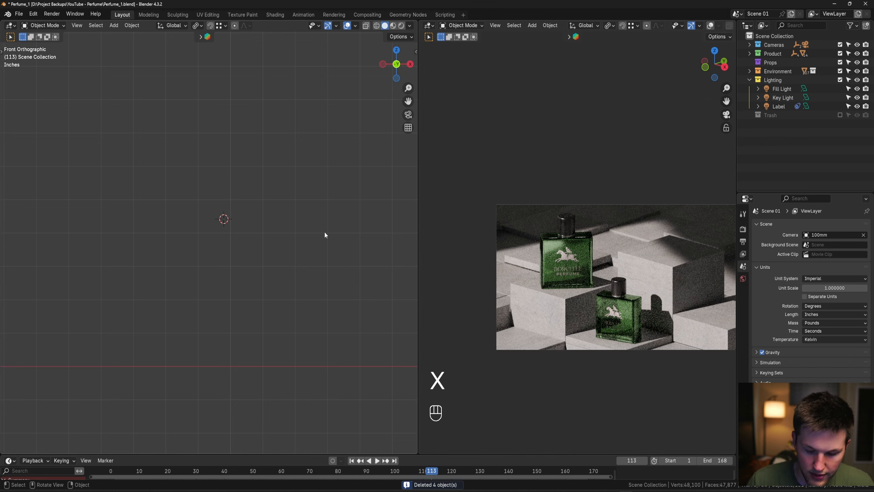
key(slash)
middle_drag(325, 232, 179, 192)
middle_drag(310, 254, 285, 235)
scroll(277, 236, up, 4)
scroll(277, 236, down, 1)
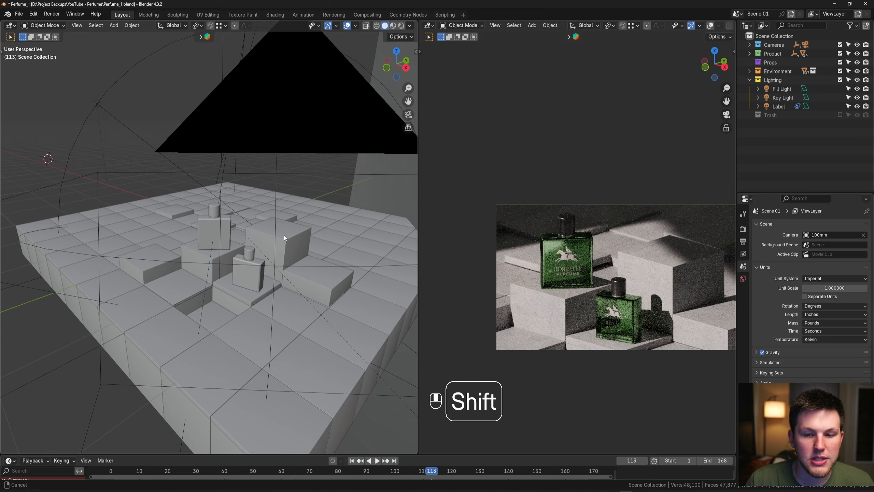
Open the shader nodes of the large concrete block behind the bottles and place the Object Info node below Texture Coordinate
middle_drag(382, 234, 299, 227)
click(302, 223)
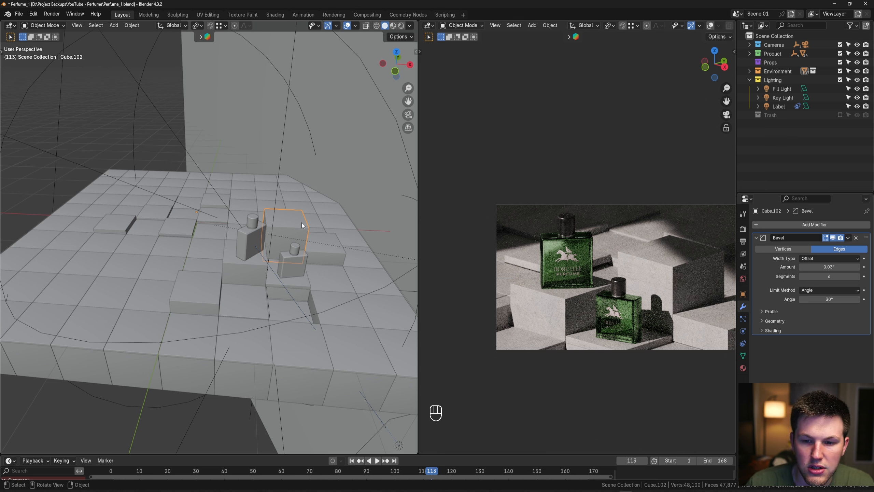
click(10, 25)
click(31, 96)
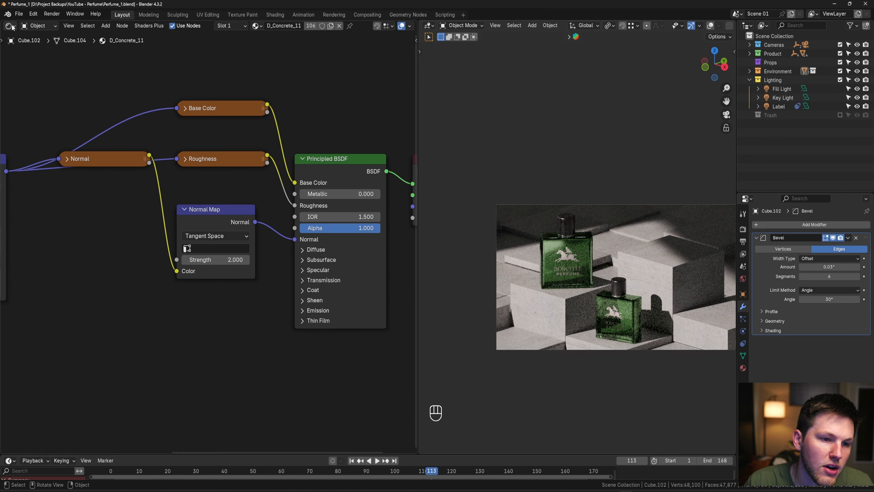
scroll(227, 184, down, 4)
middle_drag(44, 258, 119, 212)
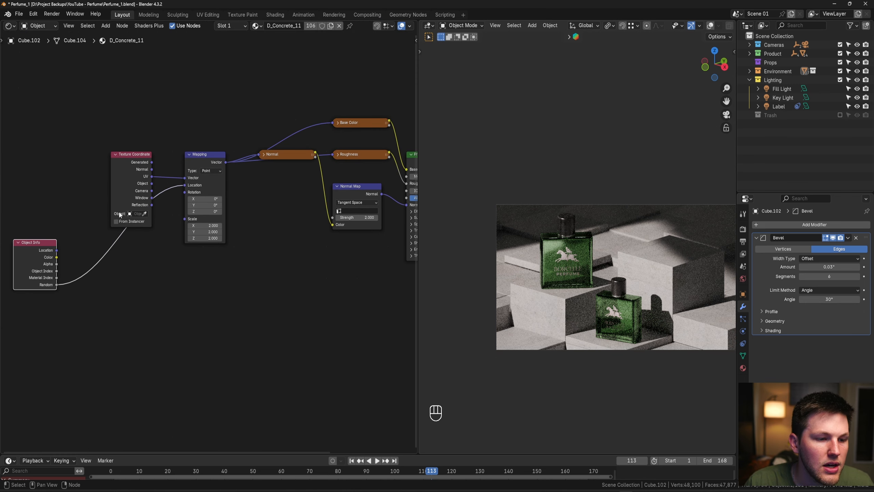
drag(44, 241, 130, 239)
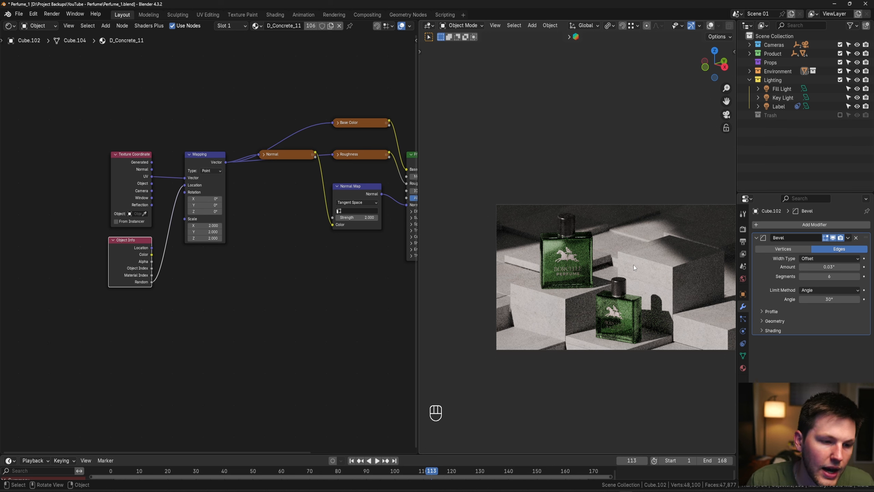
Add a Math node set to Multiply near the Object Info node and delete it again
scroll(163, 281, up, 3)
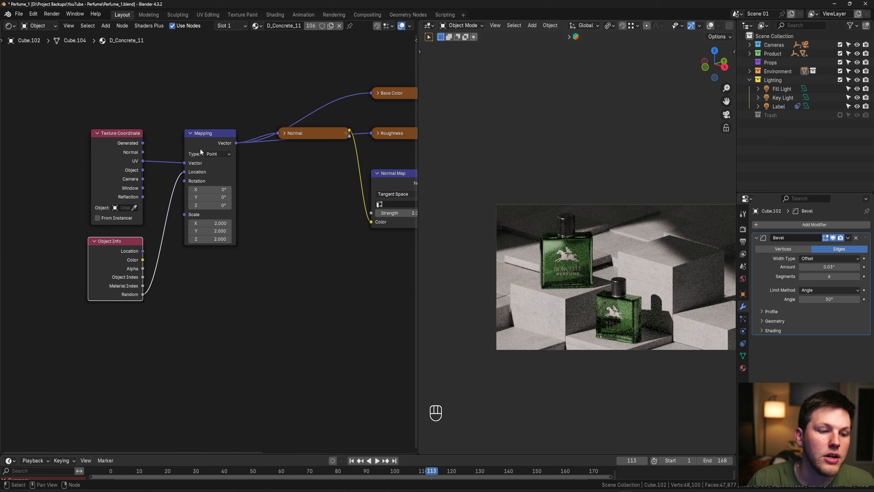
key(shift+a)
text(math)
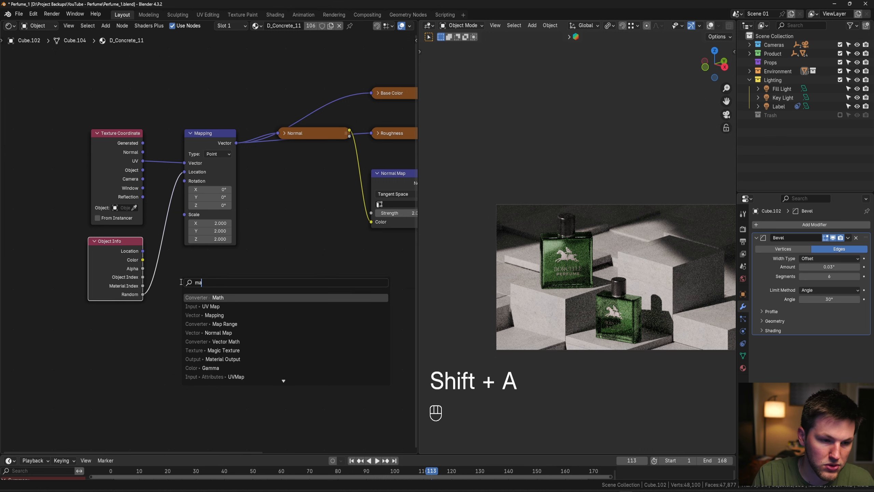
key(BackSpace)
key(BackSpace)
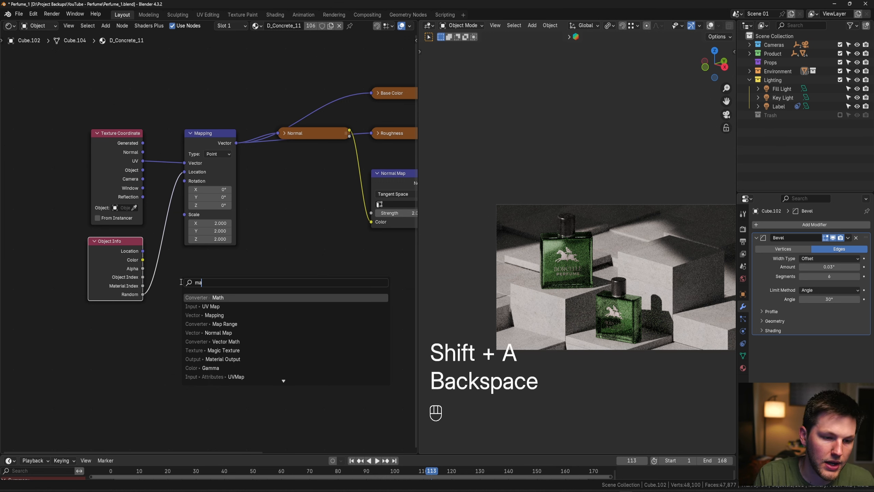
key(Return)
click(182, 284)
click(201, 304)
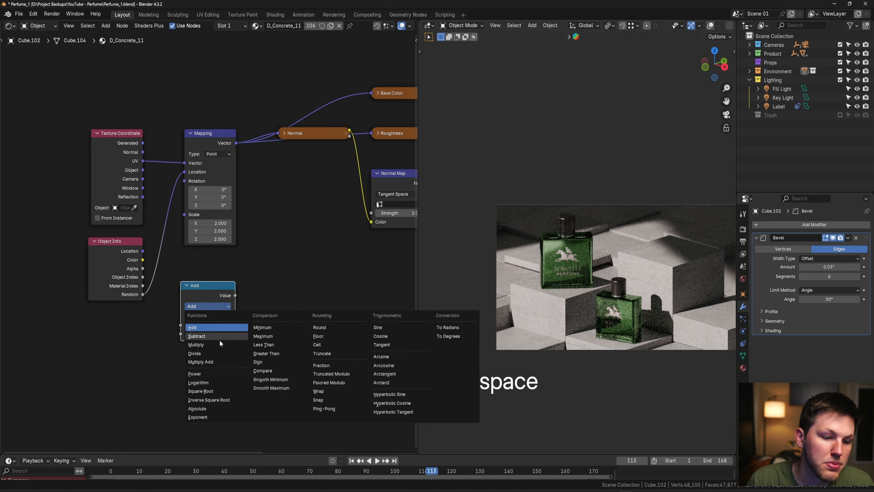
click(218, 343)
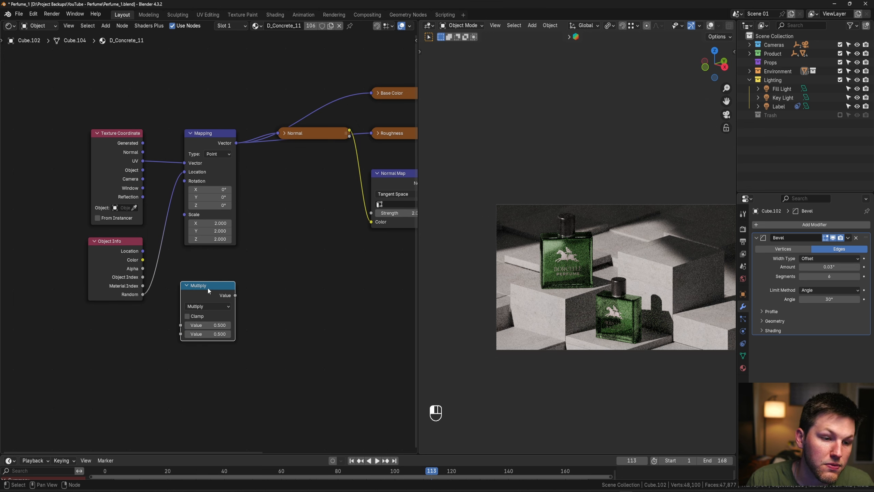
drag(208, 286, 251, 312)
key(x)
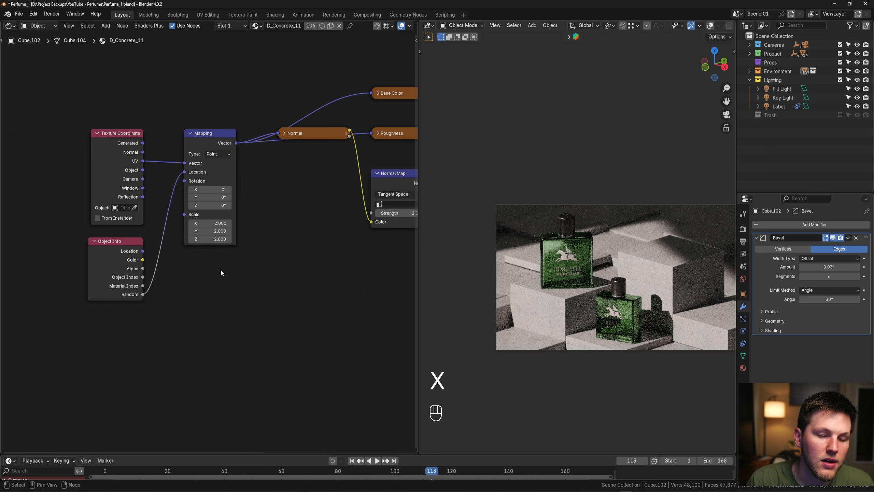
Set the concrete material's Normal Map strength to 1 and inspect the block's surface up close in the render
scroll(706, 300, up, 3)
shift+middle_drag(688, 297, 656, 246)
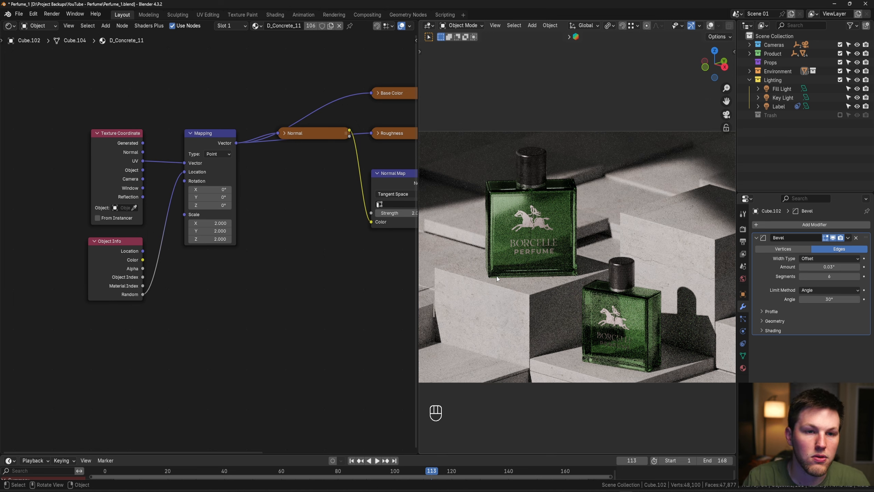
scroll(254, 195, down, 2)
middle_drag(254, 194, 194, 200)
scroll(231, 209, up, 4)
middle_drag(241, 232, 173, 239)
scroll(179, 237, up, 2)
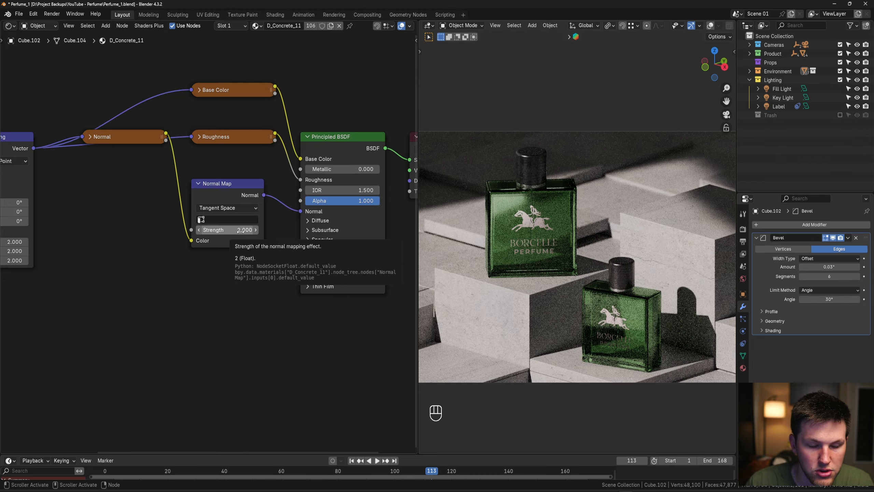
click(240, 230)
text(1)
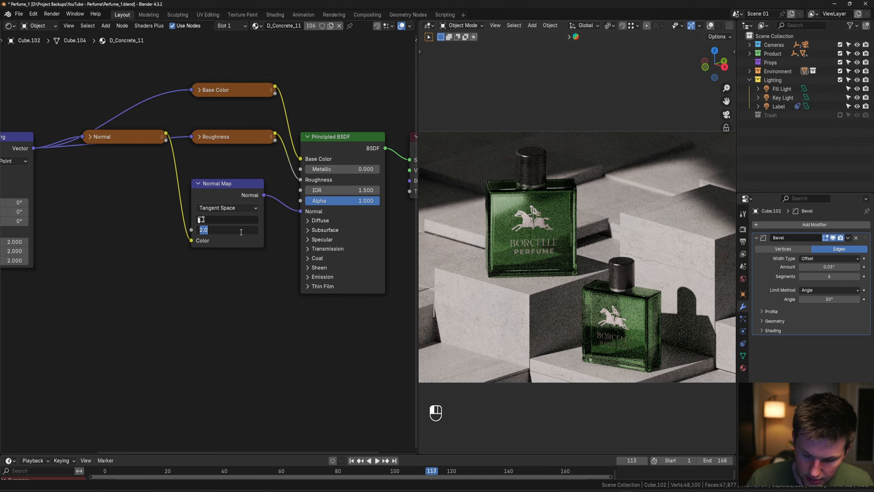
key(Return)
scroll(695, 241, up, 2)
shift+middle_drag(695, 241, 606, 262)
scroll(547, 257, up, 2)
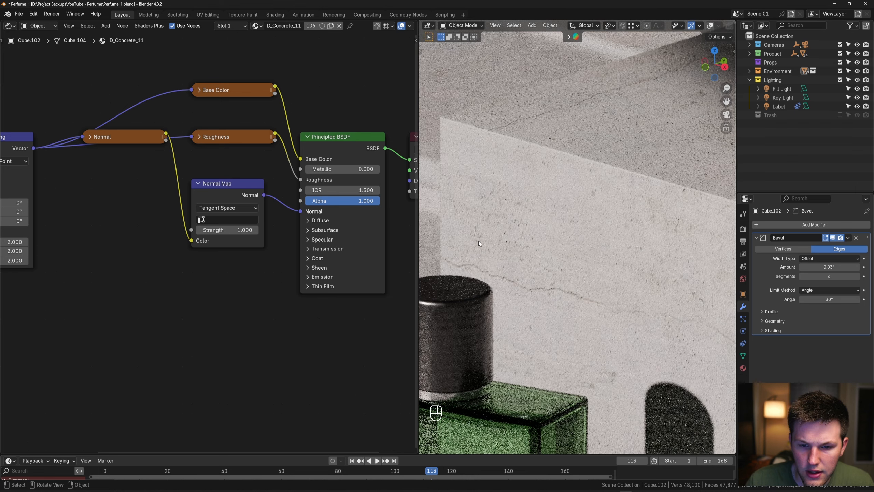
Set the Normal Map strength back to 2 and check the concrete in the wider render view
click(222, 230)
text(2)
key(Return)
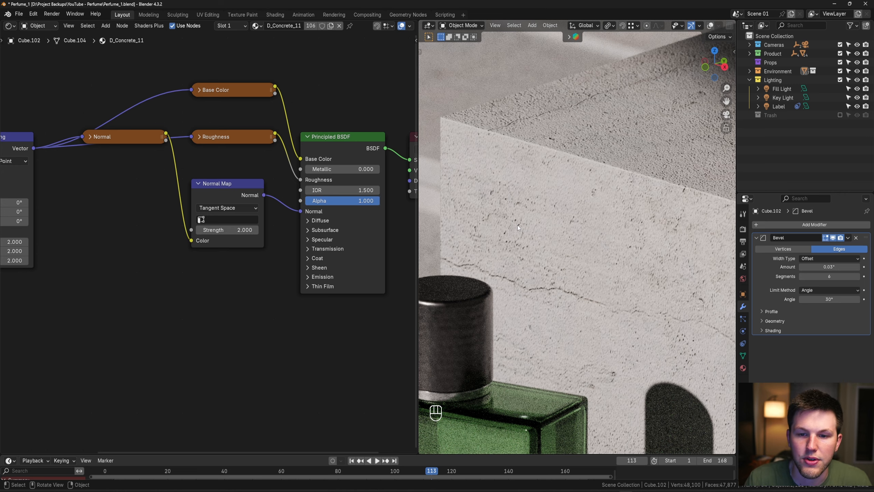
key(KP_0)
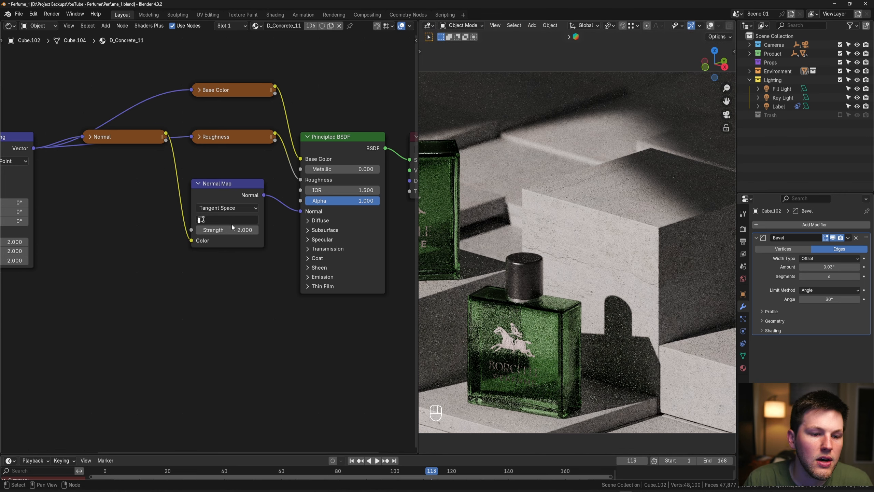
scroll(574, 202, down, 1)
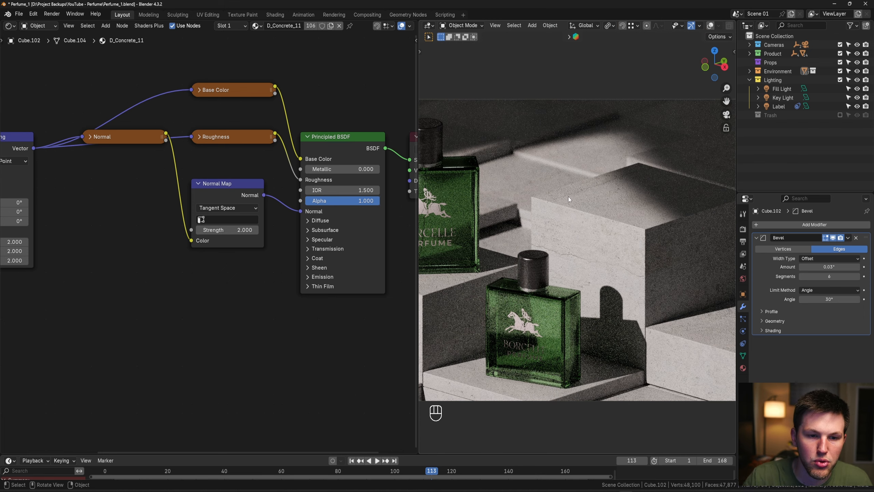
Switch the node editor back to a 3D viewport and select the 100mm camera
click(13, 28)
click(24, 50)
scroll(206, 207, down, 5)
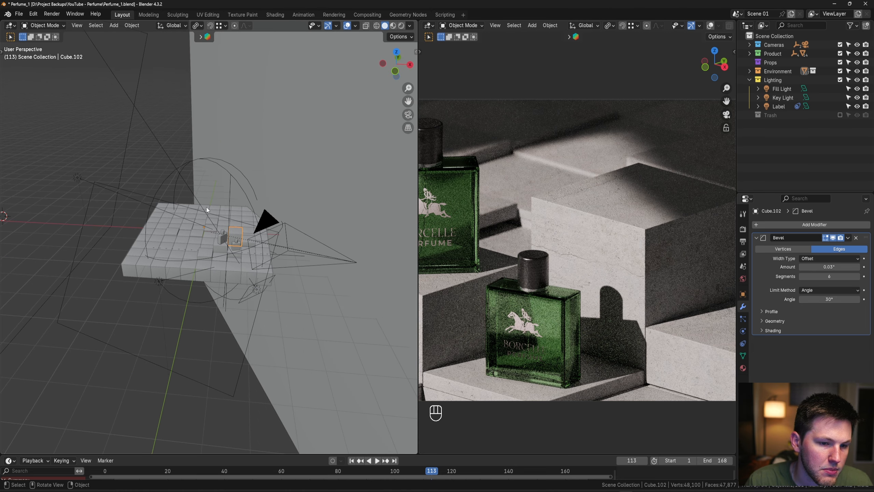
middle_drag(242, 213, 218, 215)
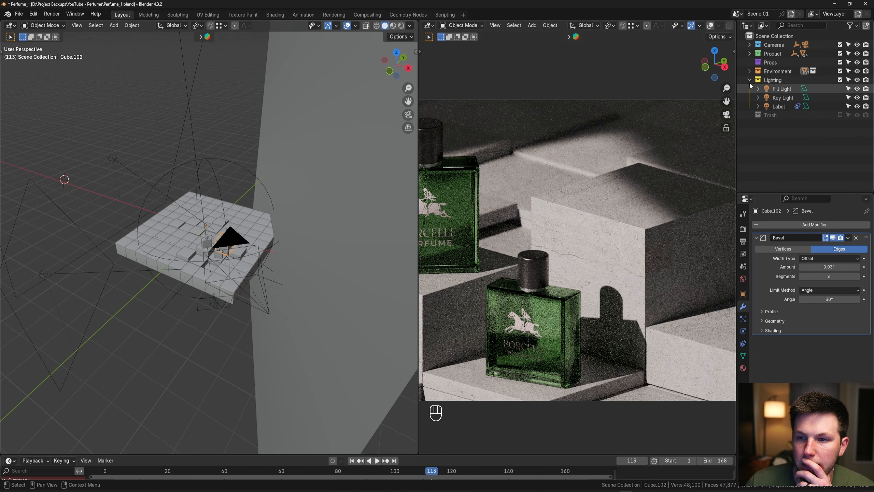
scroll(184, 196, down, 1)
click(244, 234)
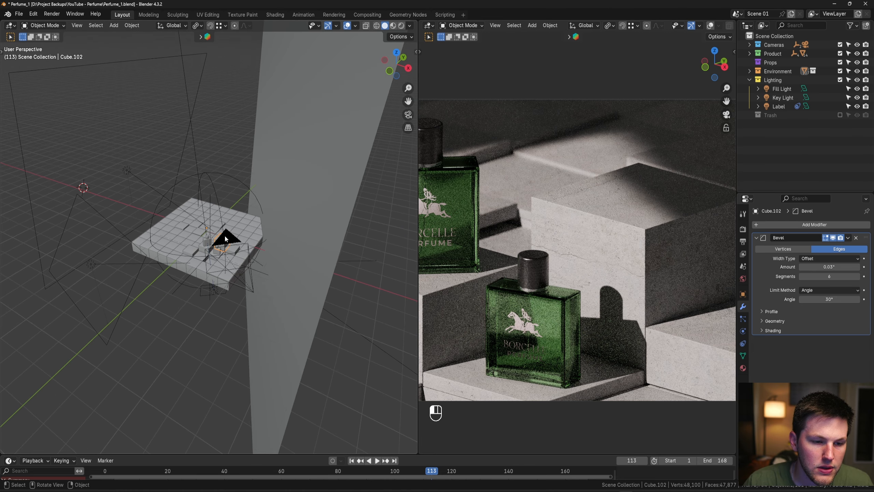
scroll(585, 275, down, 2)
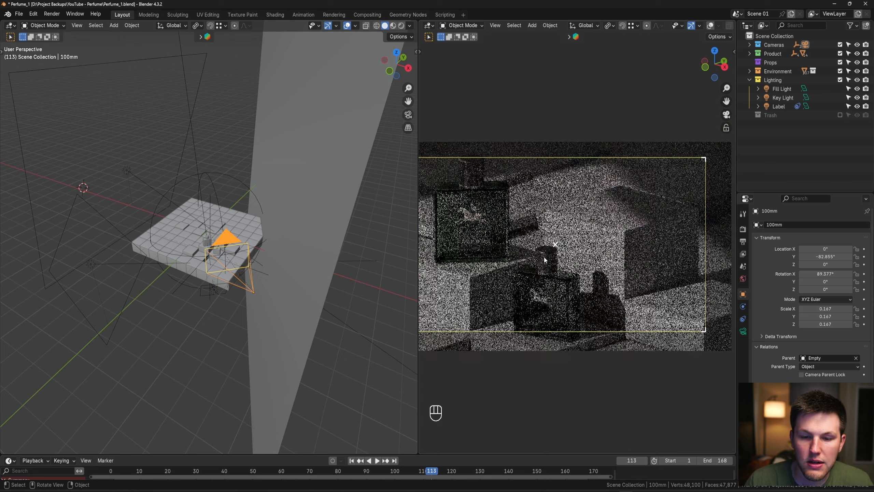
shift+middle_drag(569, 253, 587, 266)
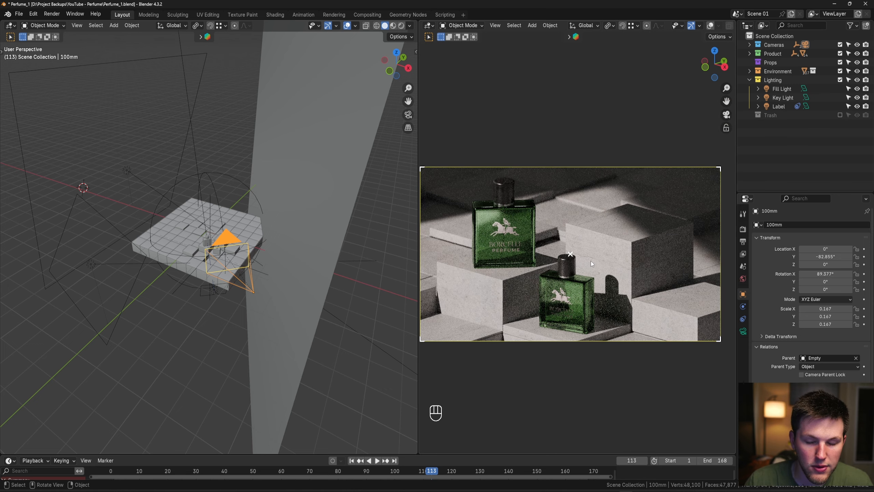
Open the camera's lens settings, try an orthographic scale of 1.330 and undo that change
click(742, 331)
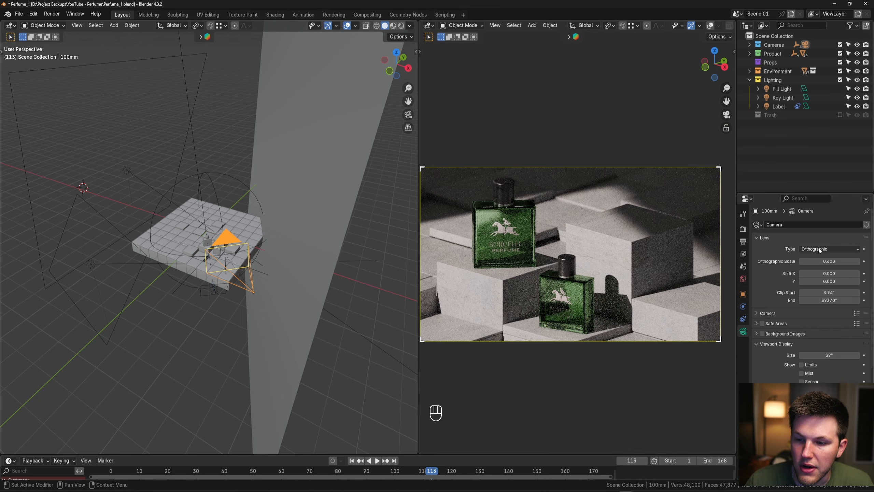
click(819, 249)
click(823, 268)
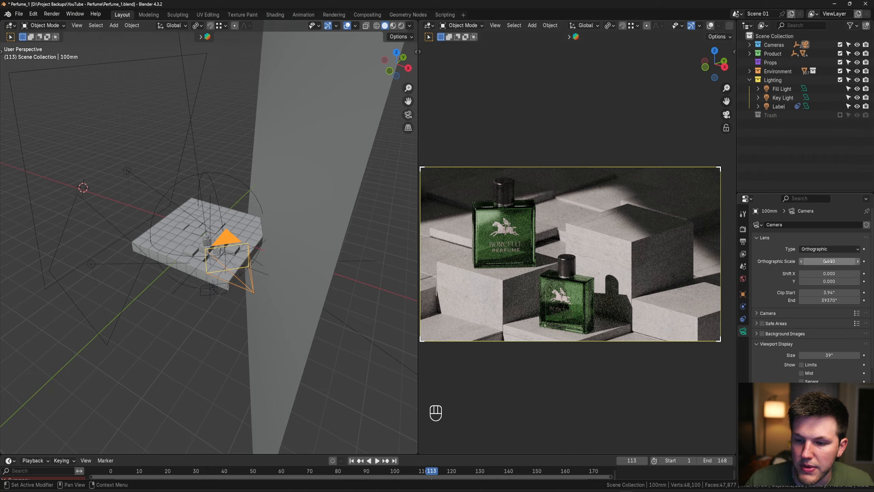
mouse_move(826, 262)
shift+mouse_down()
mouse_move(808, 262)
mouse_move(850, 262)
mouse_move(828, 261)
shift+mouse_up()
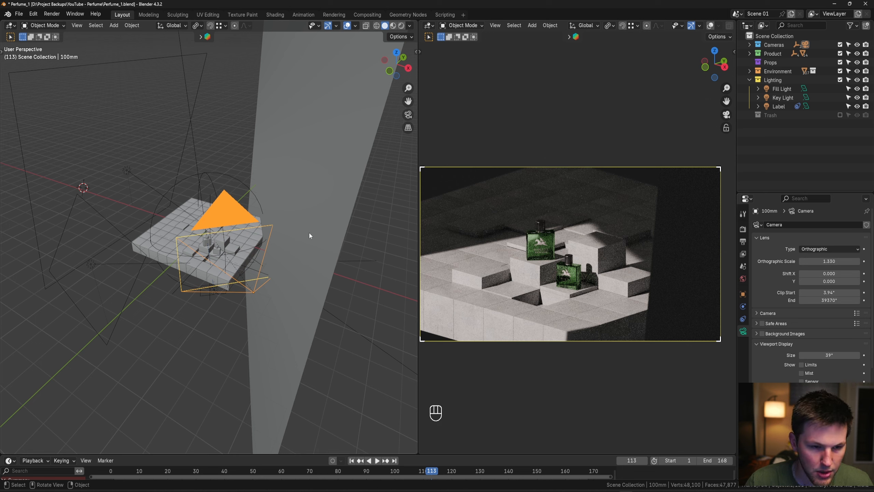
key(ctrl+z)
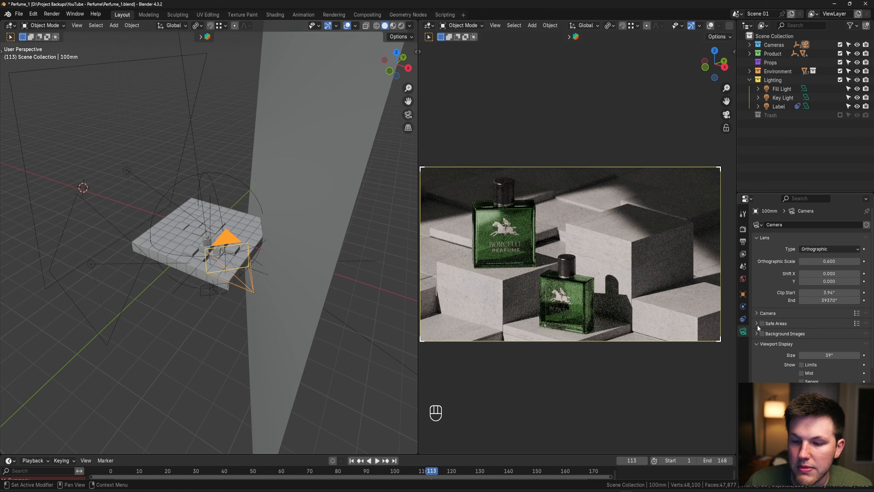
Add a Plain Axes empty to the Cameras collection, move it onto the bottles in top view, and delete it
click(771, 44)
mouse_move(210, 238)
middle_down()
mouse_move(188, 241)
mouse_move(216, 237)
middle_up()
key(shift+a)
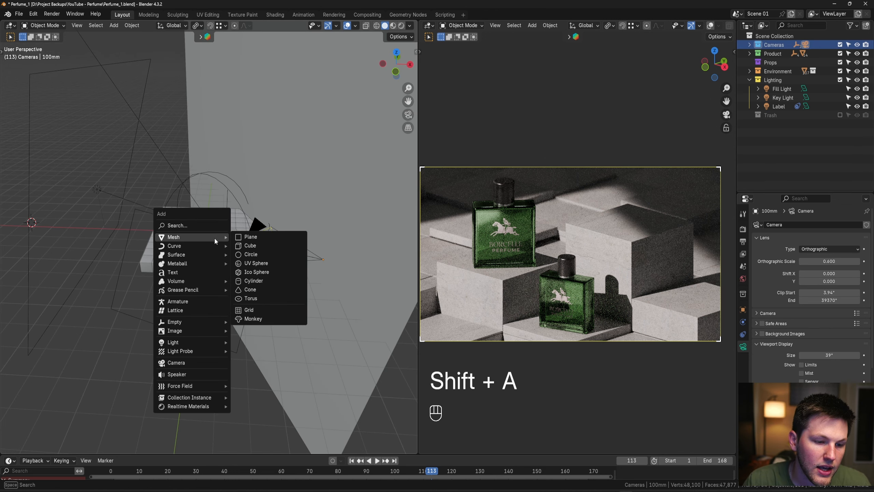
mouse_move(201, 323)
click(243, 249)
key(g)
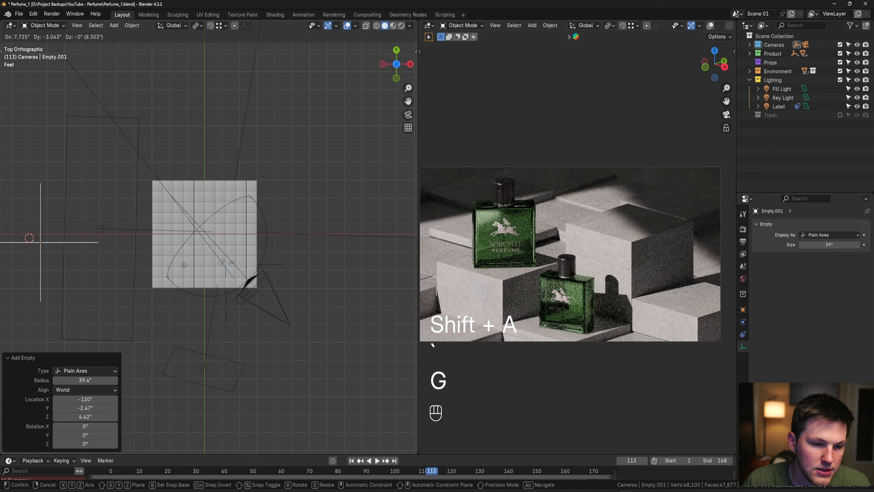
click(366, 283)
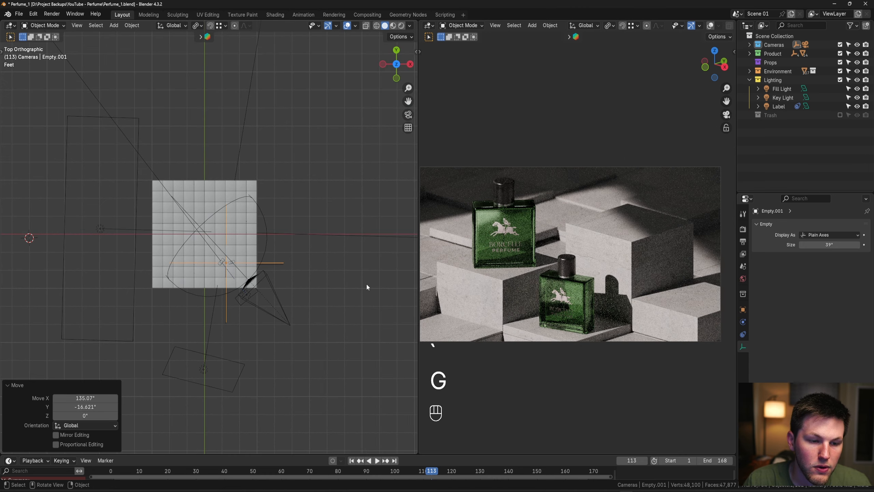
middle_drag(366, 283, 317, 256)
key(x)
click(317, 256)
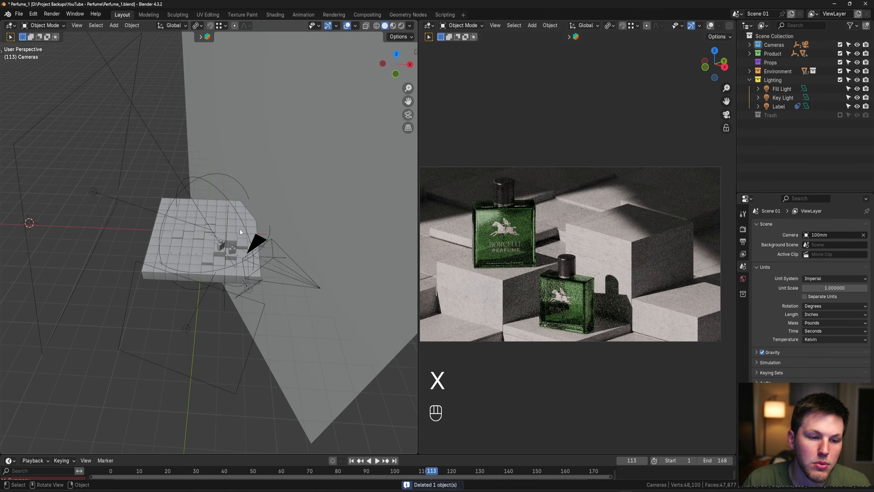
Expand the Cameras collection, select the 100mm camera, and examine its composition guides and depth of field focus object
click(750, 45)
click(799, 53)
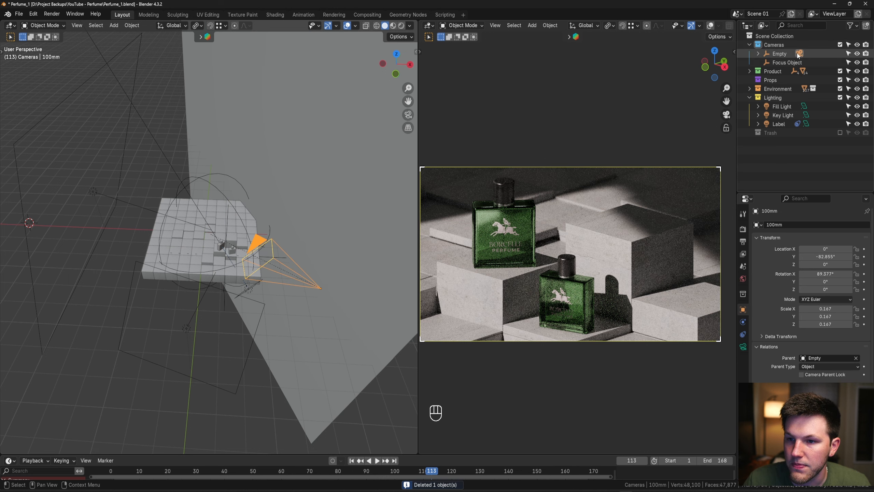
click(743, 347)
scroll(771, 332, down, 5)
scroll(771, 332, down, 4)
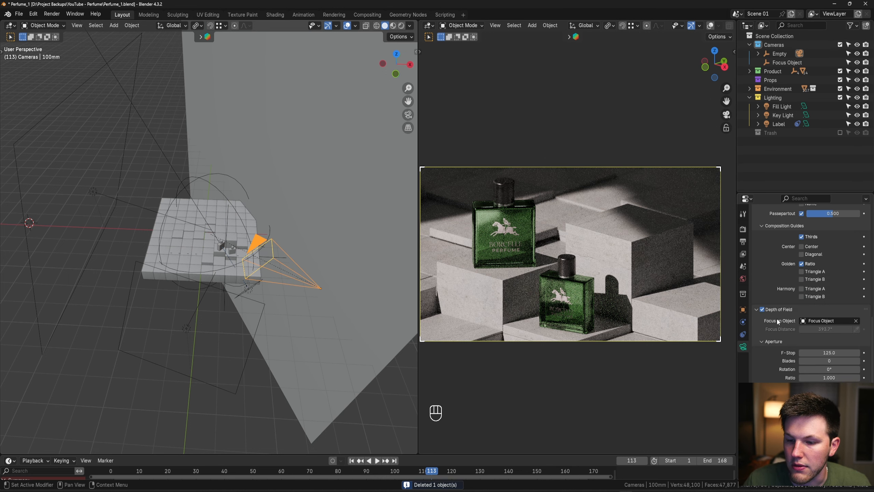
click(828, 321)
click(827, 324)
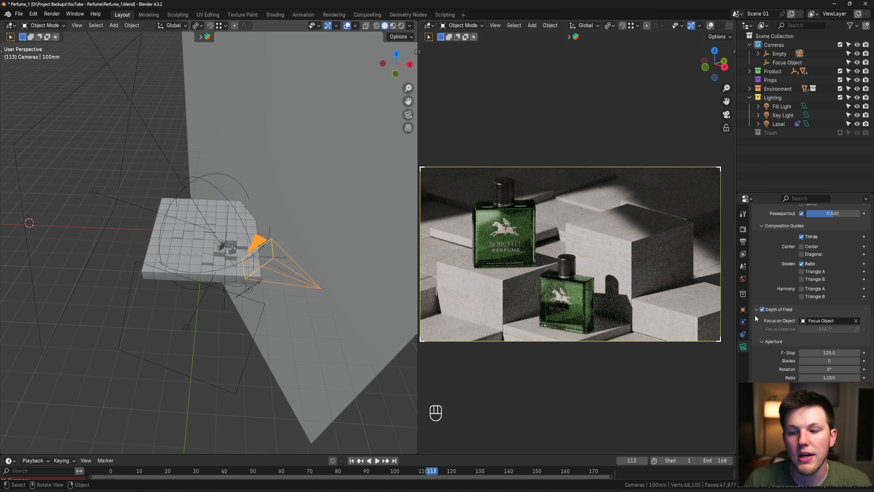
scroll(811, 269, up, 2)
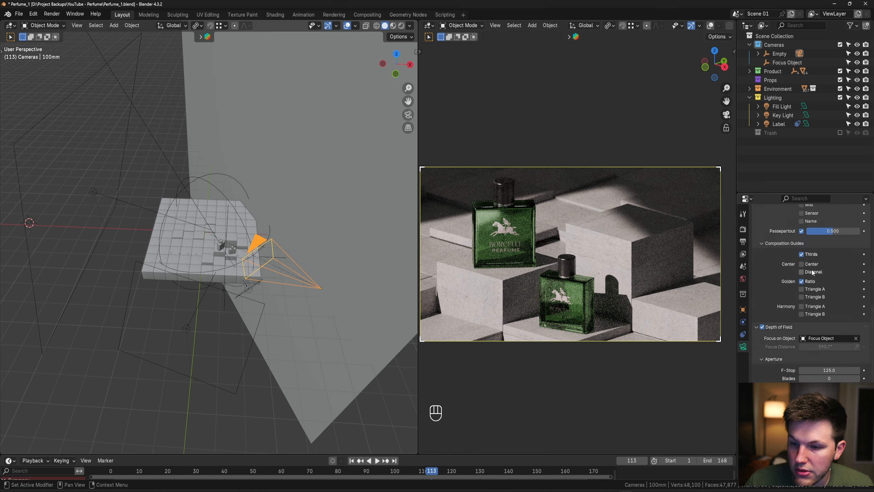
scroll(812, 272, down, 2)
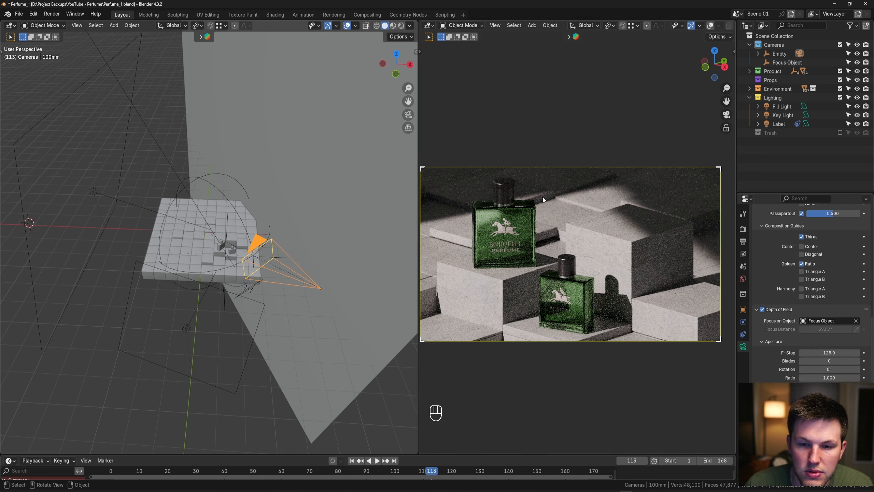
Try aperture F-Stop values of 0 and 500 on the 100mm camera
click(833, 353)
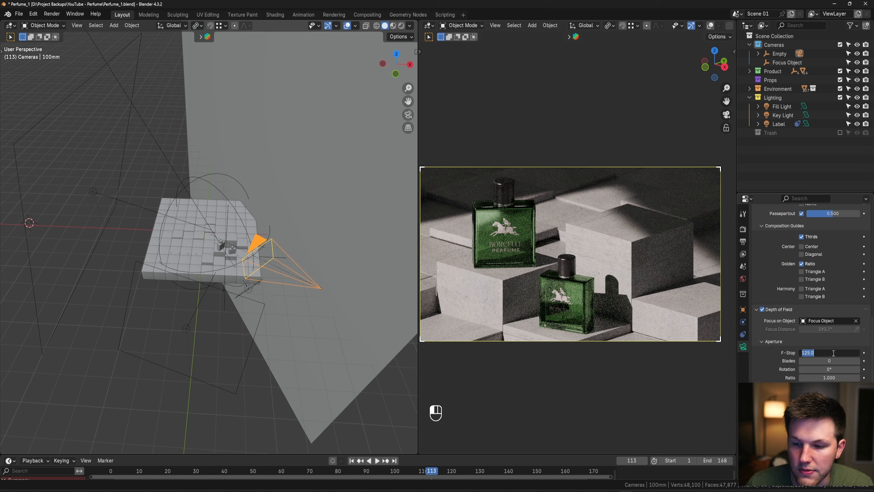
text(0)
key(Return)
click(832, 353)
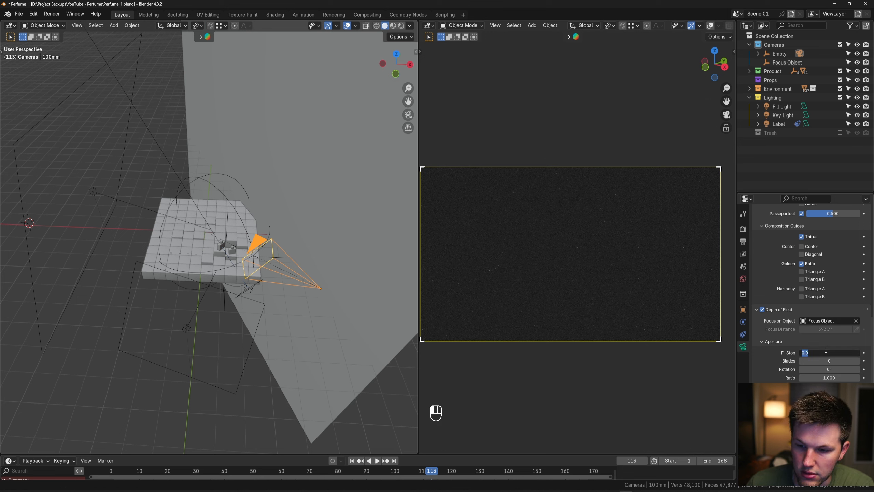
text(500)
key(Return)
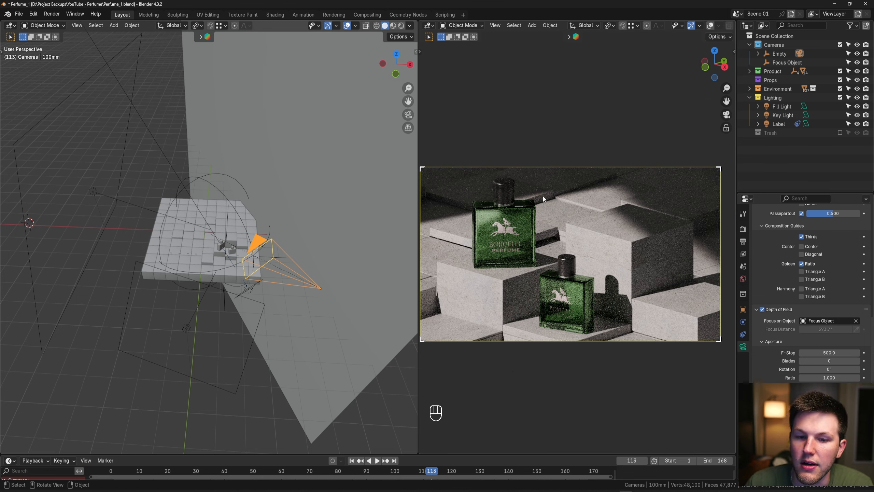
Set the 100mm camera's F-Stop to 1225 and collapse the Cameras collection in the outliner
click(834, 352)
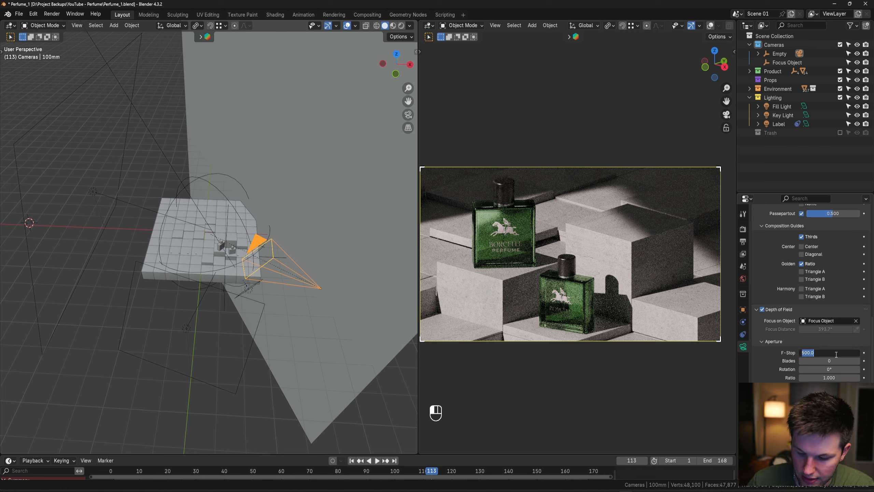
text(1225)
key(Return)
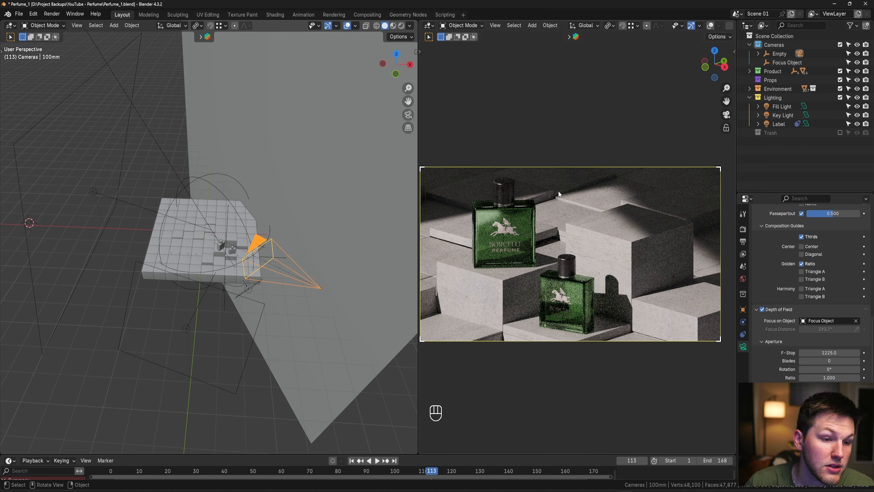
scroll(801, 231, up, 10)
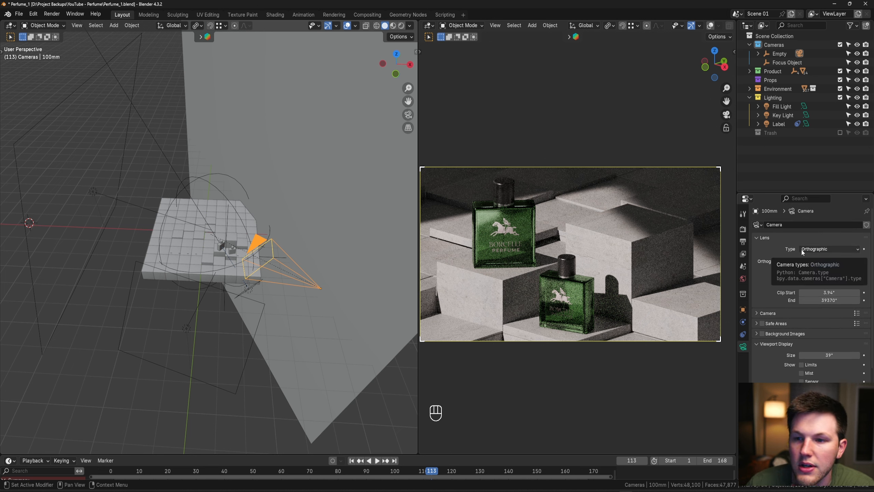
click(749, 45)
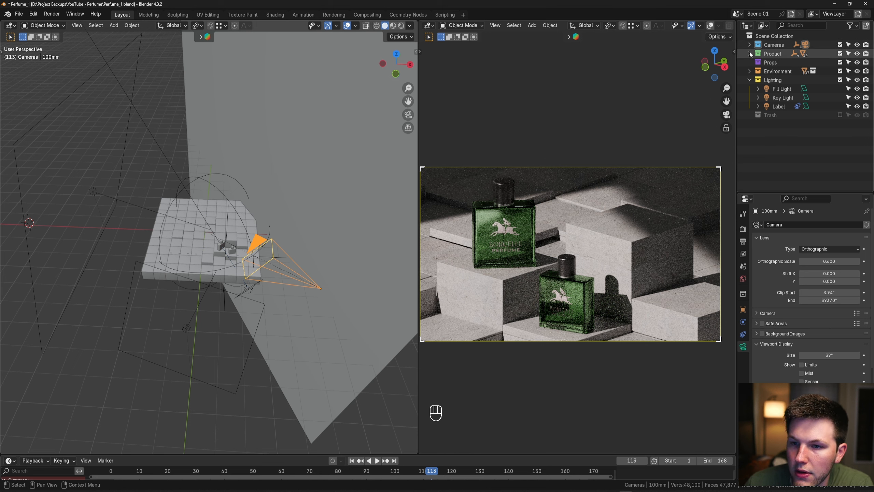
Try moving the taller bottle's glass body and its inner liquid aside, and cancel both moves
scroll(213, 246, up, 6)
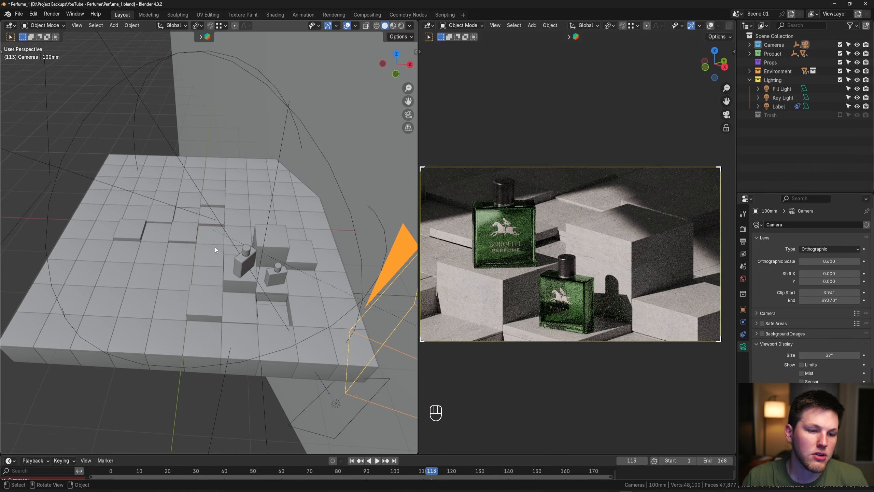
click(226, 265)
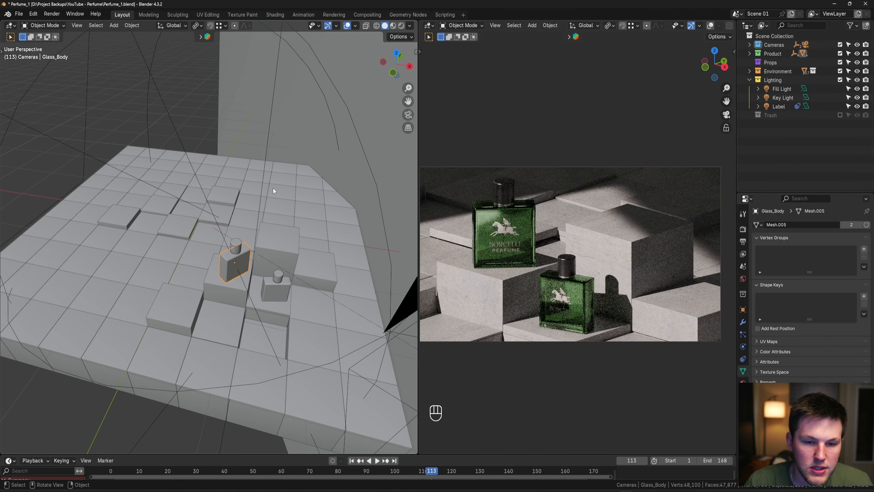
scroll(342, 243, up, 3)
middle_drag(281, 250, 286, 241)
key(g)
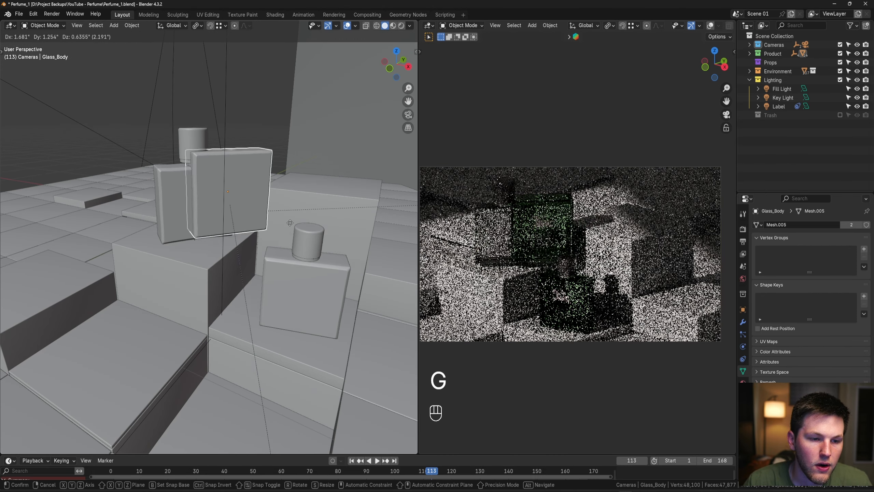
right_click(268, 237)
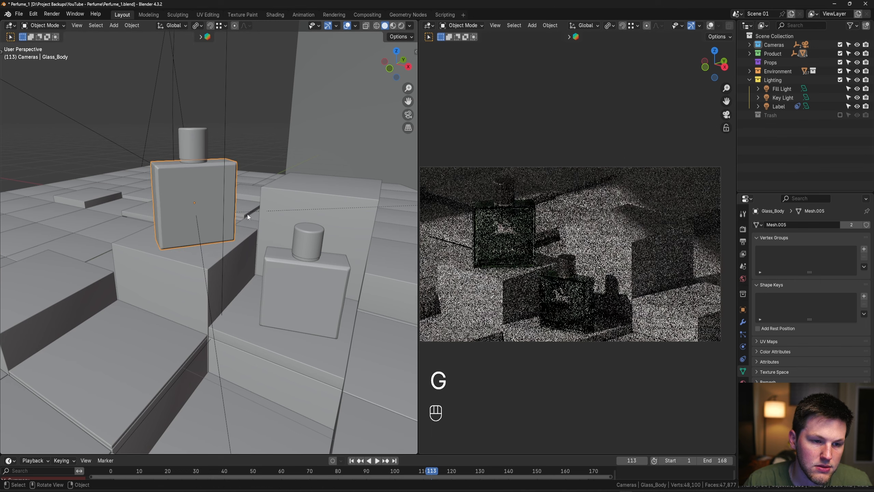
click(197, 191)
key(g)
right_click(206, 192)
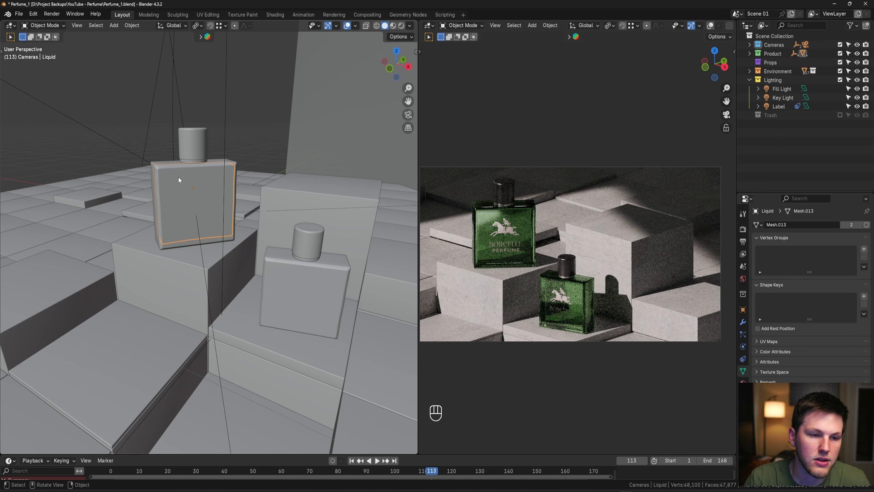
Switch the solid-view 3D viewport to the Shader Editor and inspect the glass body's Glass BSDF and Principled BSDF nodes
click(11, 25)
click(42, 97)
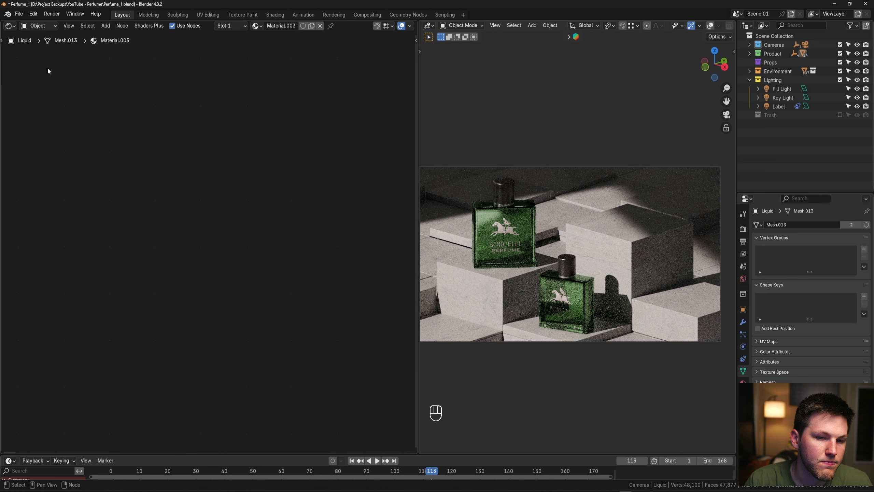
click(525, 227)
scroll(286, 223, down, 4)
middle_drag(323, 213, 166, 227)
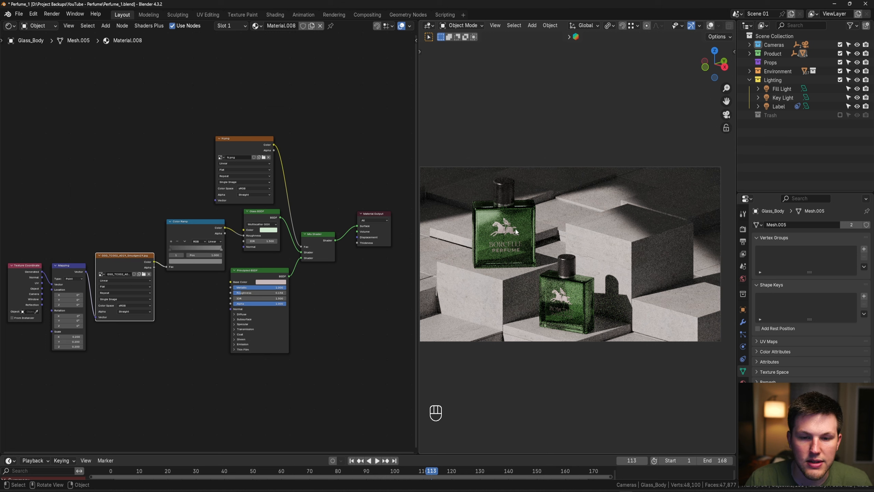
scroll(309, 201, up, 1)
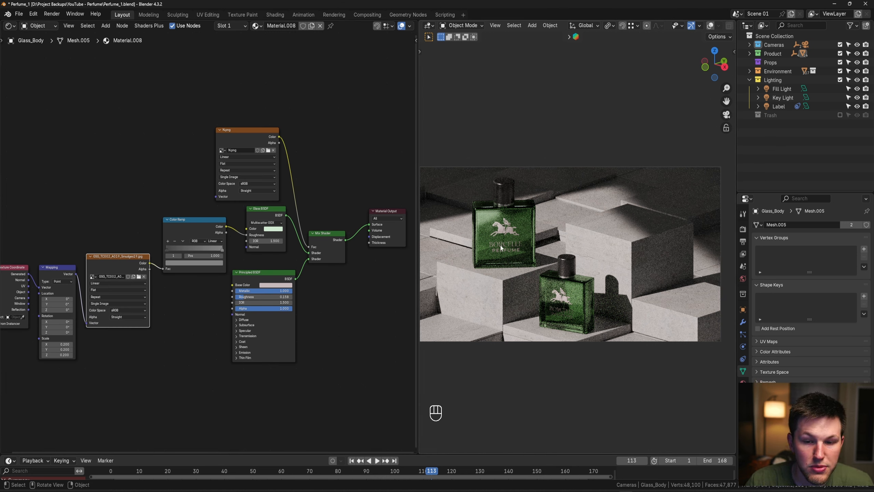
click(270, 212)
click(265, 272)
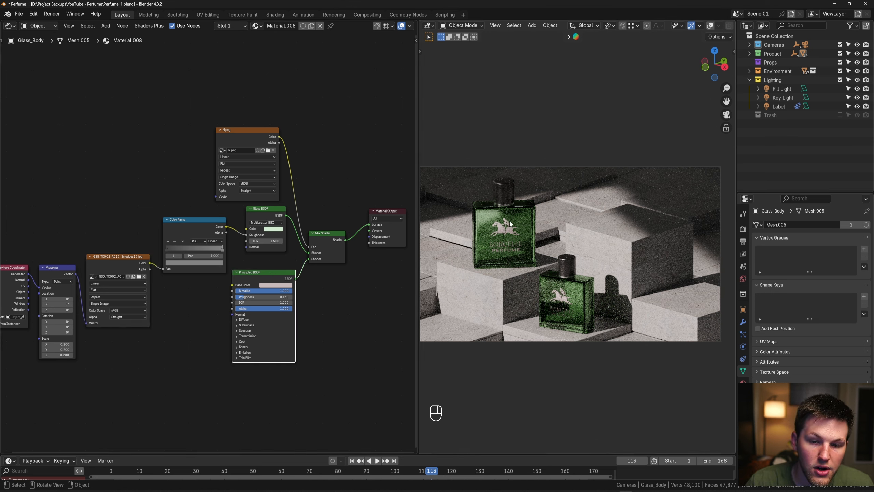
Preview the N.png logo texture directly on the bottles, and reconnect the Mix Shader to the Material Output
click(258, 136)
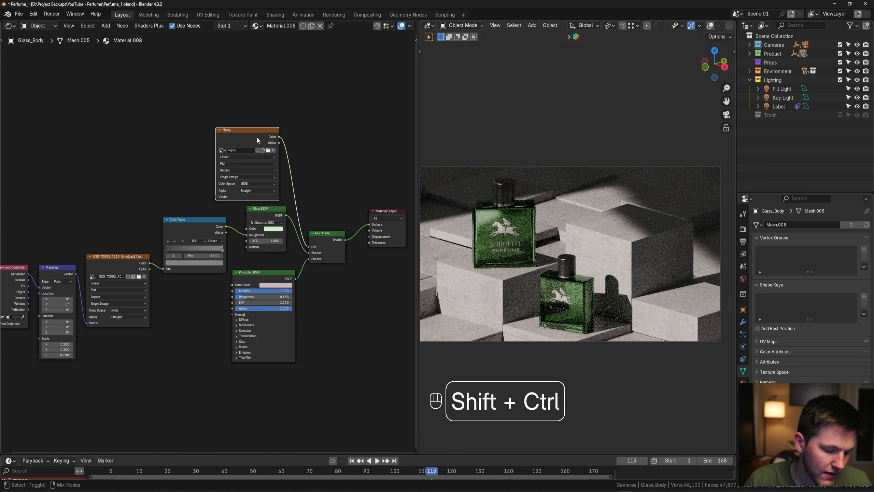
ctrl+shift+click(257, 136)
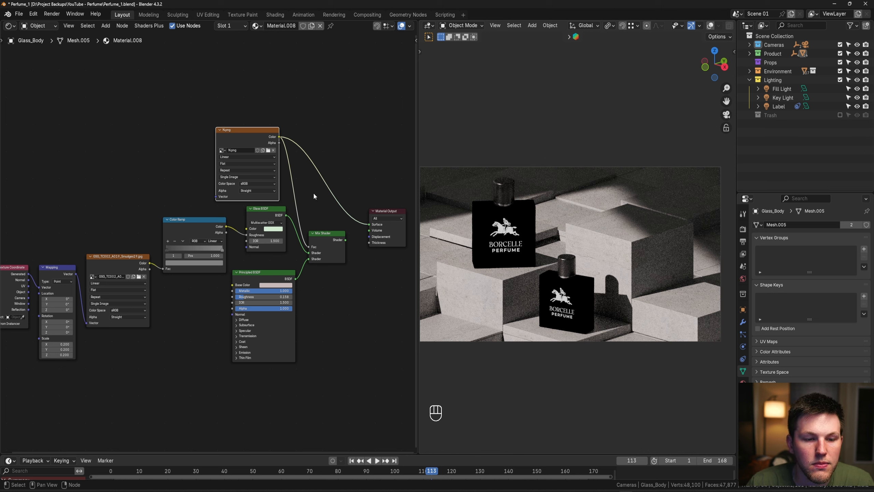
scroll(304, 189, down, 1)
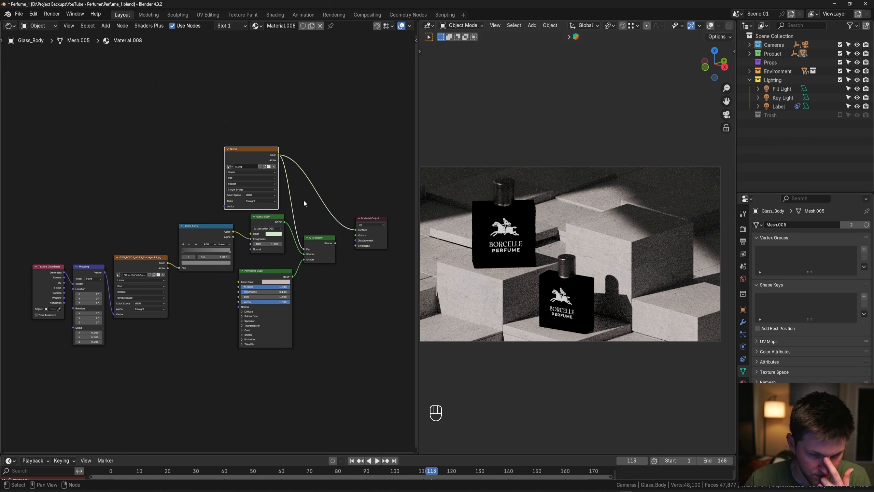
scroll(303, 200, up, 2)
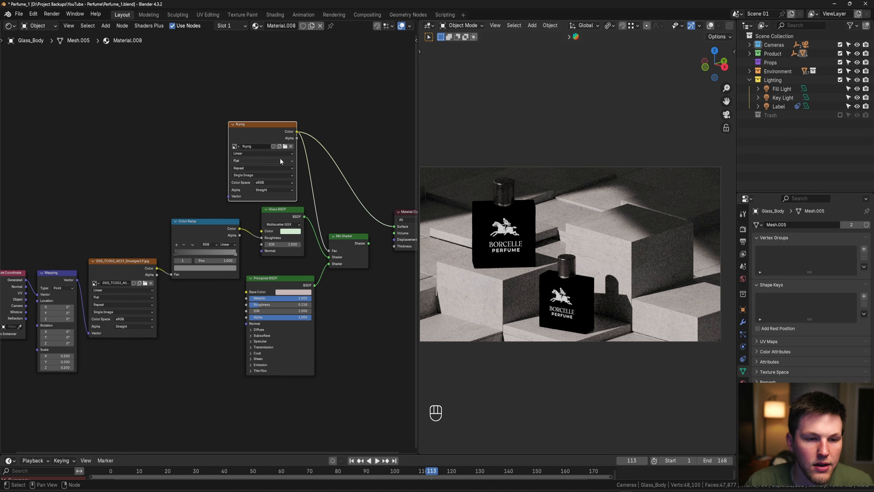
ctrl+shift+click(347, 244)
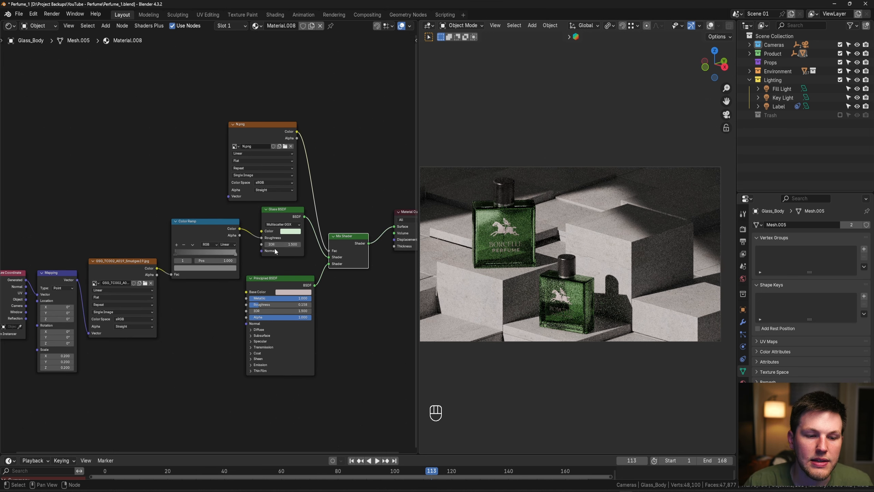
Examine the glass material's smudge texture and Color Ramp feeding the roughness, and the Principled BSDF used for the label
scroll(252, 253, down, 1)
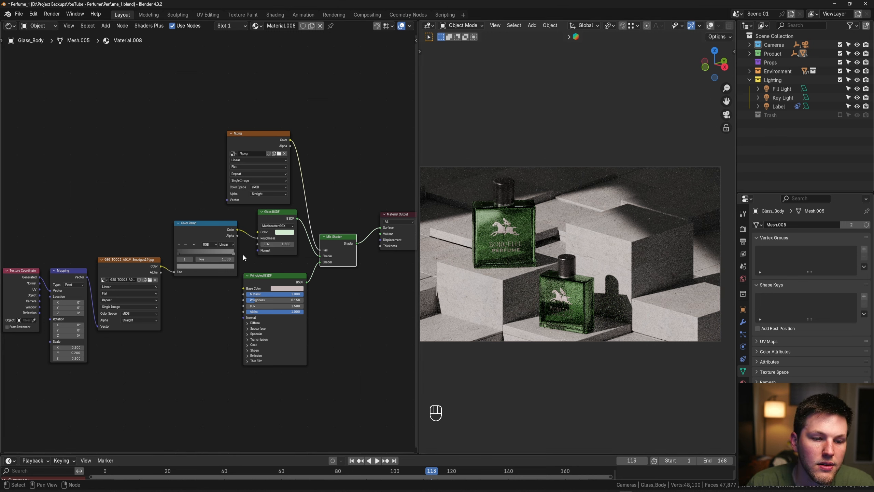
middle_drag(146, 247, 170, 236)
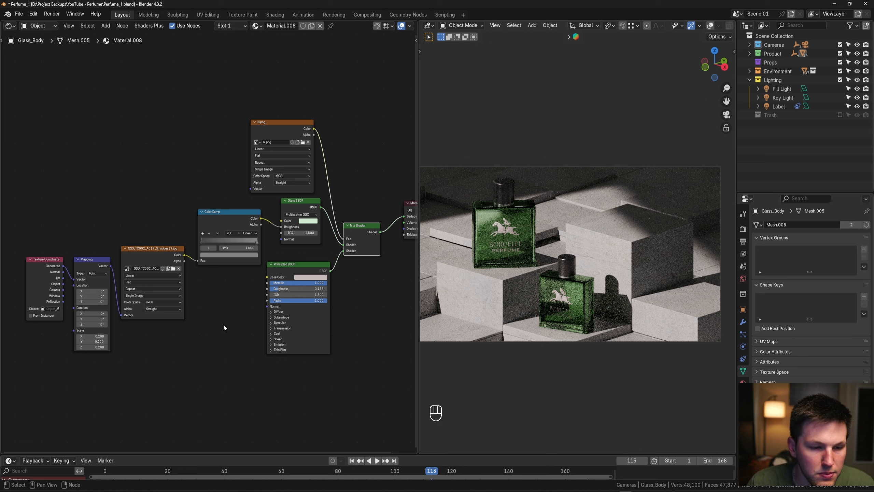
click(221, 214)
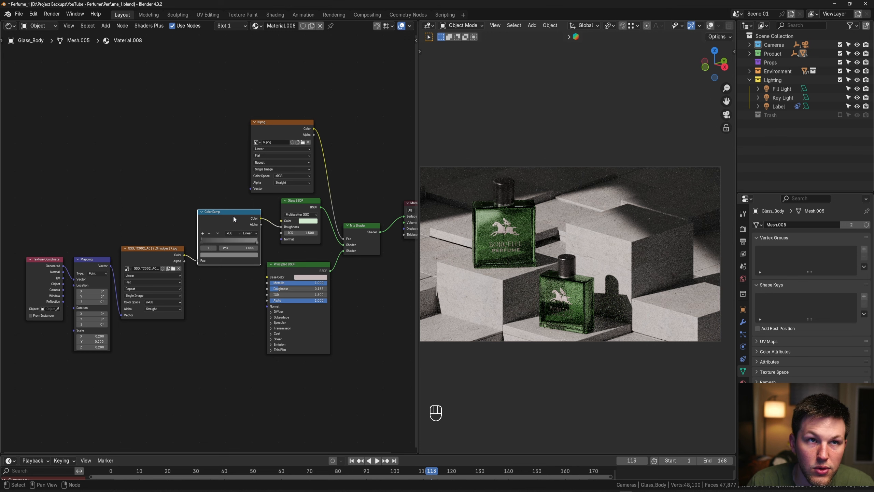
scroll(293, 248, up, 2)
middle_drag(327, 248, 218, 266)
click(216, 267)
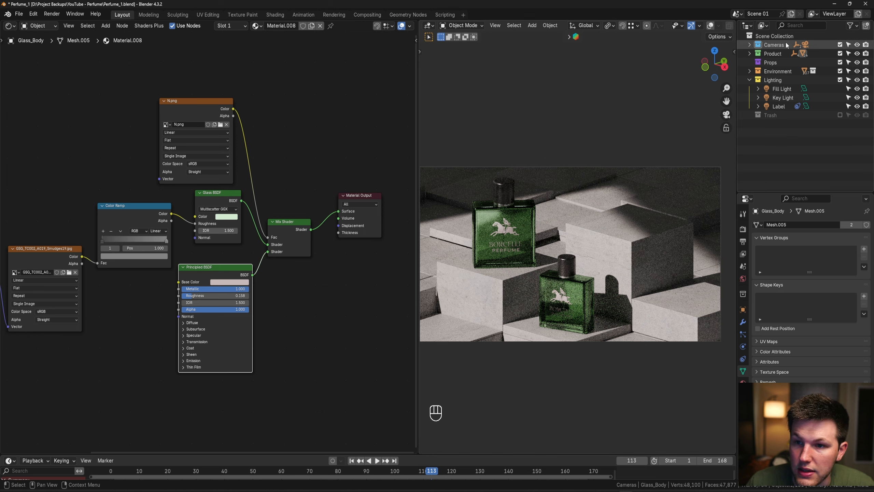
Select the Environment collection, collapse the Lighting collection, and switch the Shader Editor back to a 3D viewport
click(773, 54)
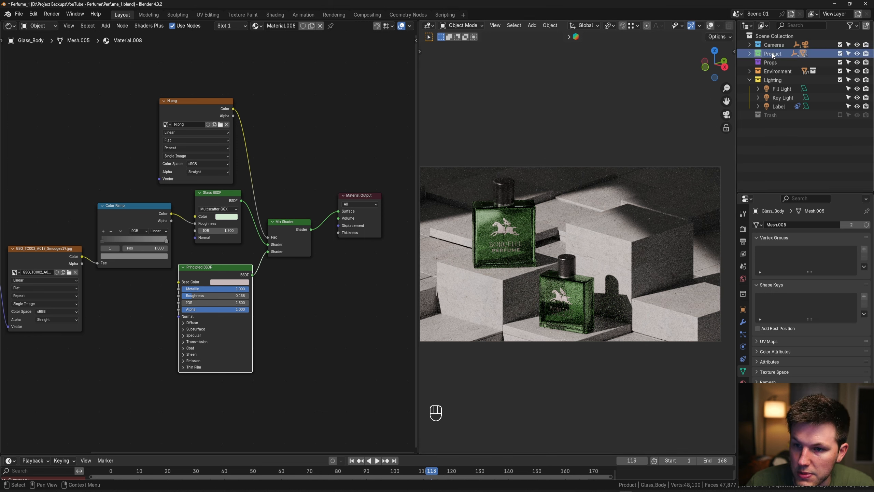
click(774, 71)
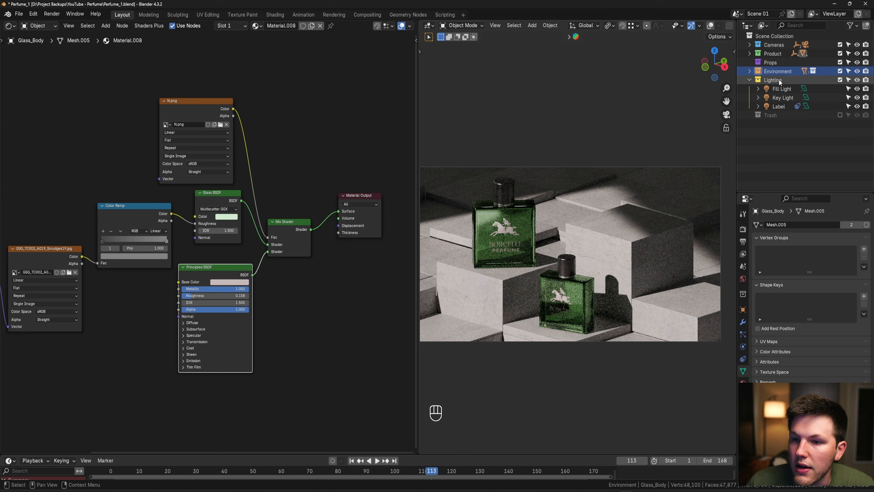
click(749, 80)
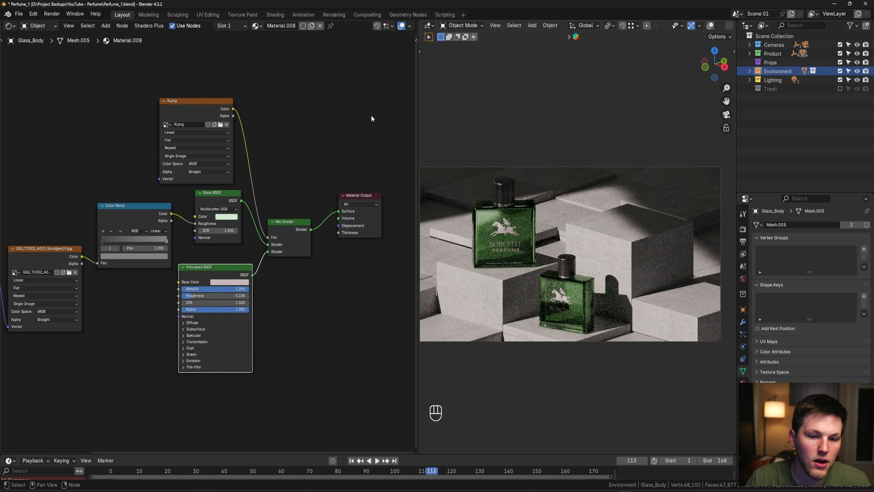
click(15, 26)
click(31, 49)
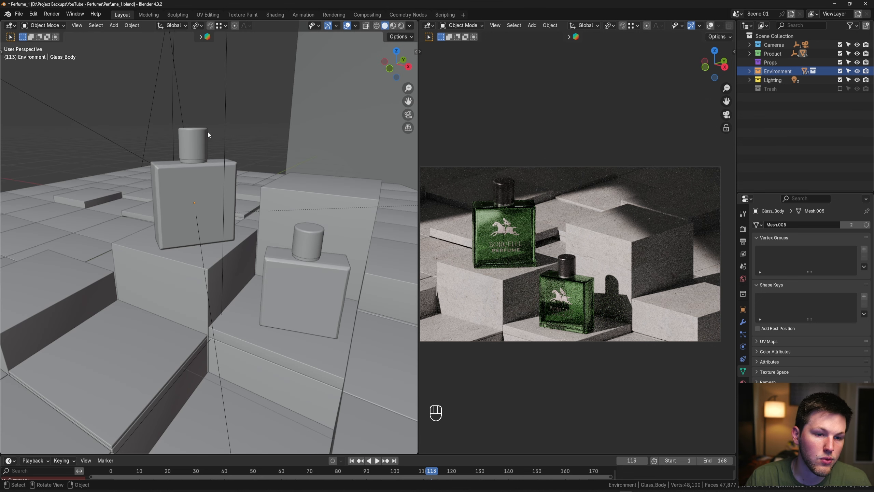
Set the final render's noise threshold to 0.01 and its max samples to 500 in the Cycles sampling settings
click(742, 229)
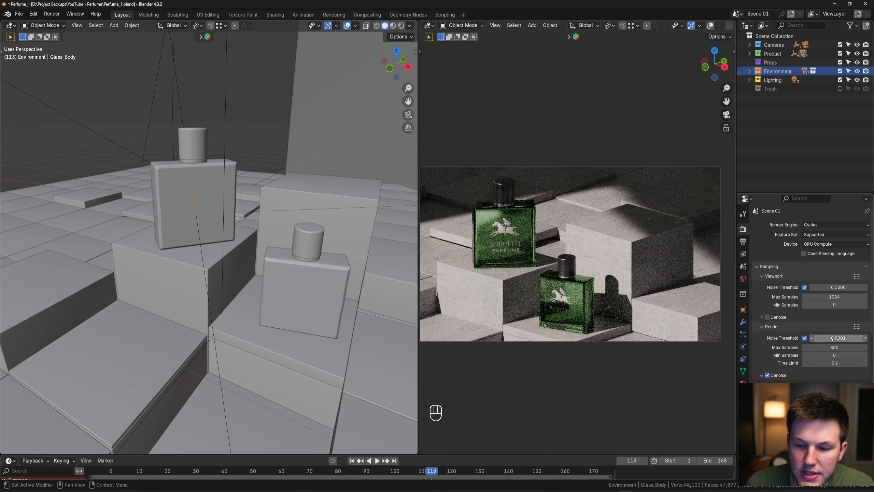
scroll(622, 259, up, 5)
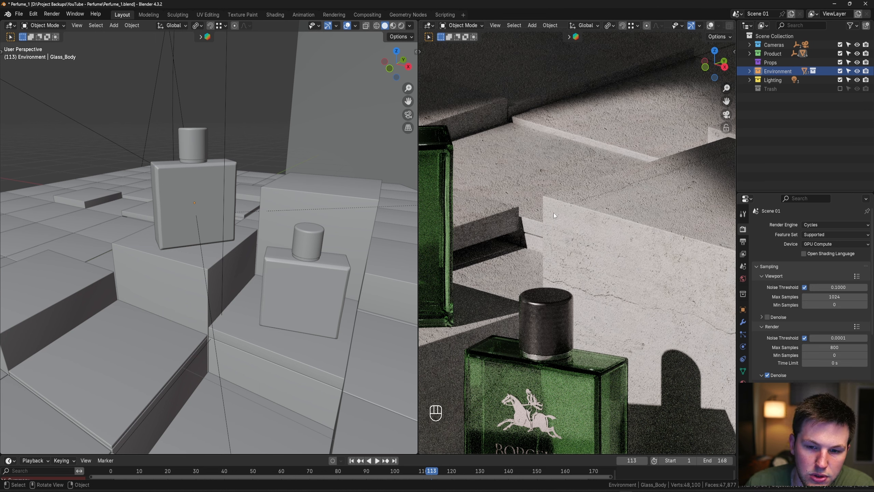
click(837, 338)
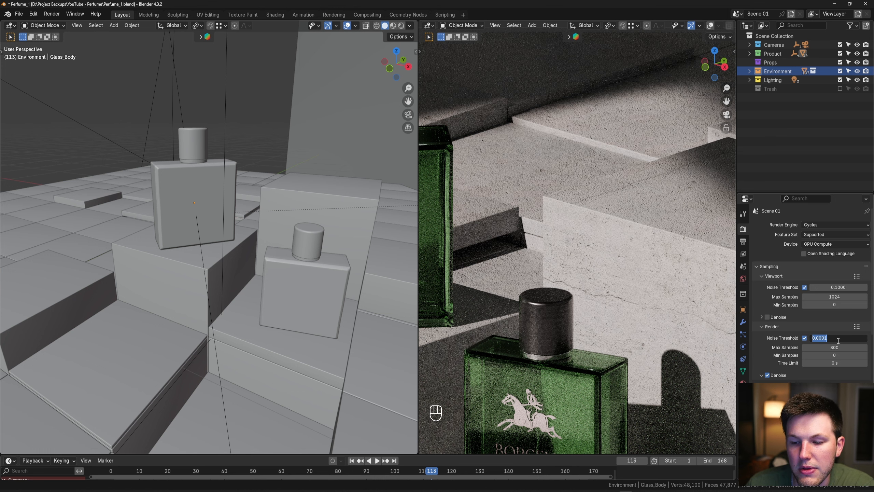
text(.01)
key(Return)
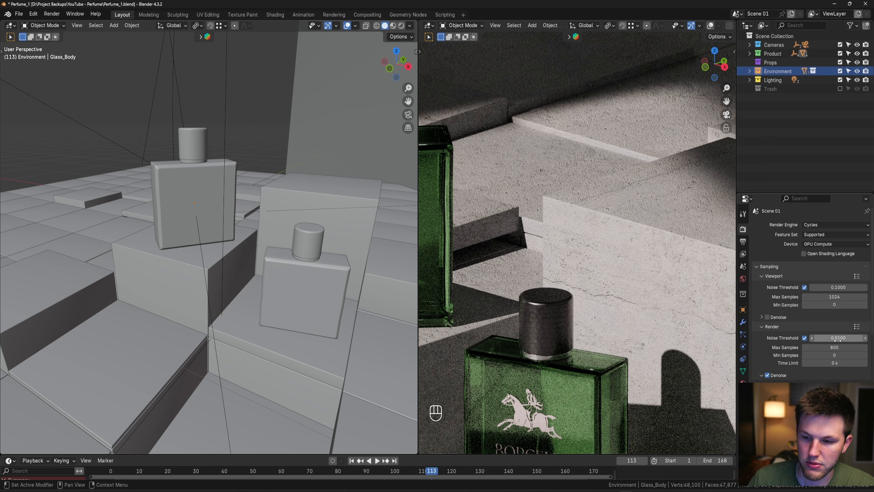
click(839, 347)
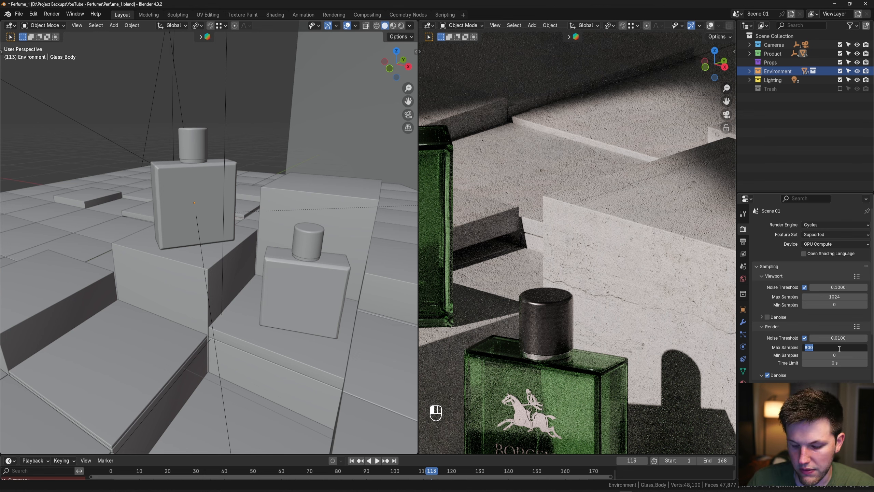
text(500)
key(Return)
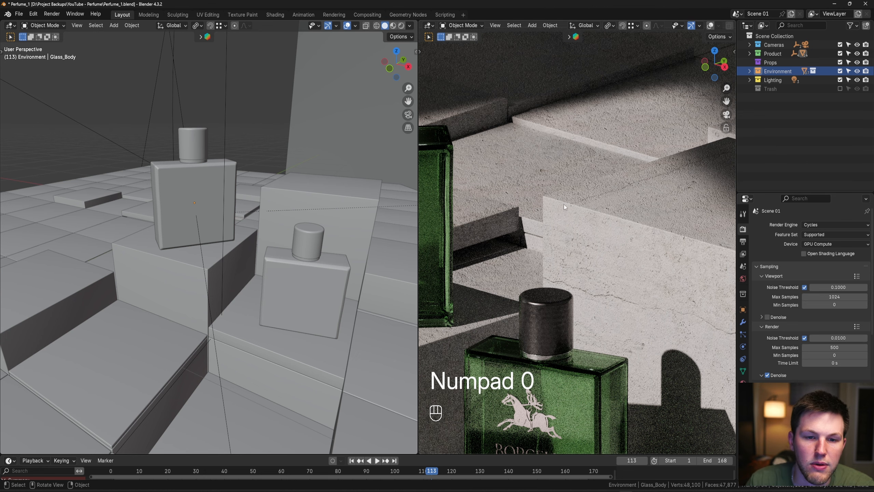
scroll(536, 190, down, 6)
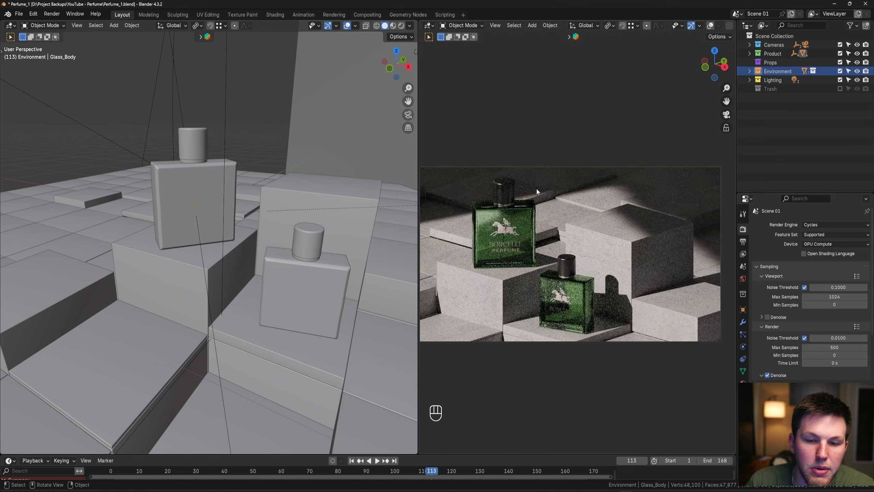
scroll(536, 187, down, 1)
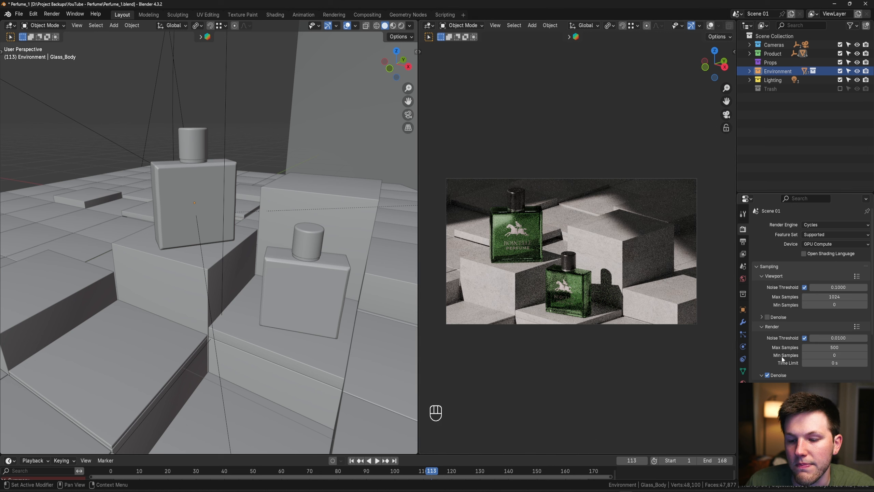